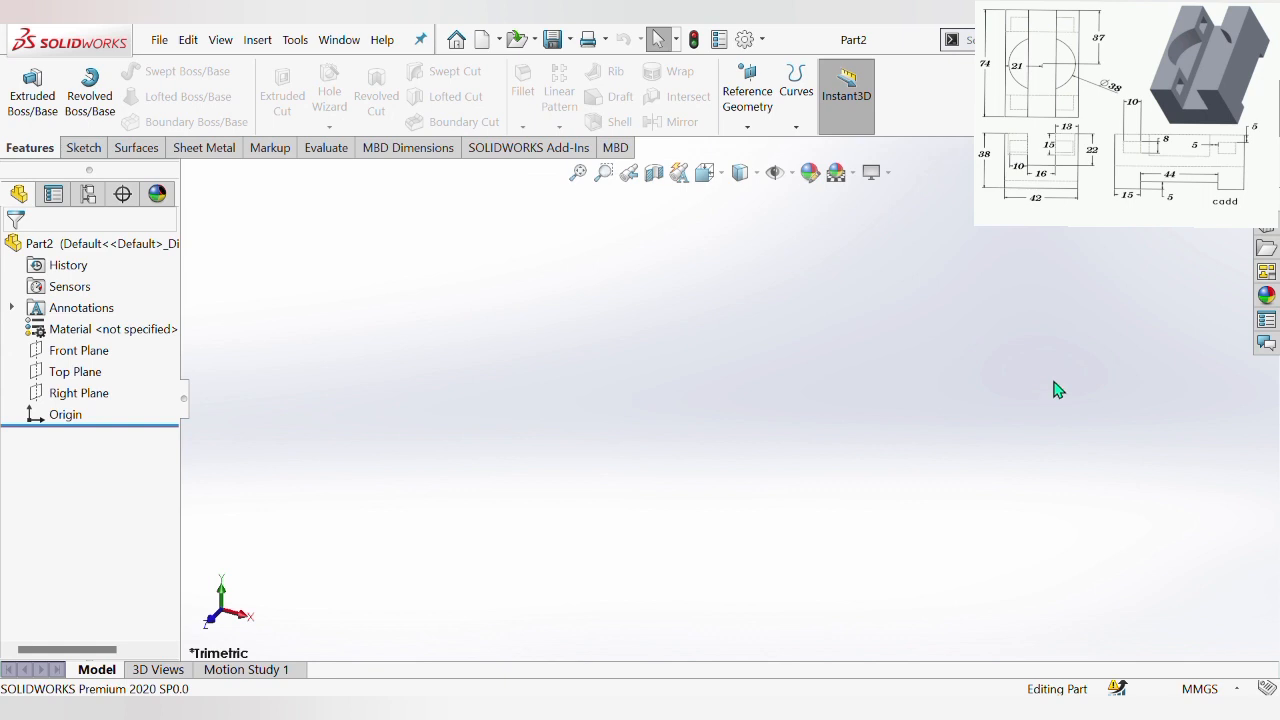
Start a sketch on the Right Plane and draw a center rectangle about 194 mm wide centred on the origin
left_click(84, 398)
left_click(100, 375)
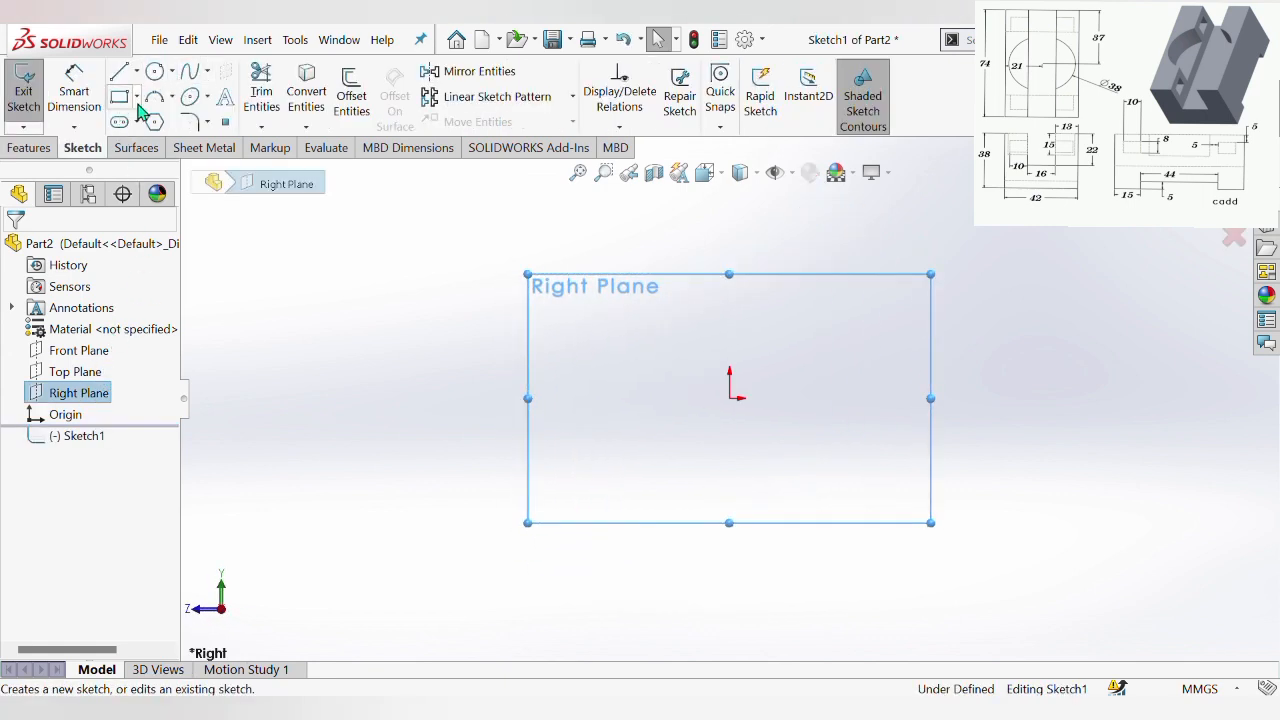
left_click(138, 98)
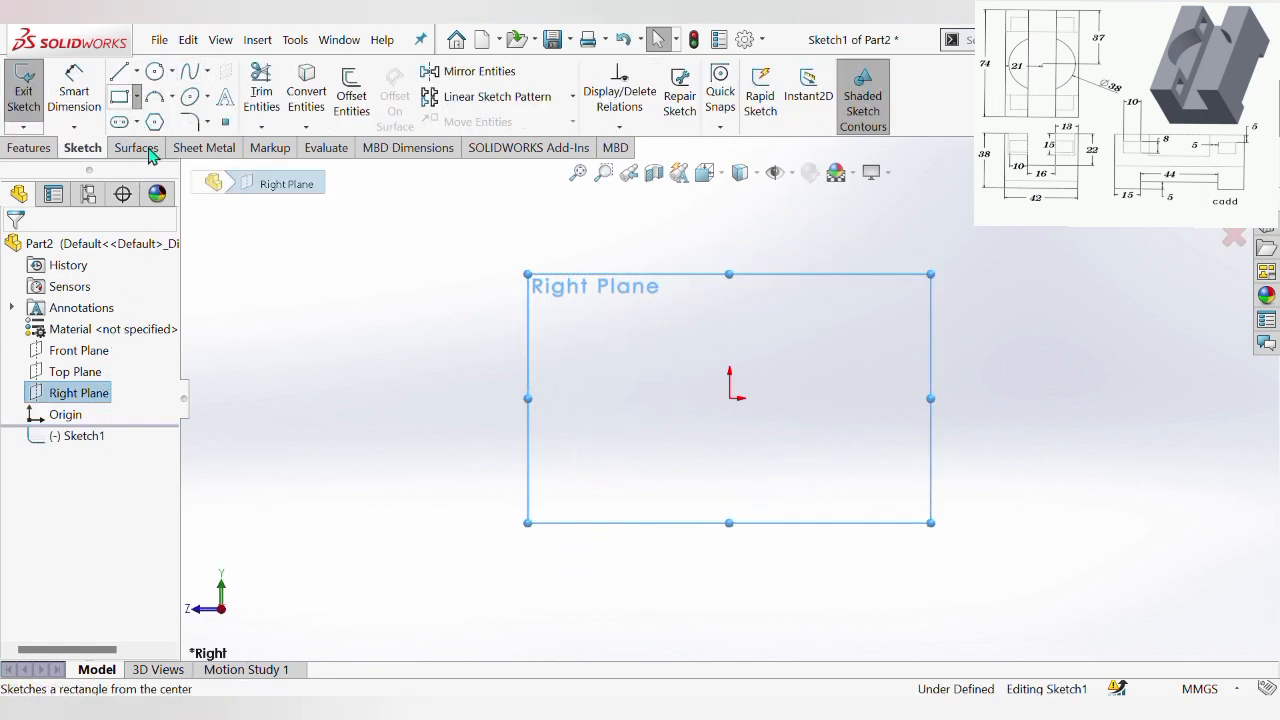
left_click(149, 154)
left_click(740, 401)
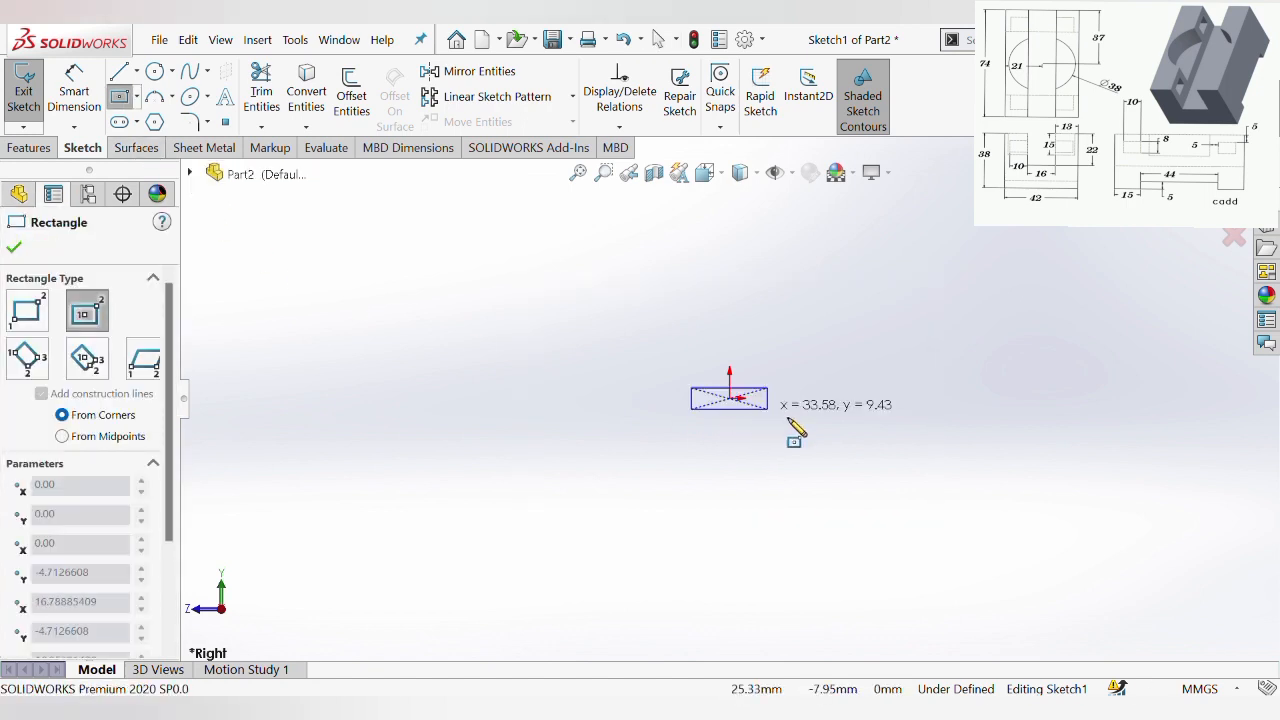
left_click(948, 565)
Dimension the rectangle to 74 mm wide and 38 mm high
left_click(74, 92)
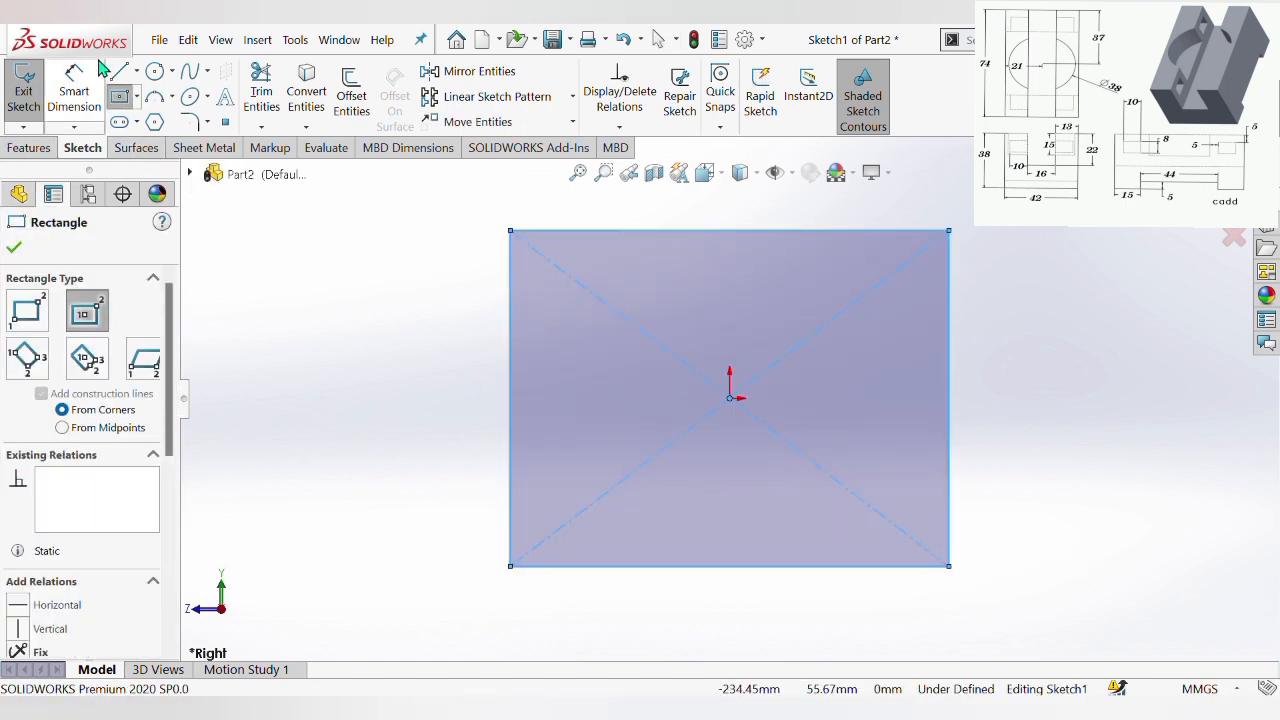
left_click(697, 234)
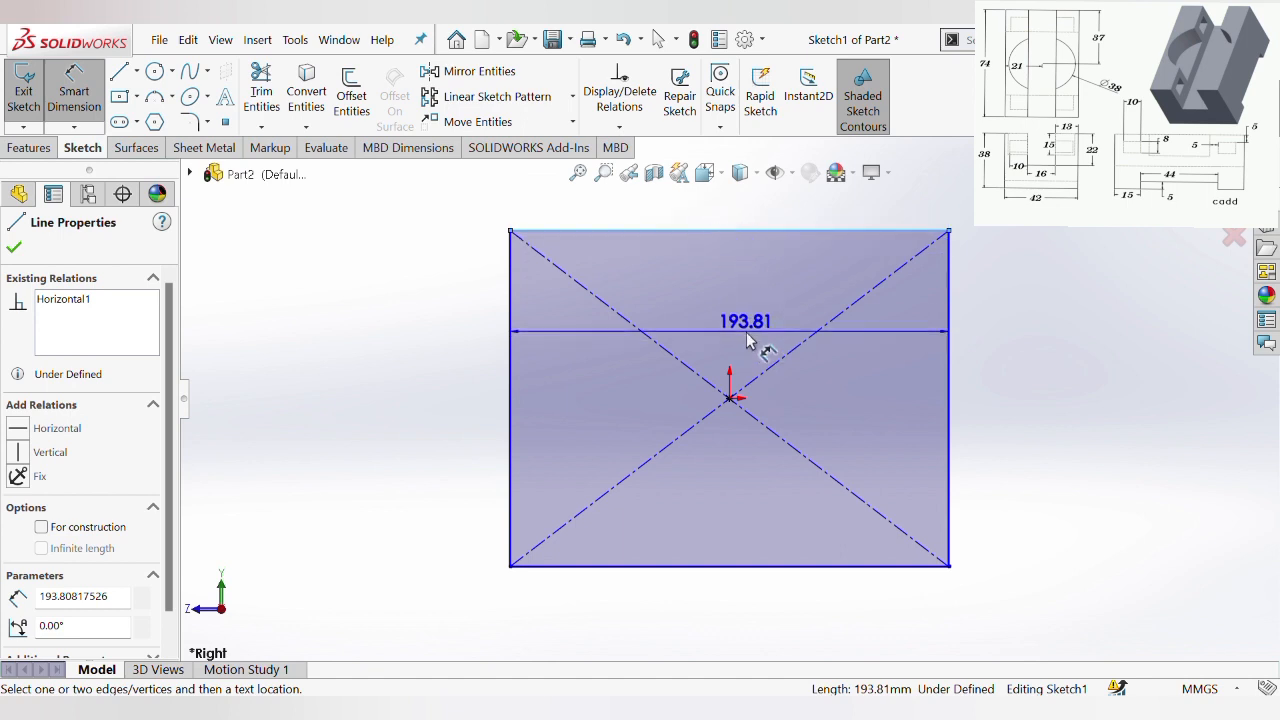
scroll(747, 337, "up", 1)
scroll(747, 333, "up", 1)
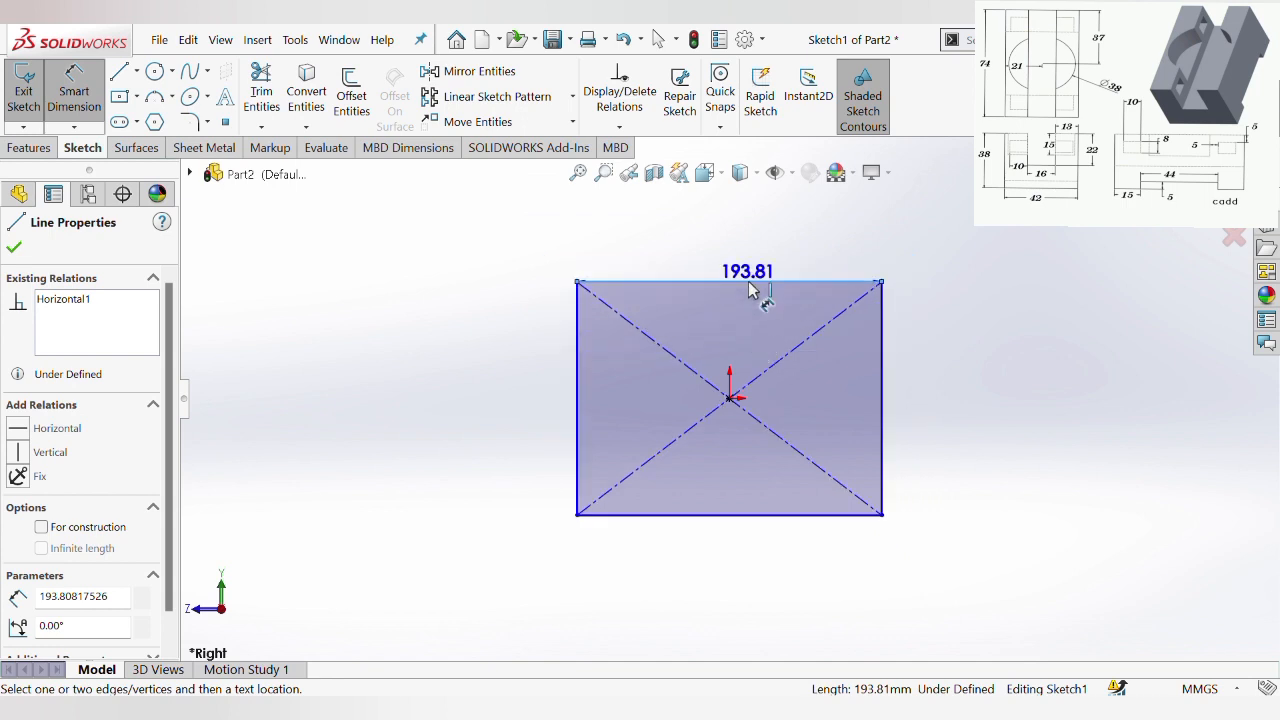
scroll(749, 264, "down", 1)
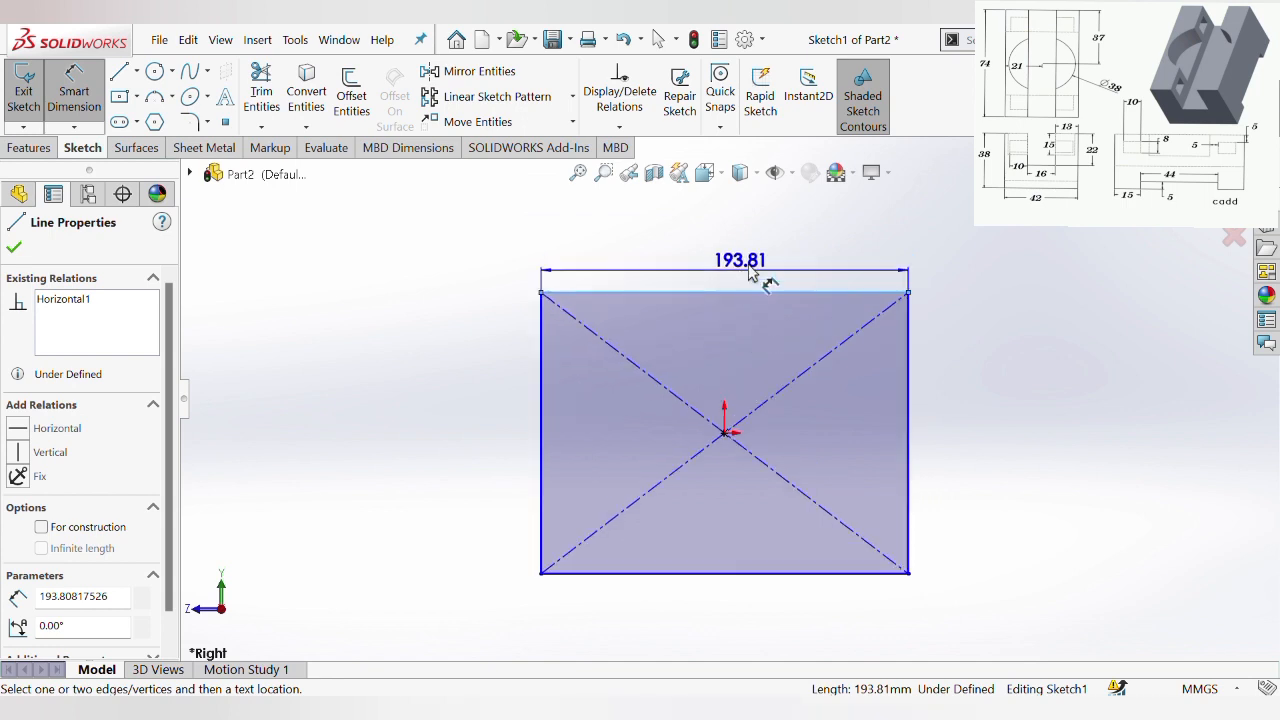
left_click(766, 257)
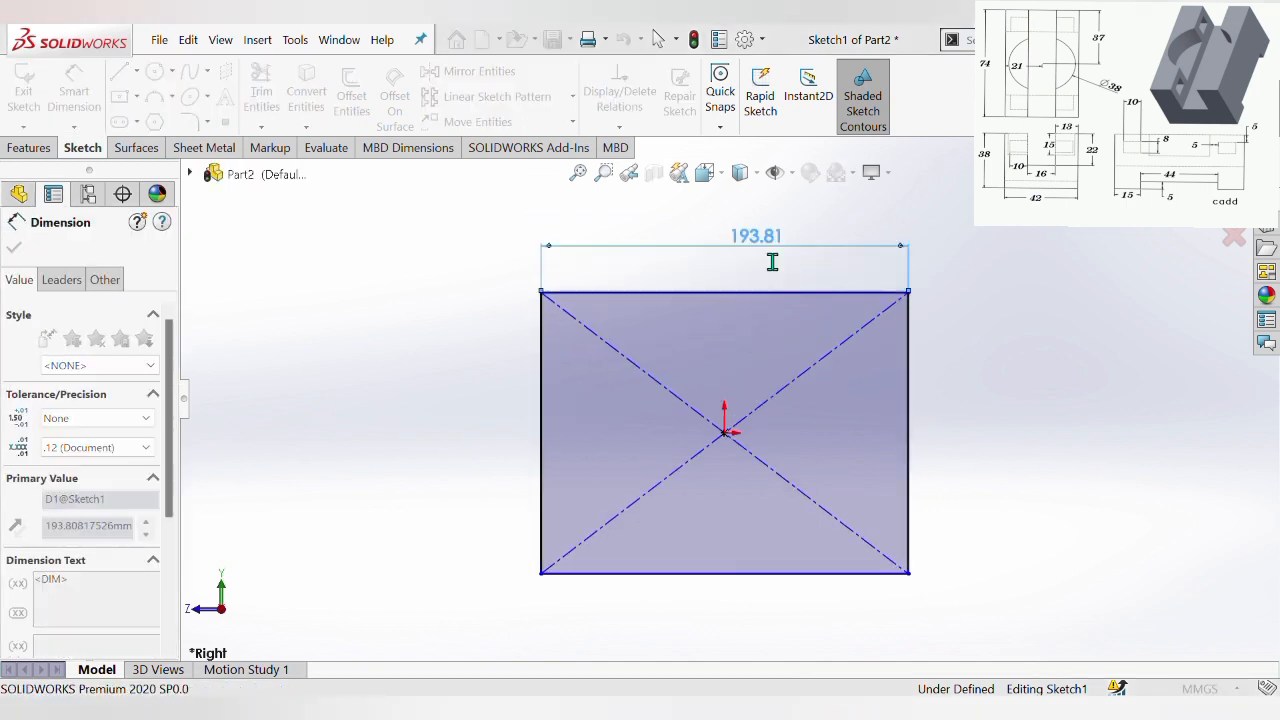
type("74")
key("Return")
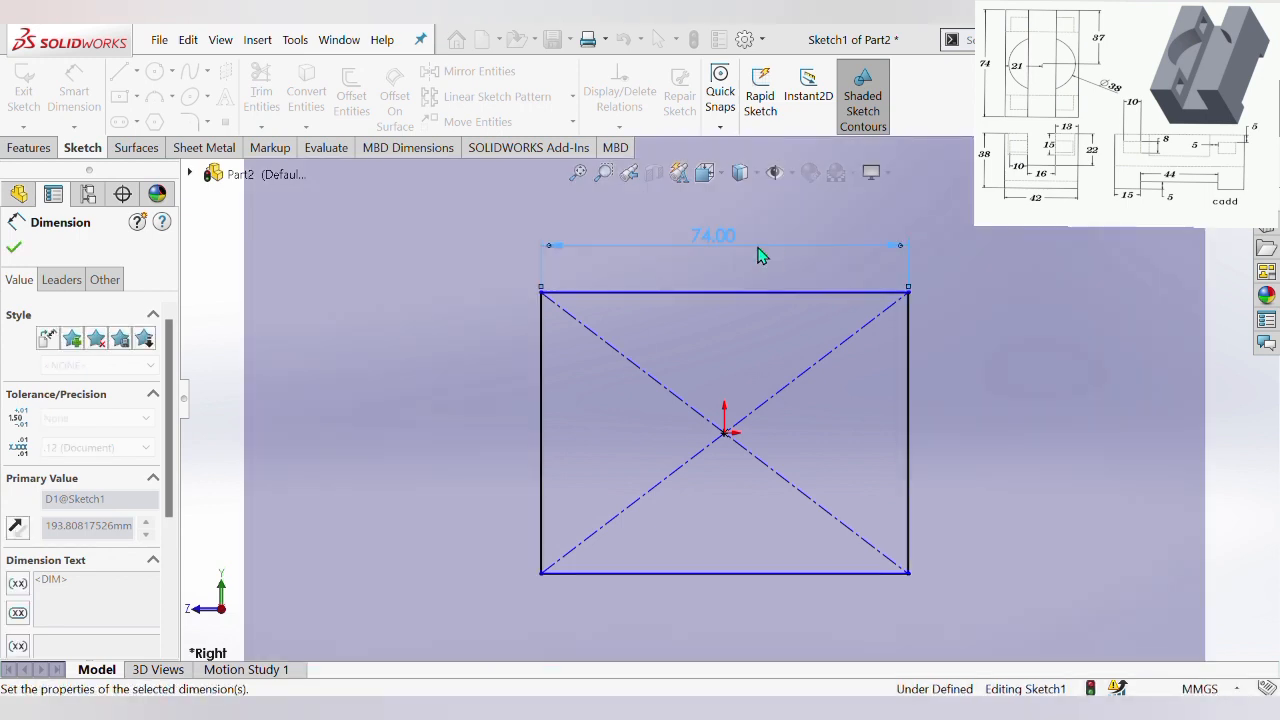
left_click(543, 390)
left_click(531, 390)
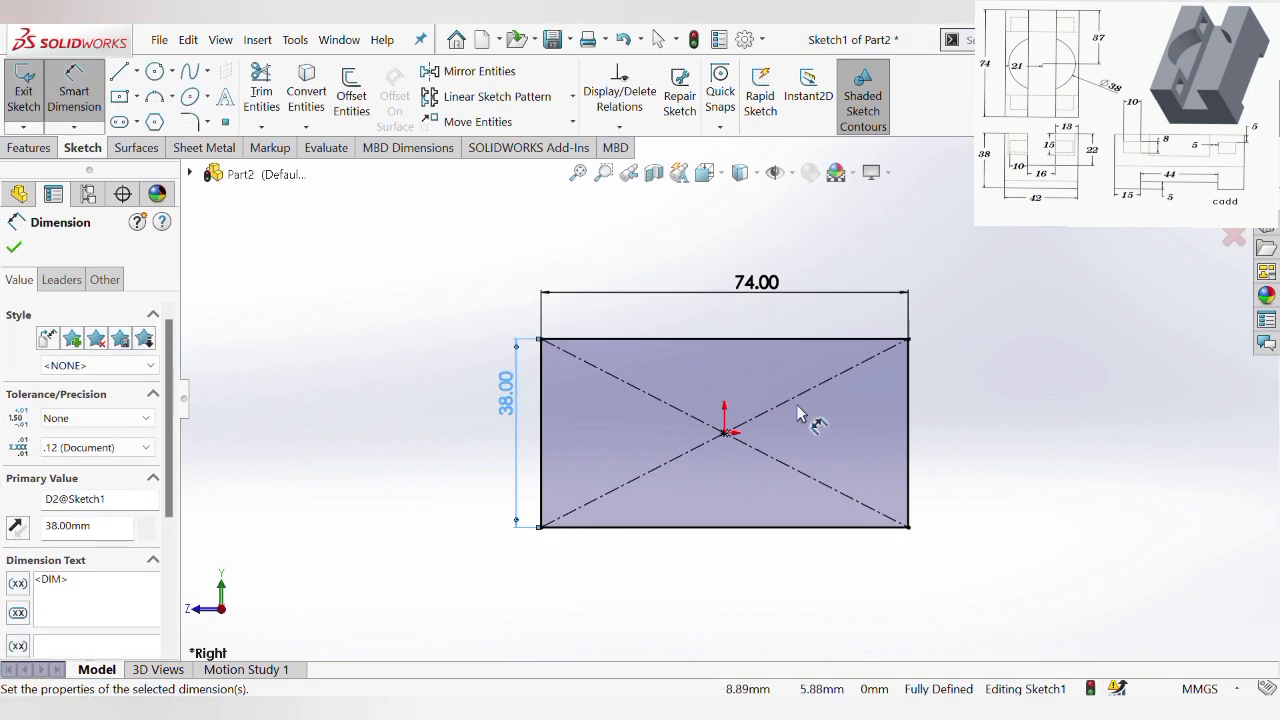
left_click(1117, 428)
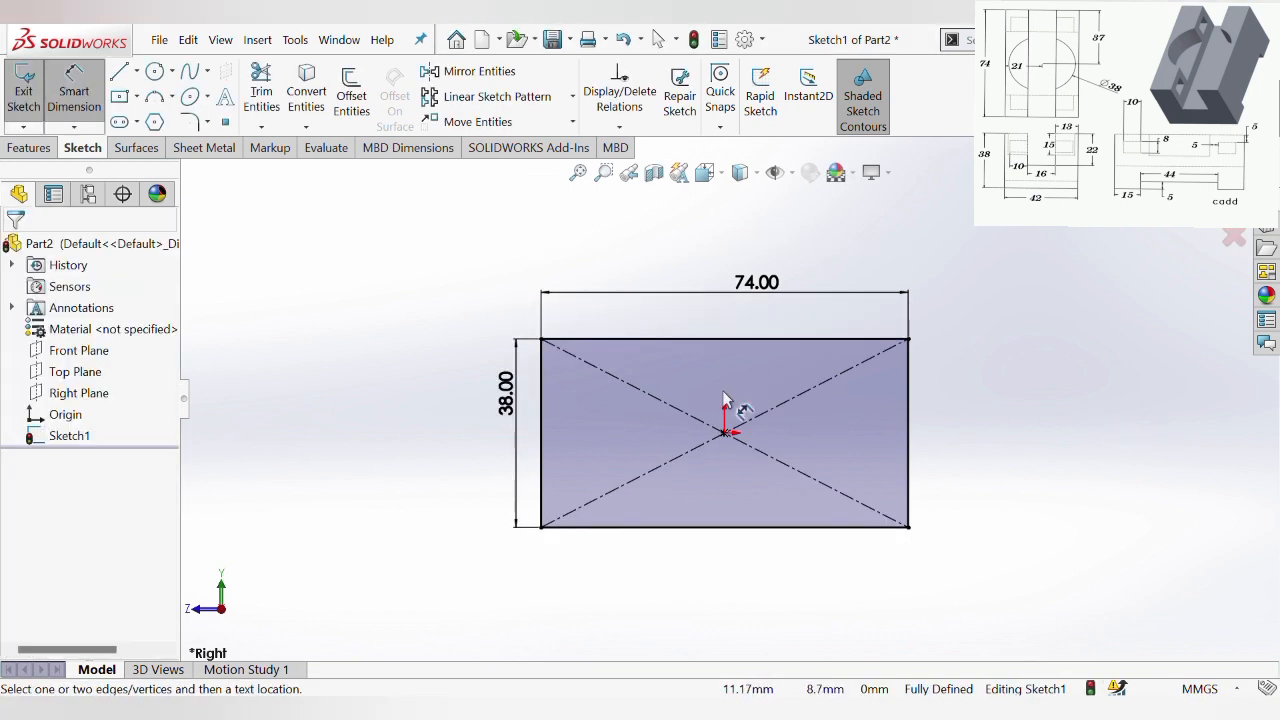
Extrude the rectangle 42 mm as a boss with the Mid Plane end condition
left_click(30, 147)
left_click(33, 95)
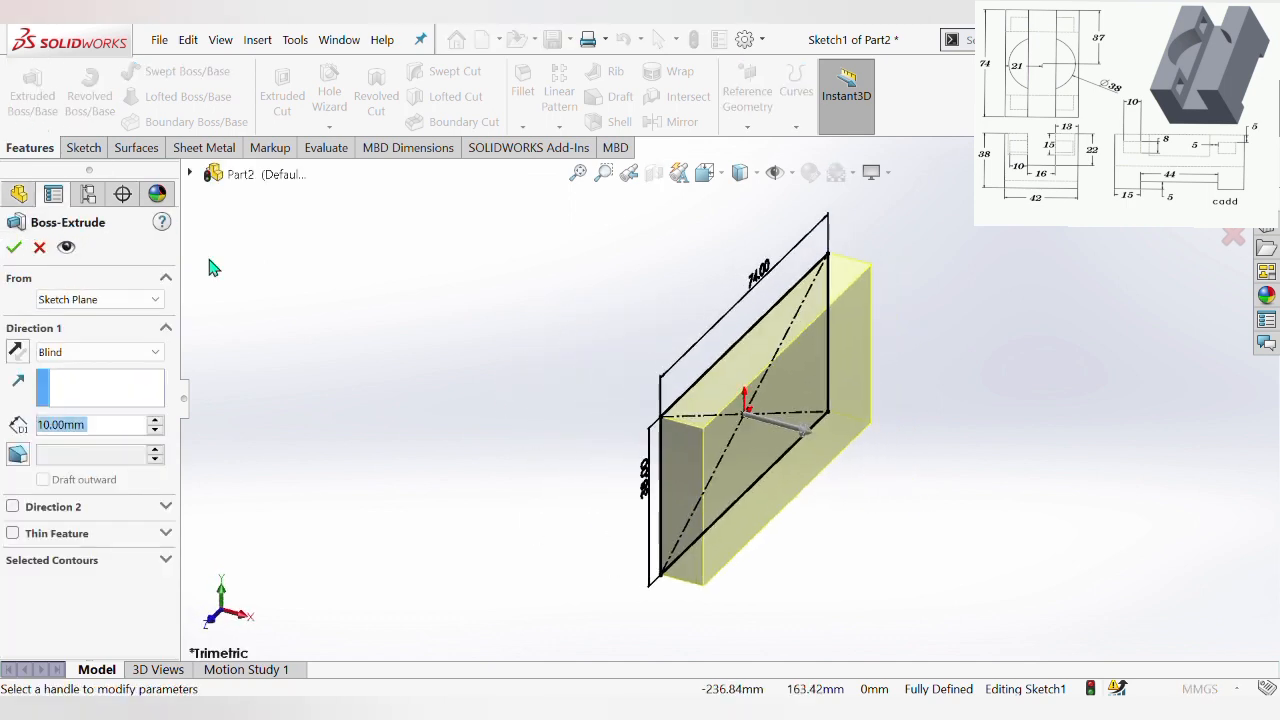
left_click(105, 362)
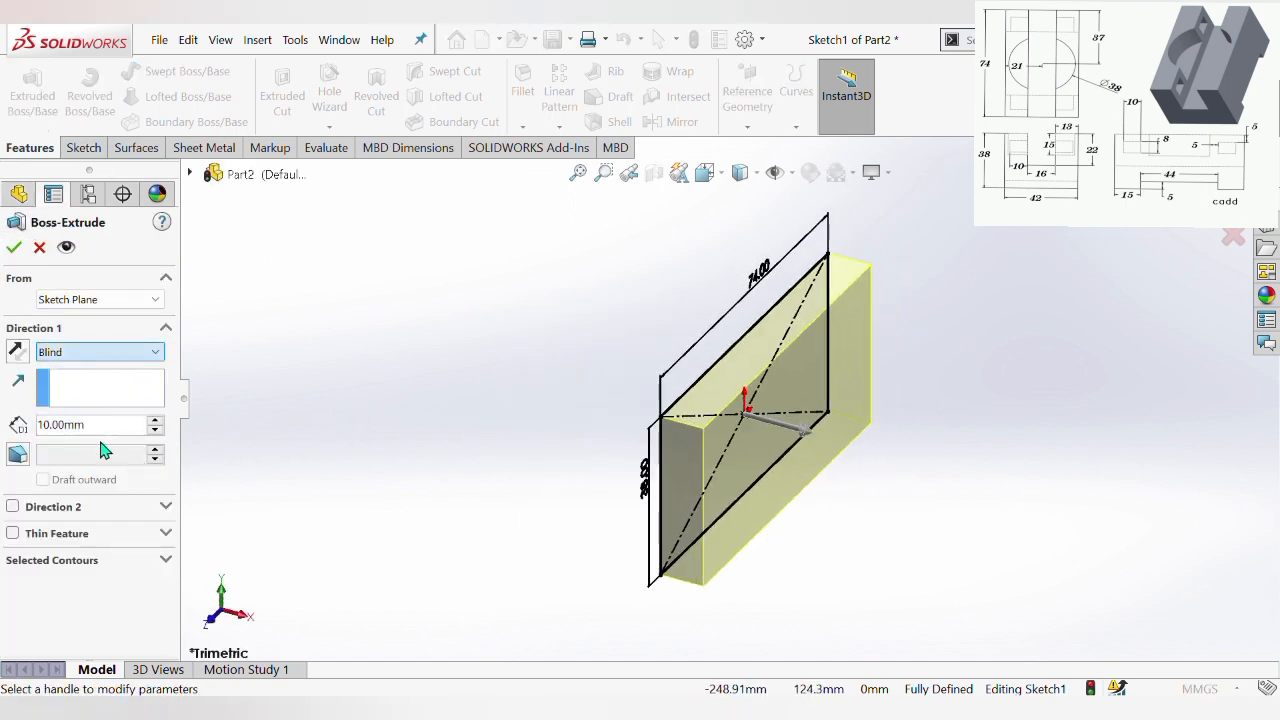
left_click(108, 448)
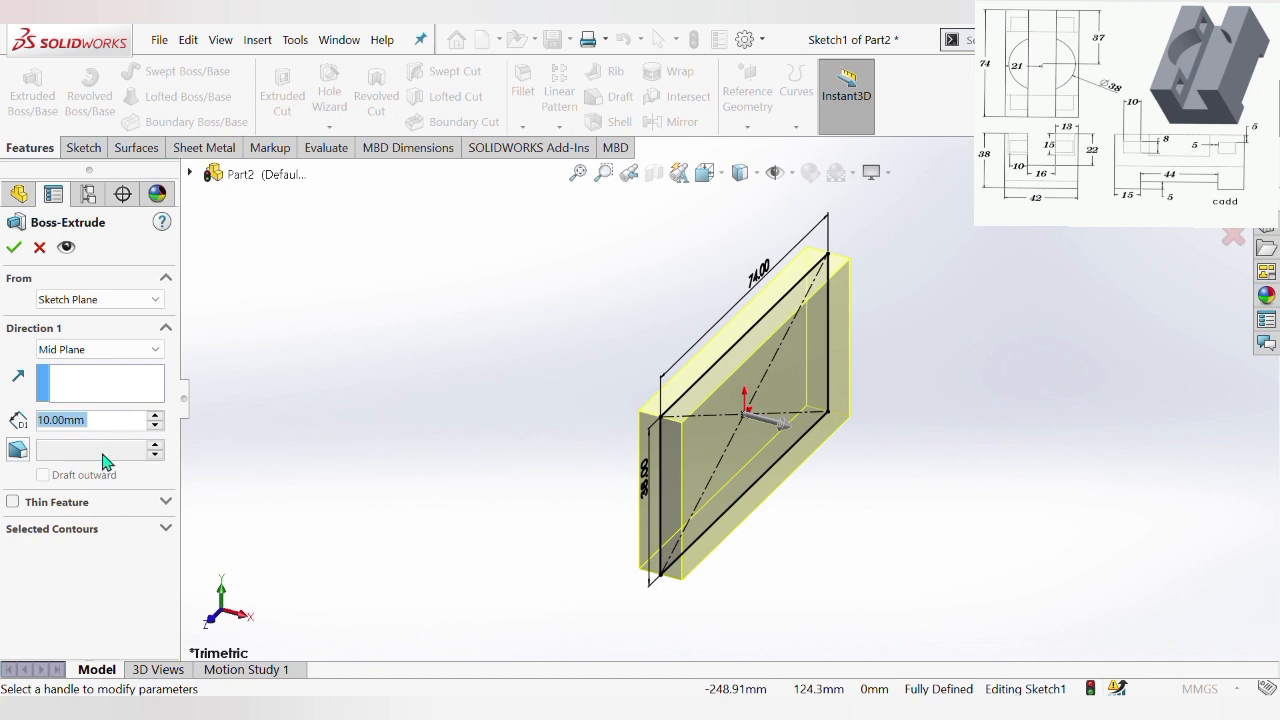
type("4")
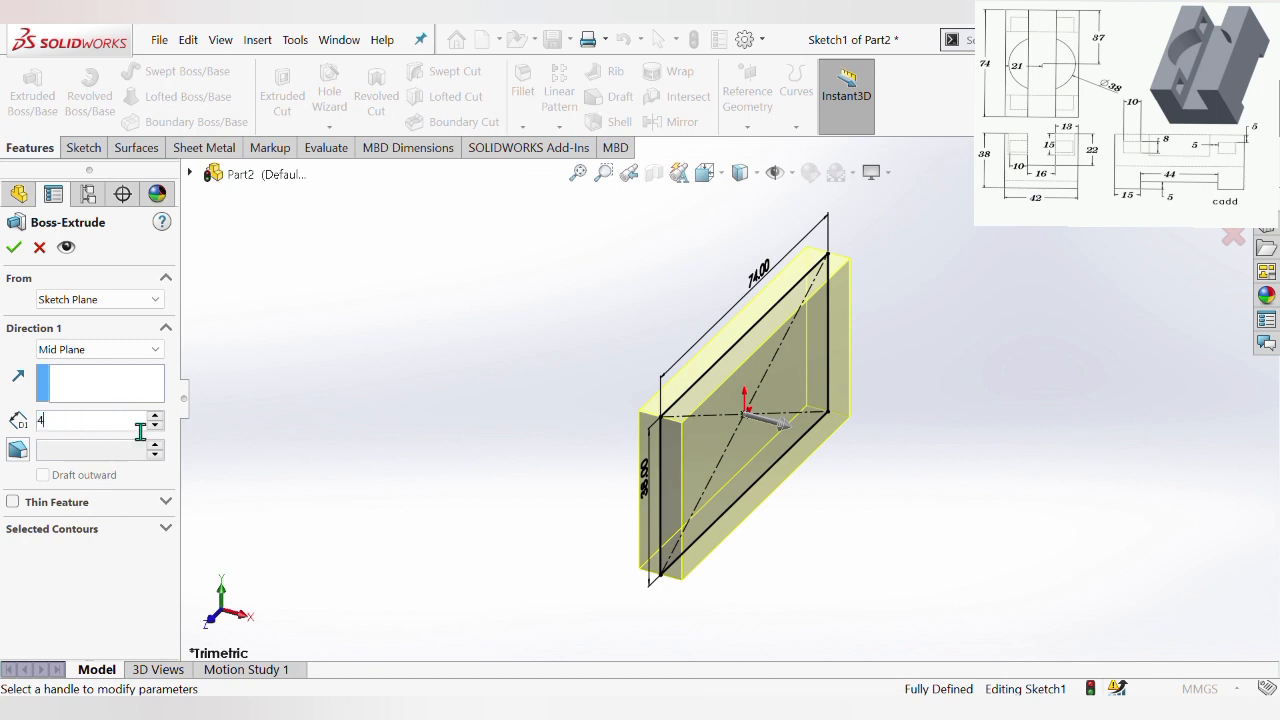
type("2")
key("Return")
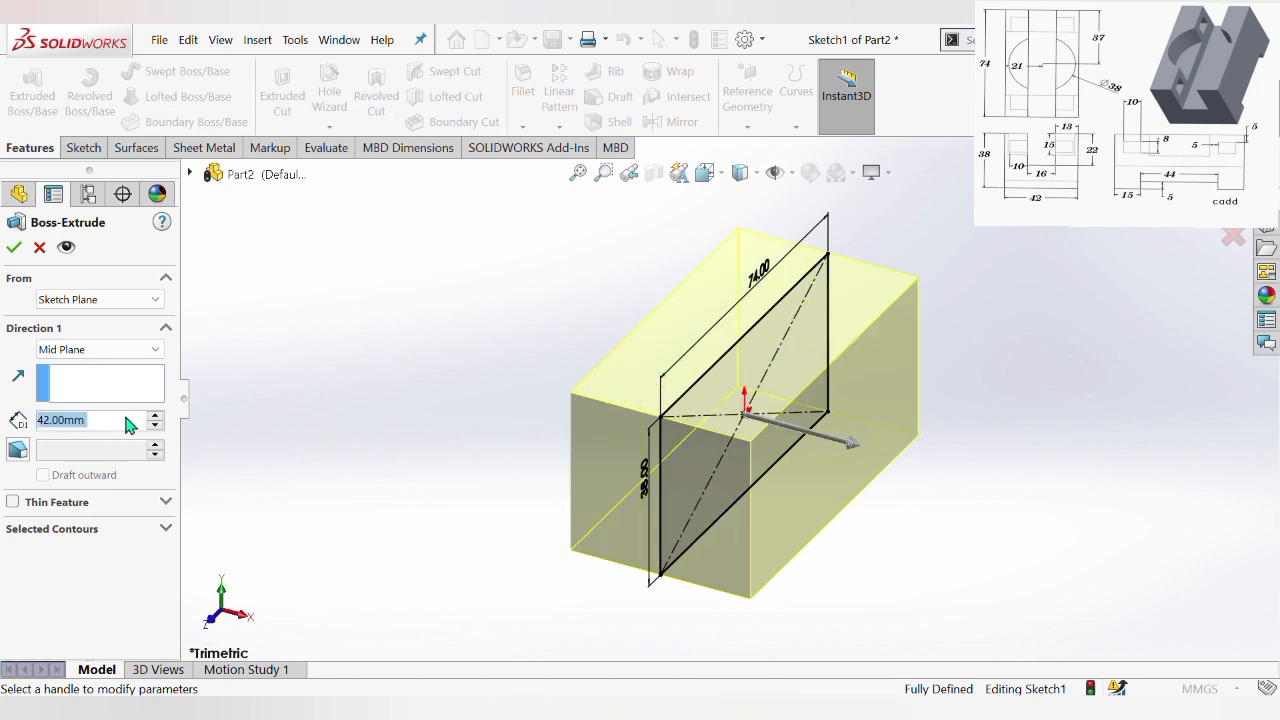
left_click(14, 247)
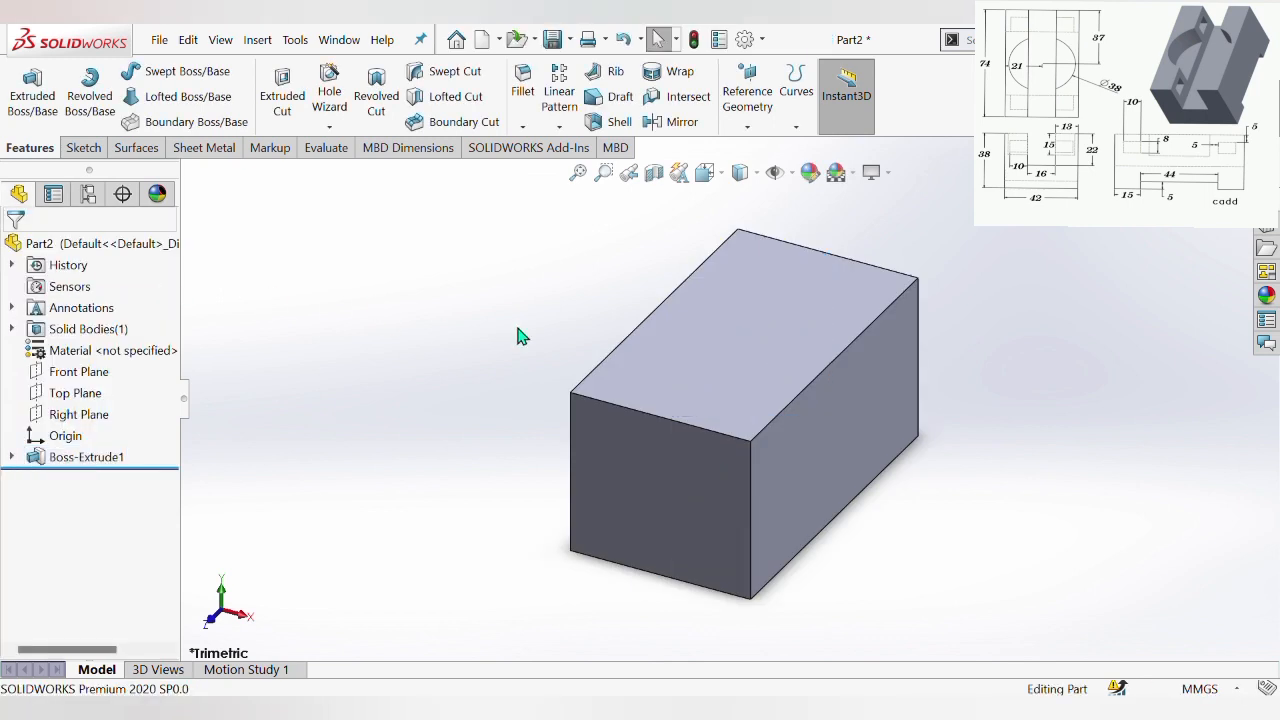
scroll(727, 408, "up", 1)
scroll(820, 463, "down", 2)
scroll(740, 410, "up", 2)
scroll(722, 381, "down", 2)
scroll(735, 400, "up", 1)
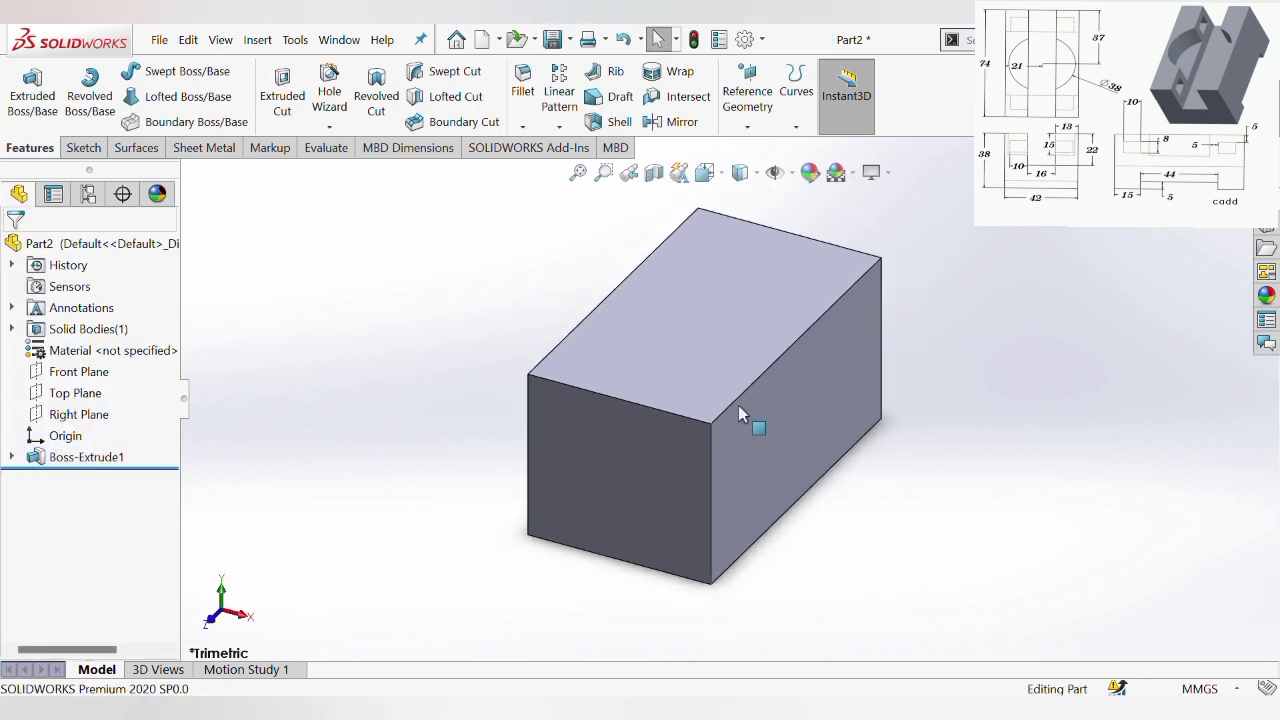
scroll(740, 412, "down", 1)
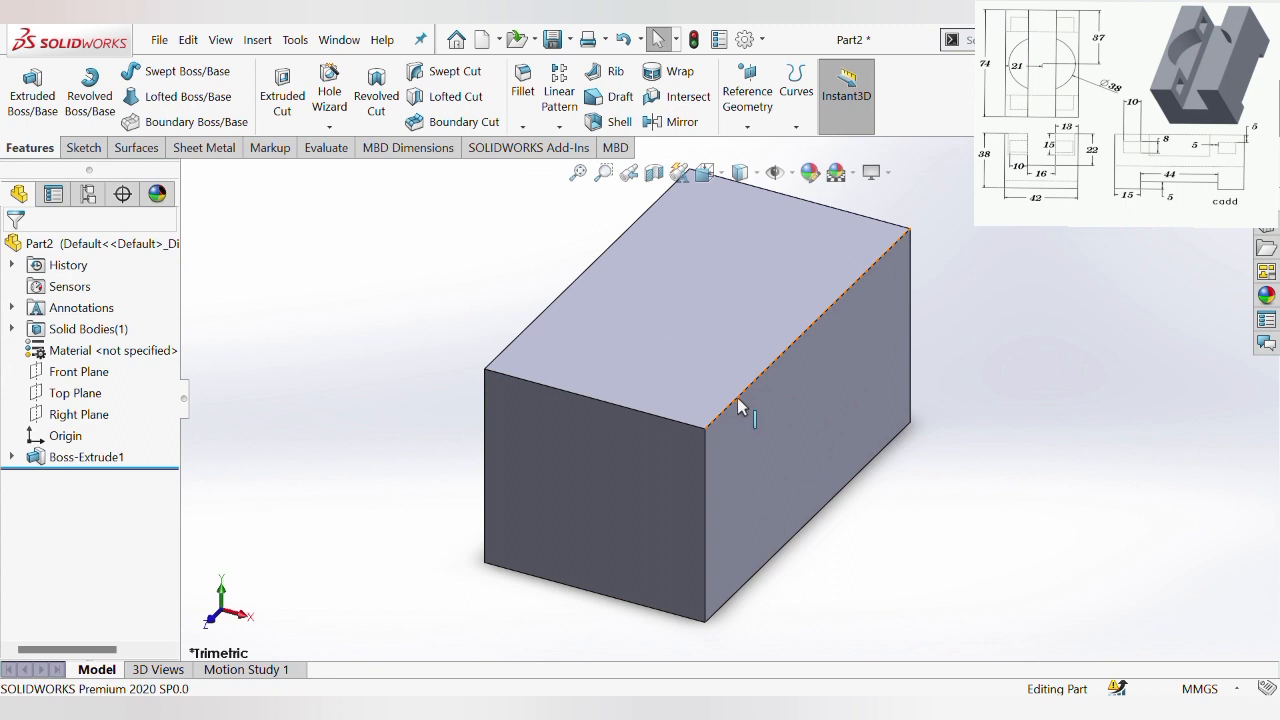
scroll(750, 420, "up", 1)
scroll(766, 437, "down", 1)
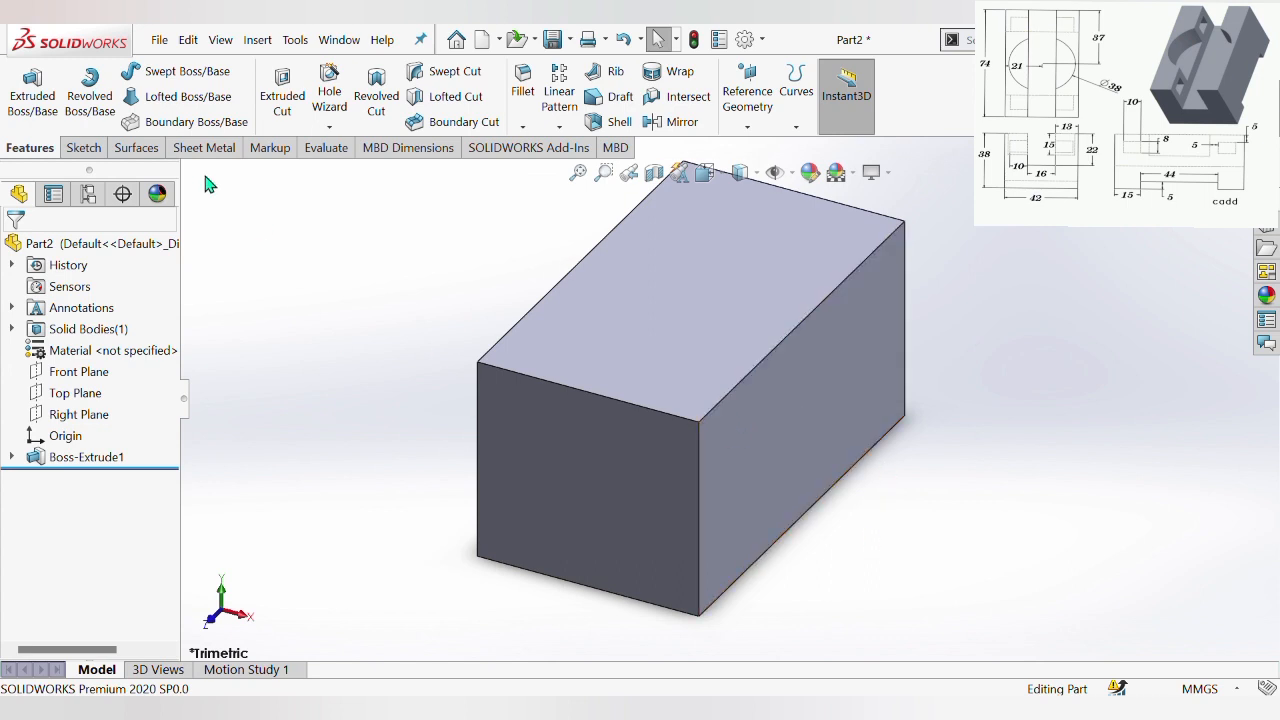
On the block's long side face, sketch a corner rectangle about 33 by 8 mm standing on the bottom edge
left_click(75, 148)
left_click(22, 88)
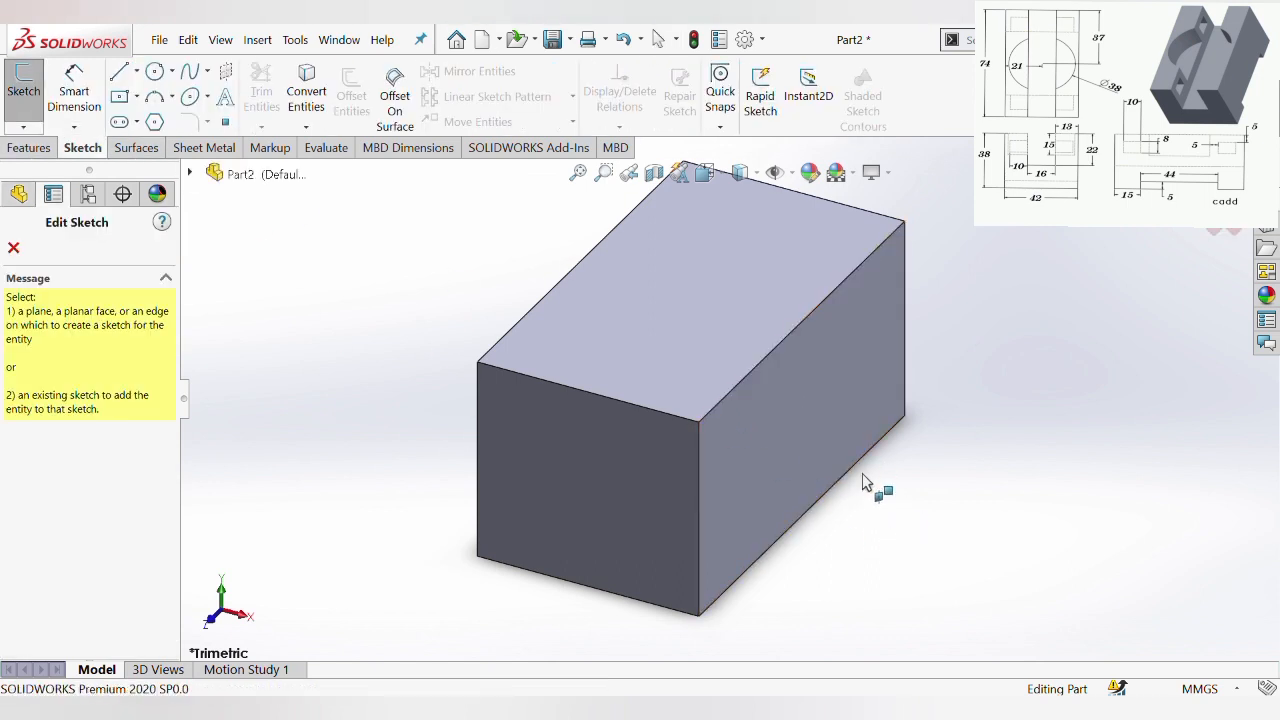
left_click(862, 473)
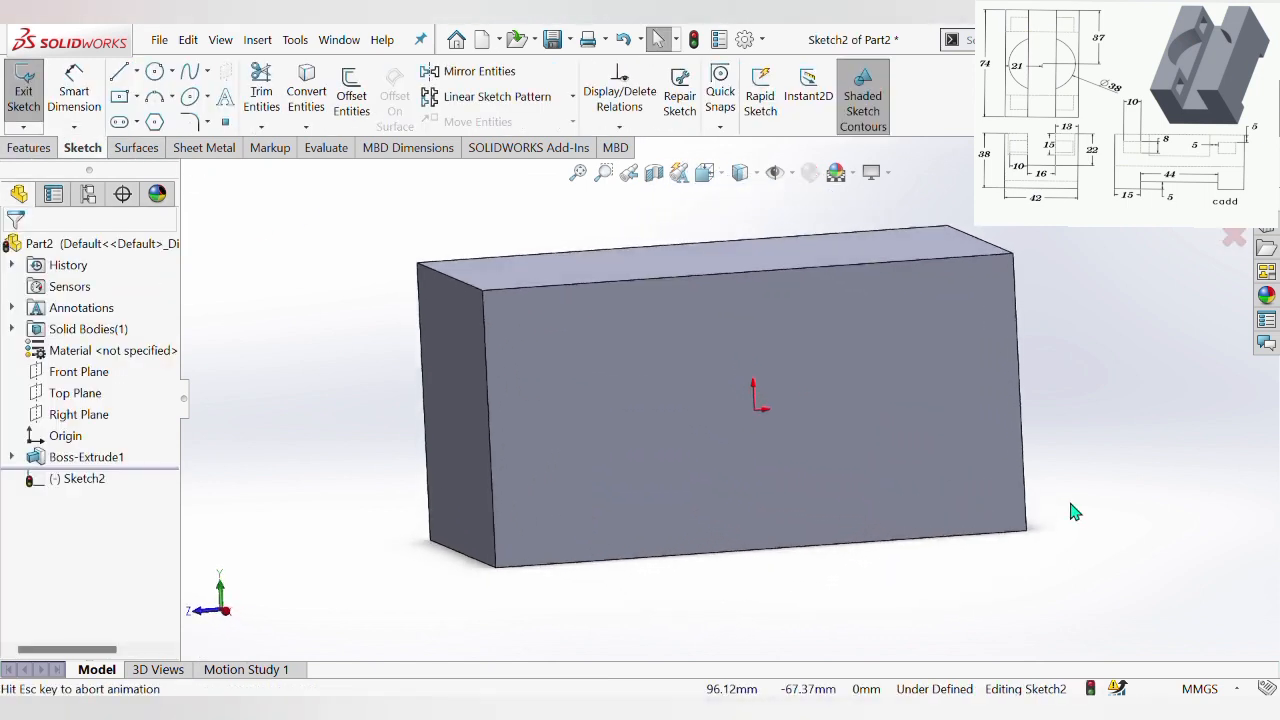
left_click(119, 96)
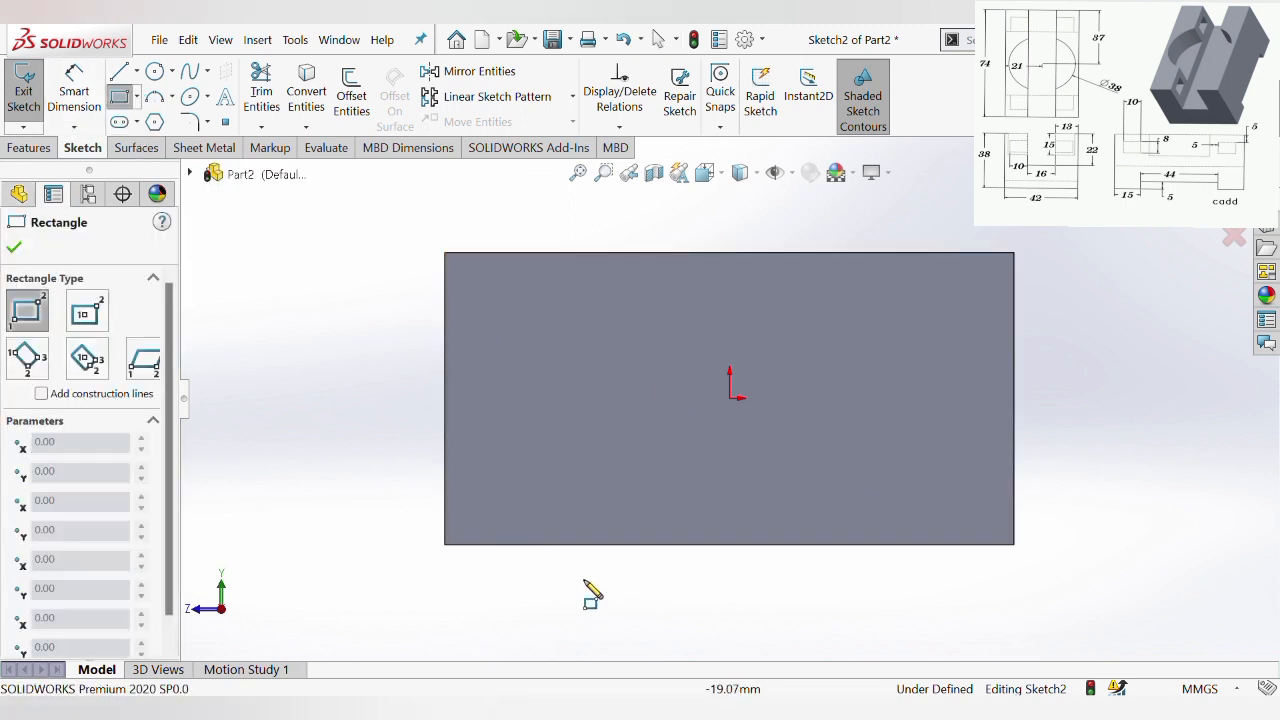
left_click(586, 544)
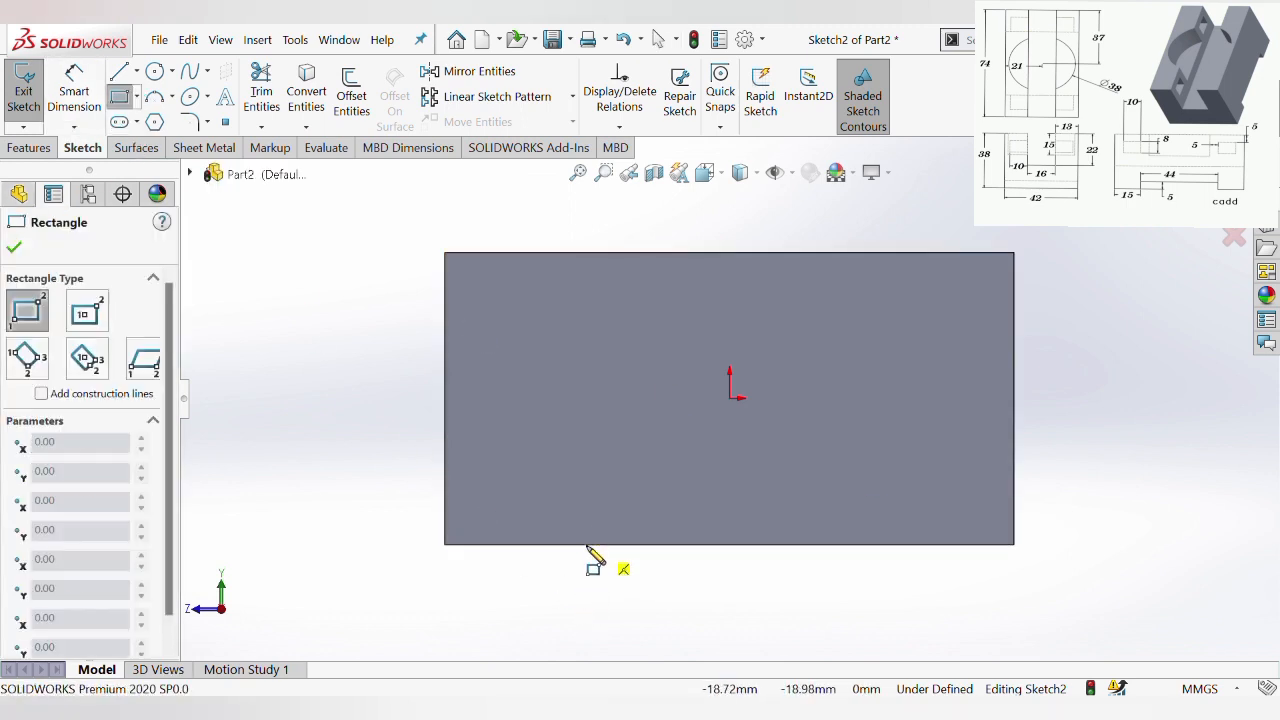
left_click(837, 486)
key("Escape")
Dimension the small rectangle's width at 44 mm
left_click(76, 88)
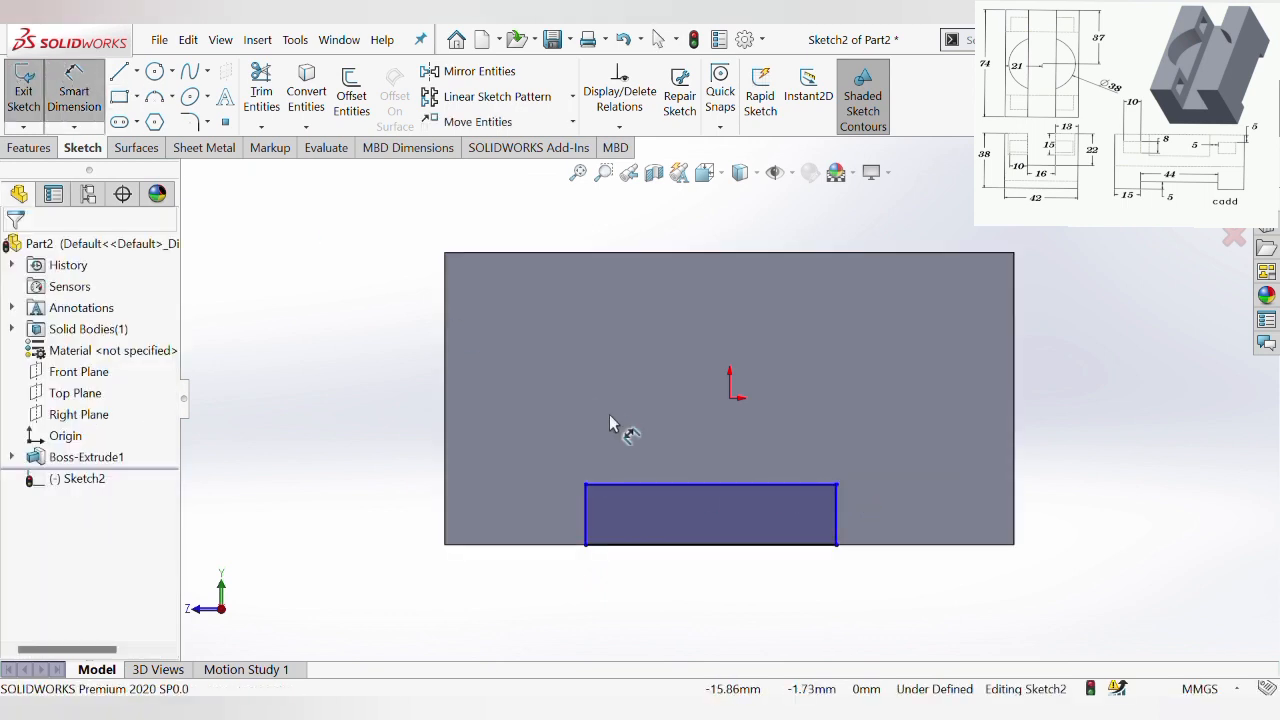
left_click(686, 485)
left_click(689, 466)
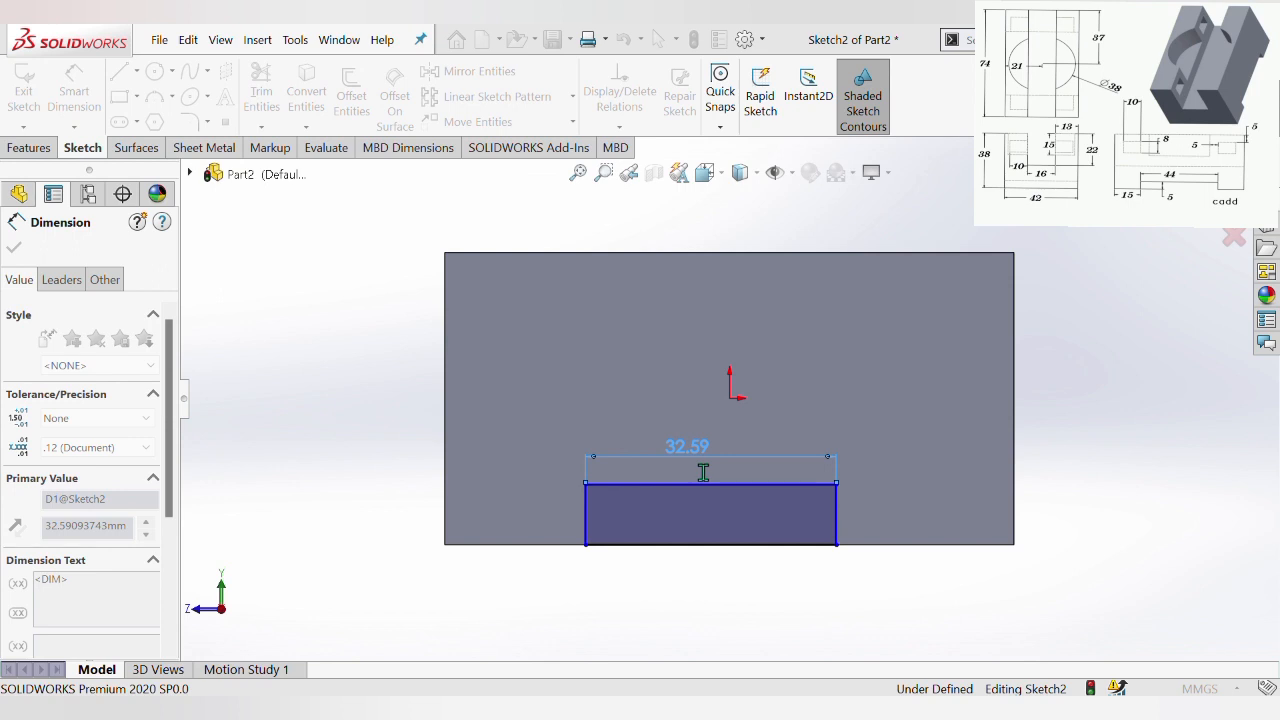
type("44")
key("Return")
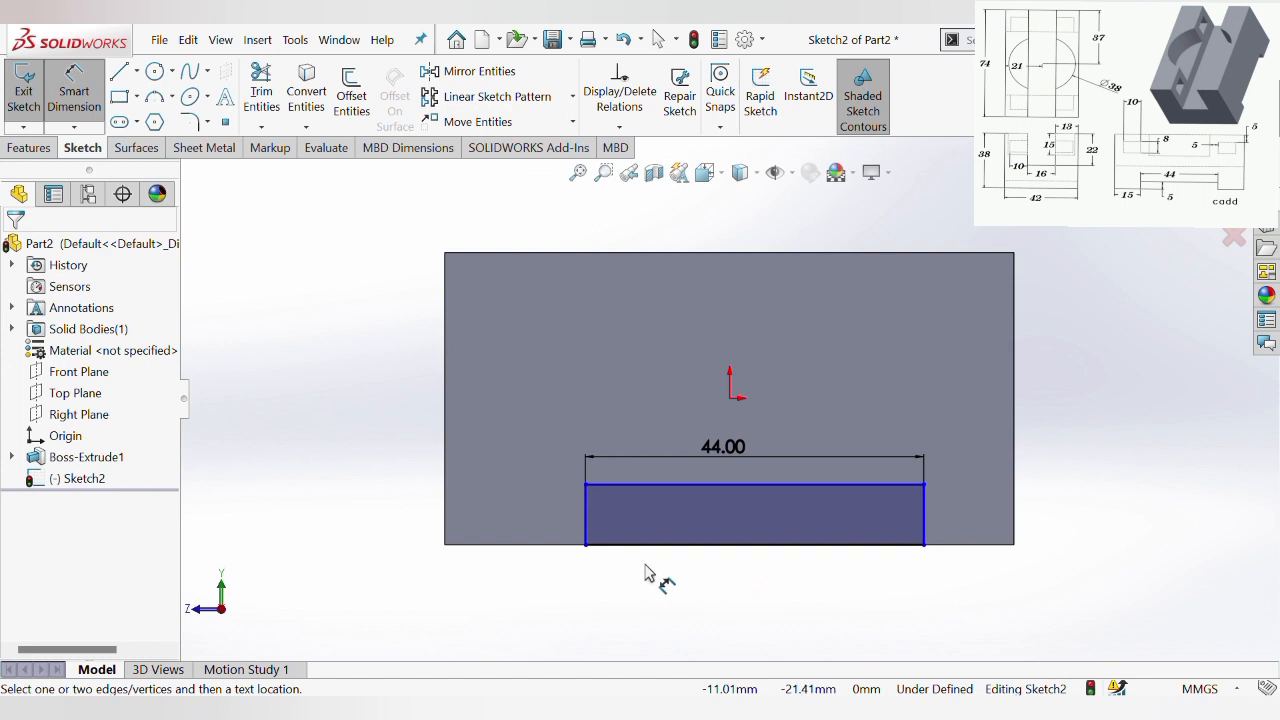
Dimension the small rectangle's lower corner 15 mm from the block's lower front corner
left_click(584, 545)
left_click(446, 549)
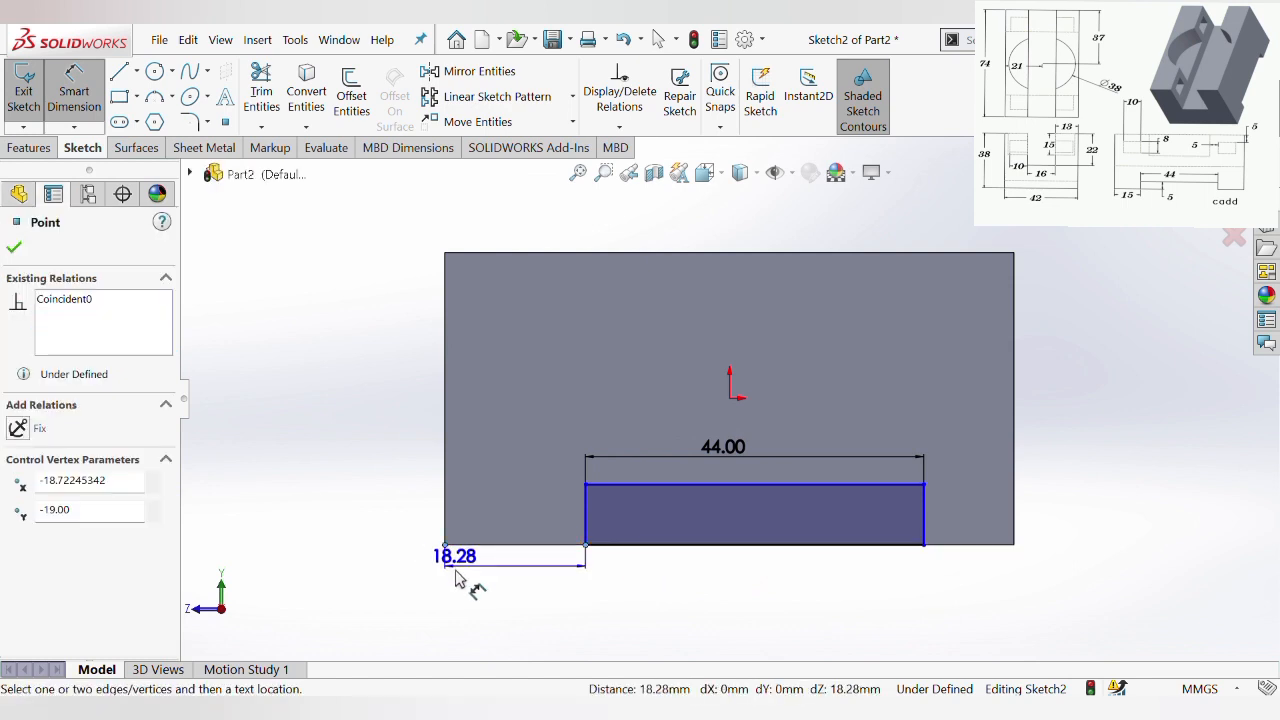
left_click(492, 604)
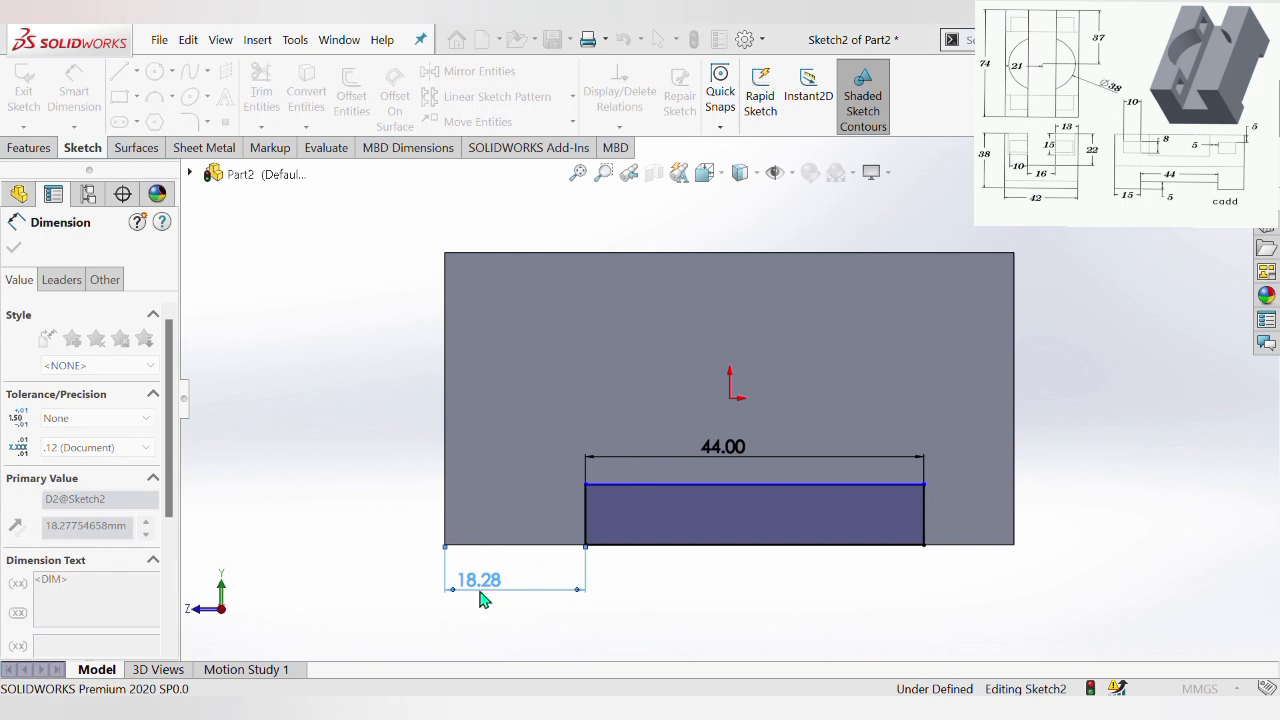
type("15")
key("Return")
left_click(592, 592)
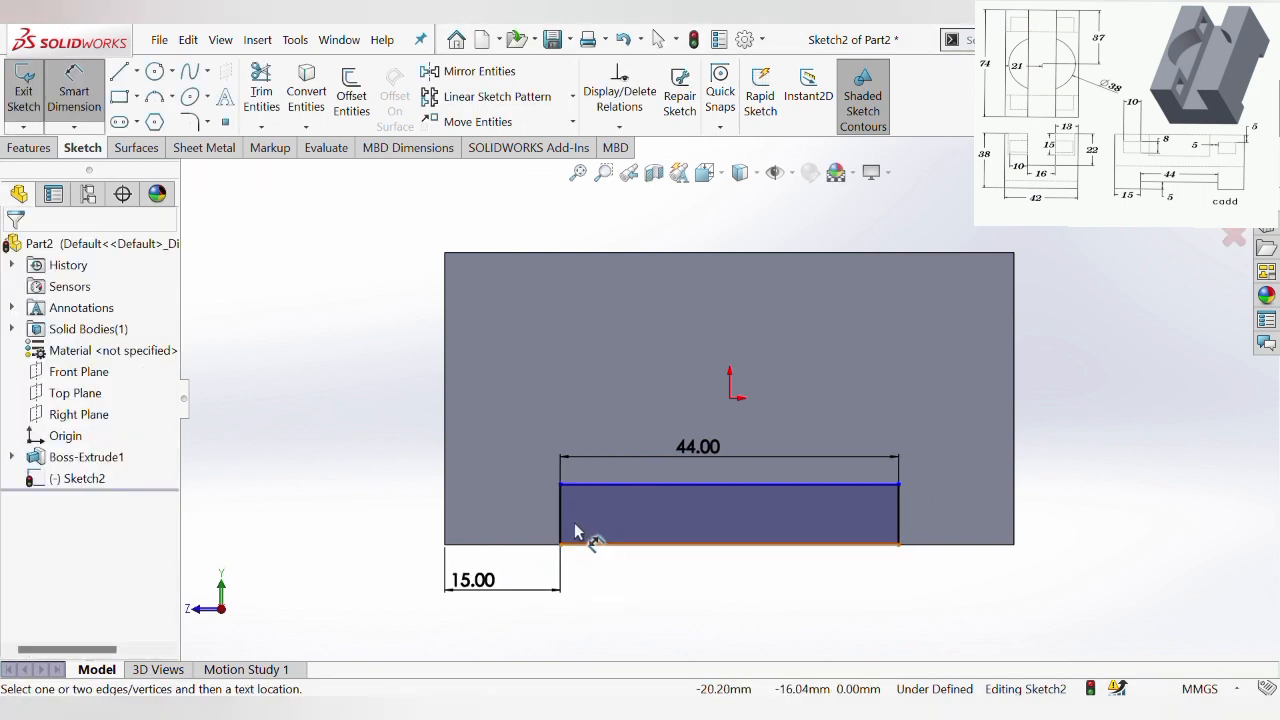
Dimension the small rectangle's height at 5 mm and finish dimensioning
left_click(561, 525)
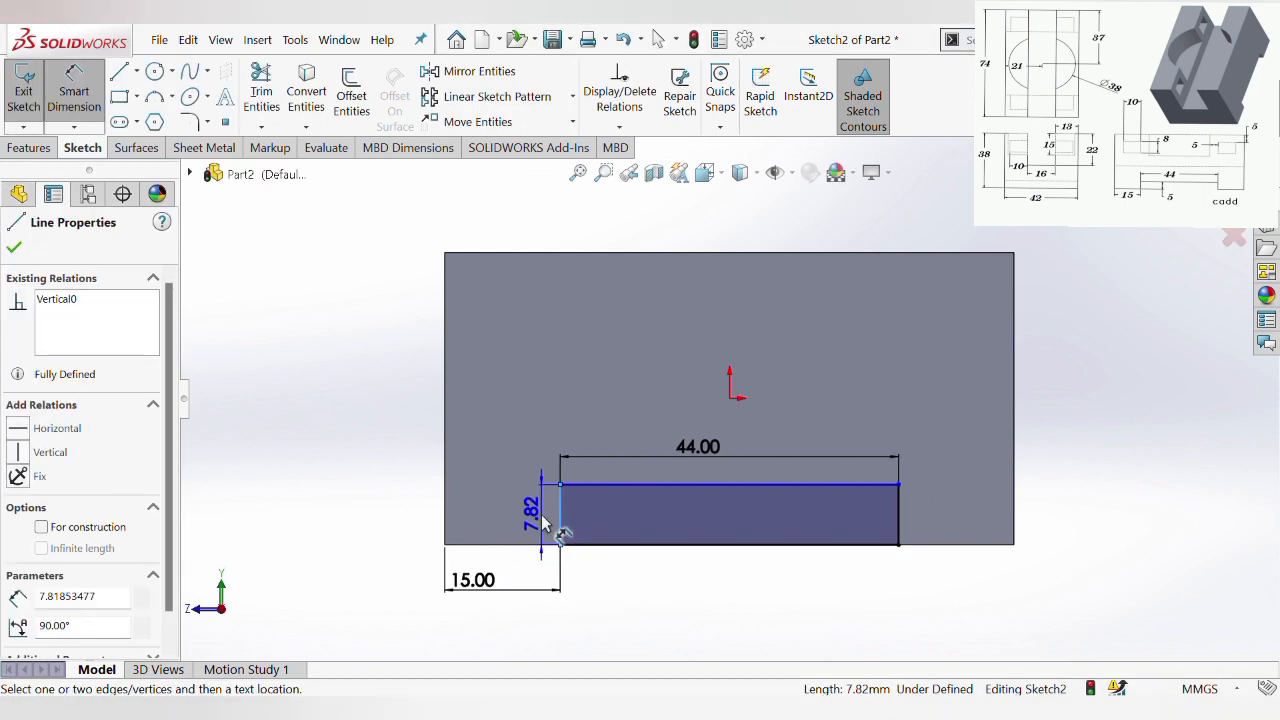
left_click(541, 523)
type("5.00mm")
key("Return")
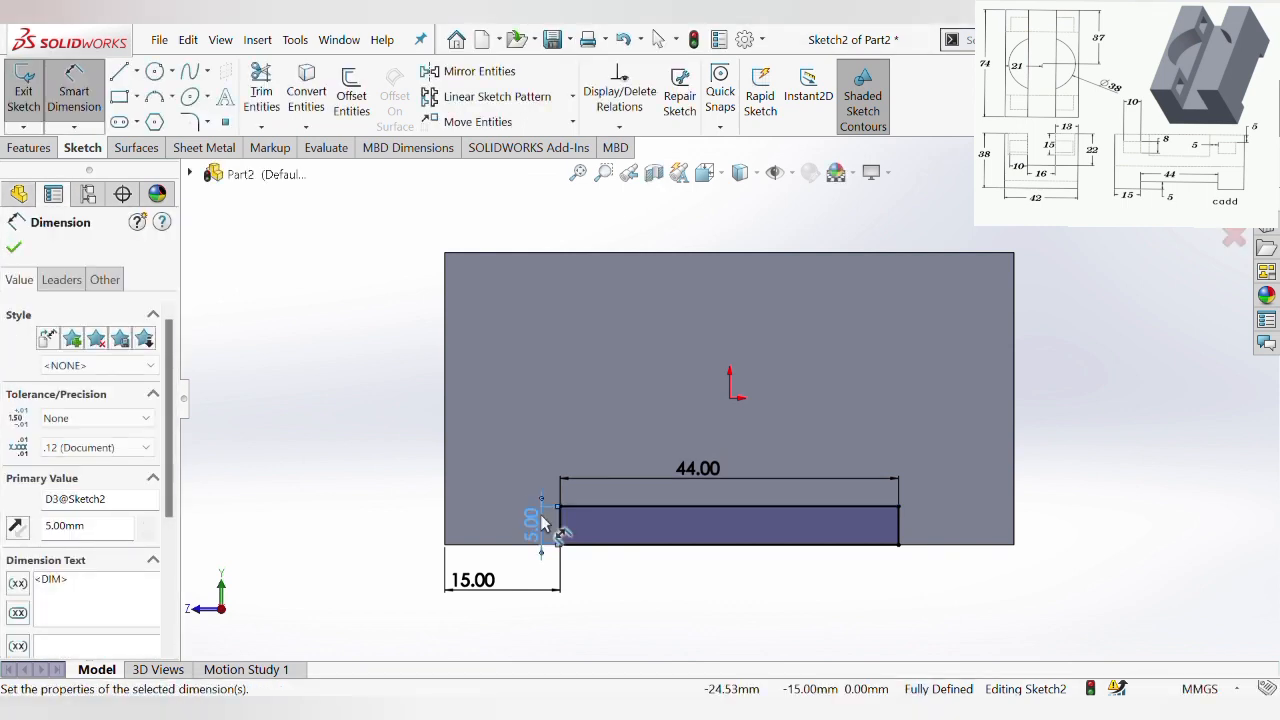
left_click(357, 403)
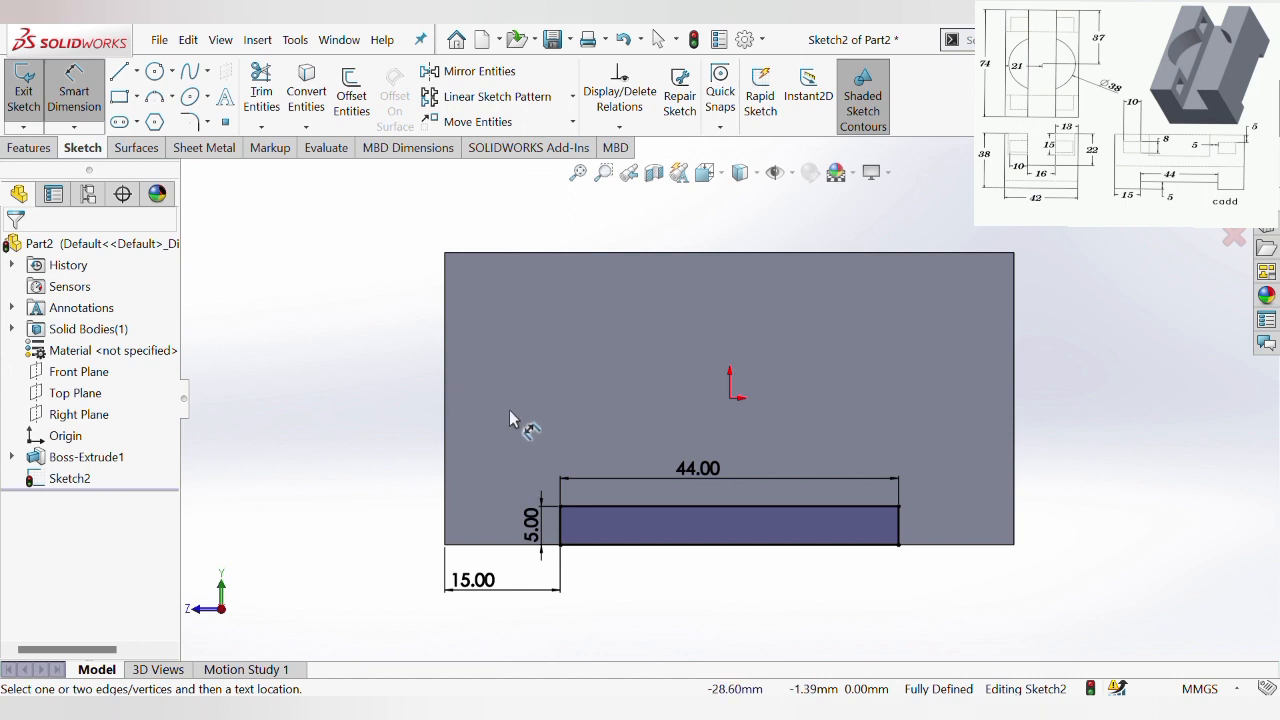
scroll(686, 532, "up", 1)
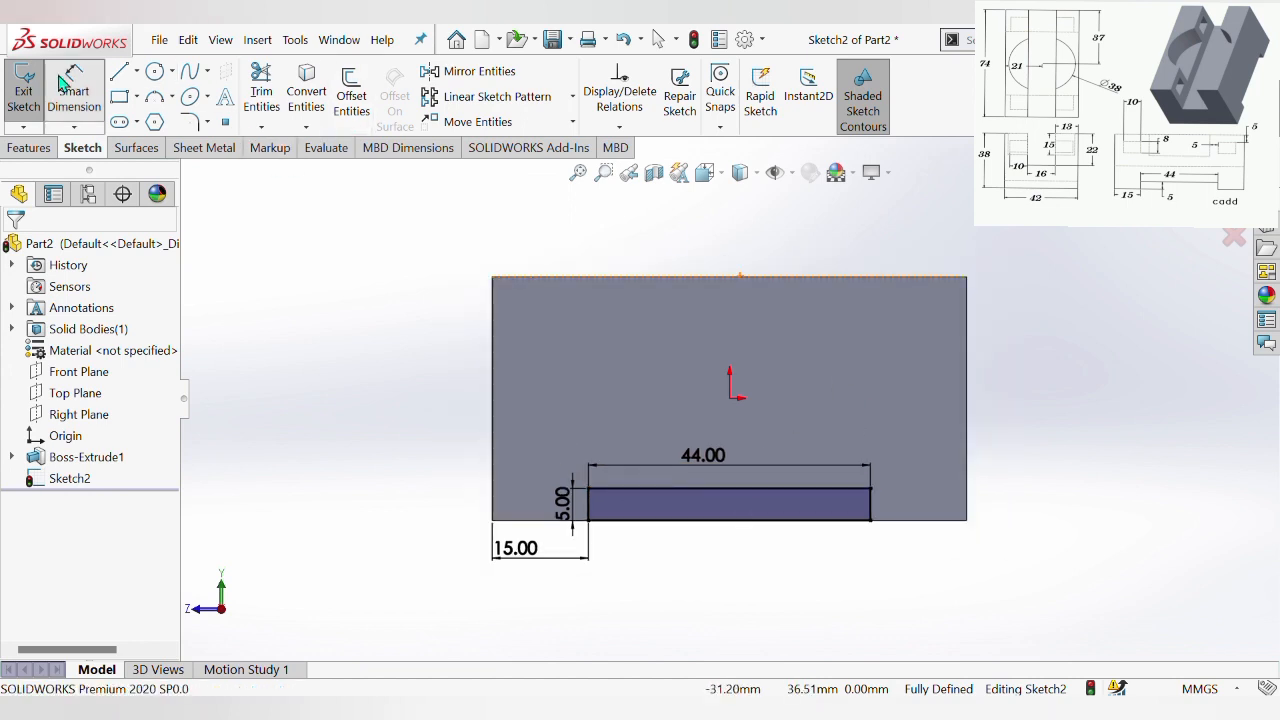
left_click(60, 80)
key("ctrl+7")
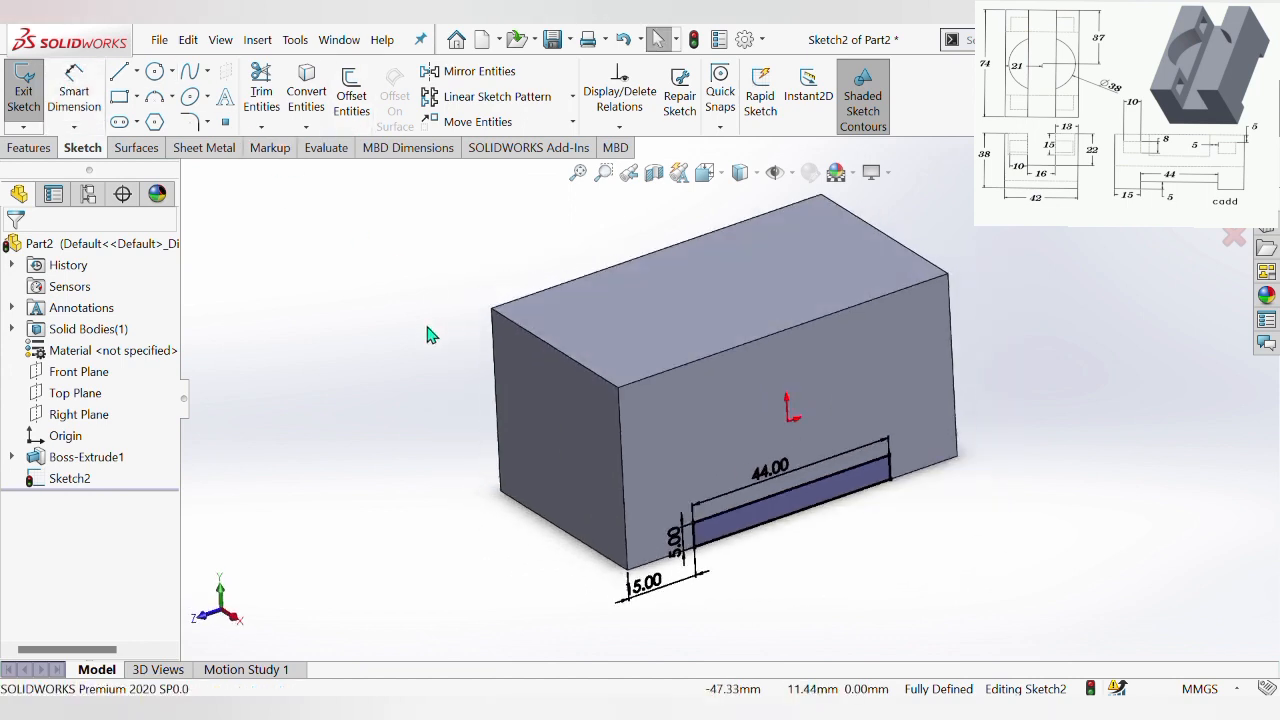
Cut the 44 by 5 mm rectangle through the block's bottom with a blind Extruded Cut 62 mm deep
left_click(26, 148)
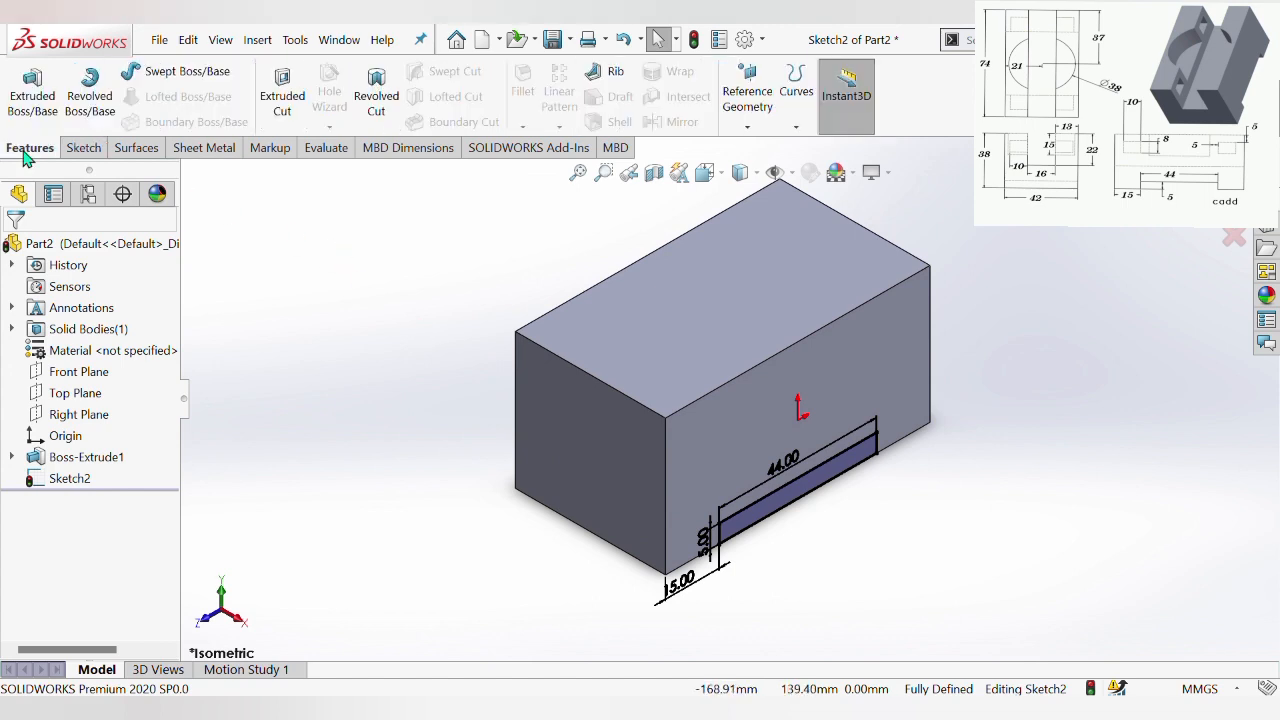
left_click(284, 100)
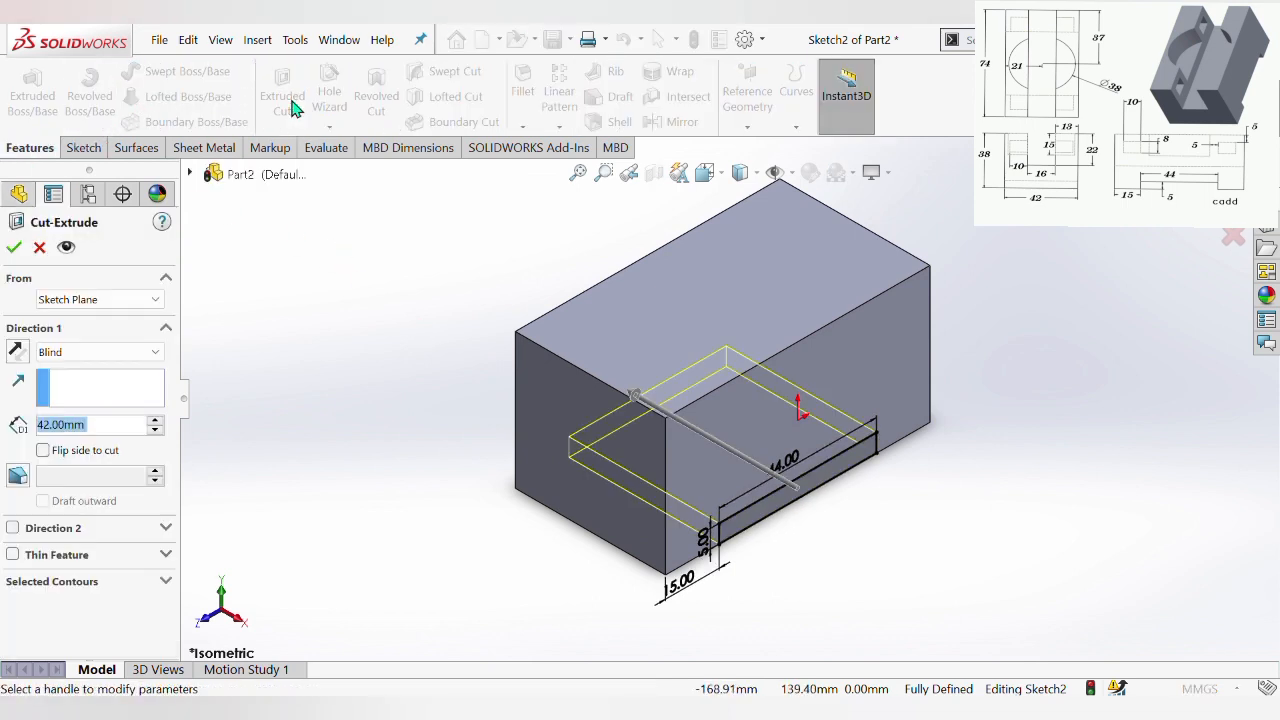
left_click(156, 419)
left_click(156, 419)
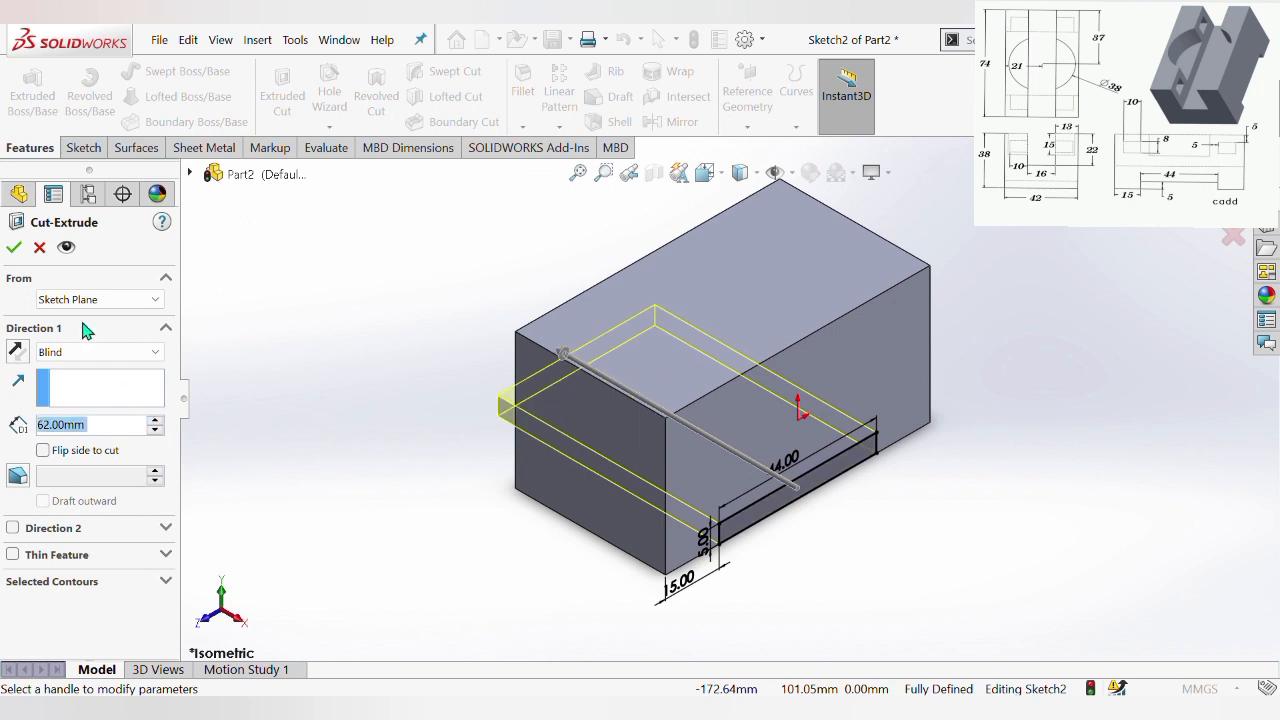
left_click(14, 248)
scroll(878, 456, "up", 3)
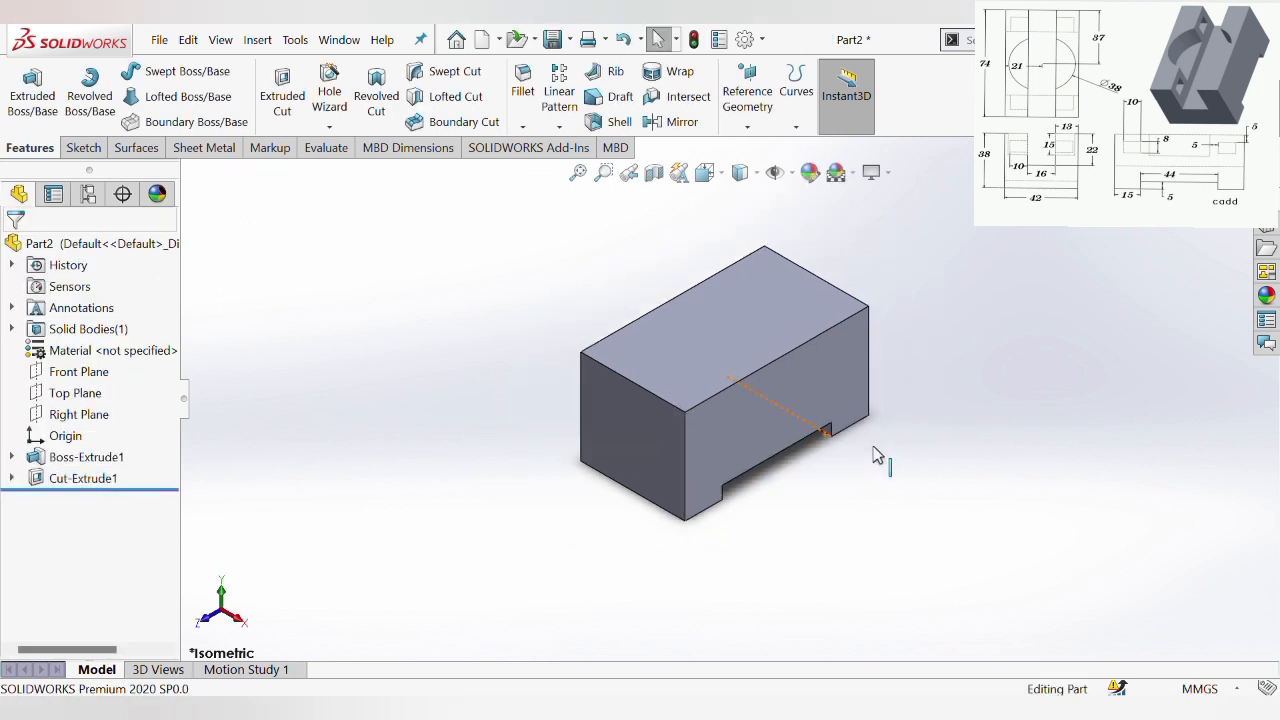
scroll(875, 452, "down", 2)
scroll(740, 360, "down", 2)
scroll(742, 386, "down", 1)
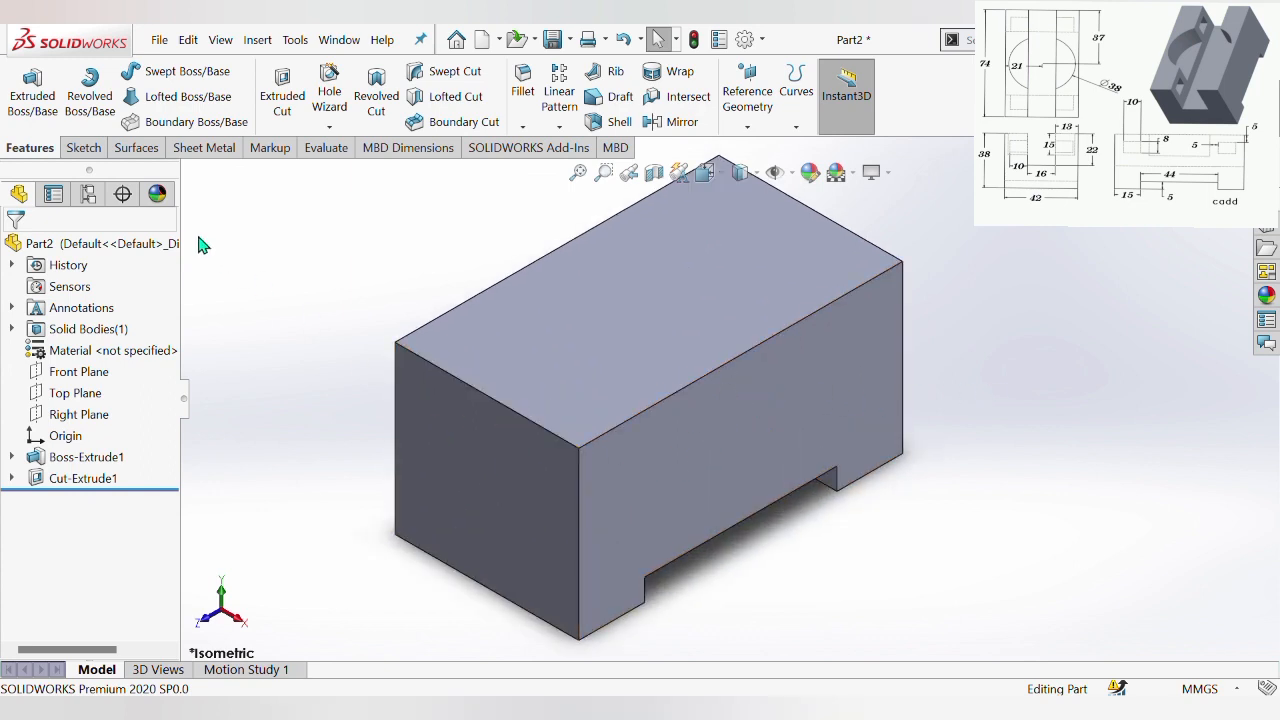
On the block's front end face, sketch a corner rectangle about 14.5 mm wide hanging down from the top edge
left_click(83, 147)
left_click(24, 95)
left_click(449, 443)
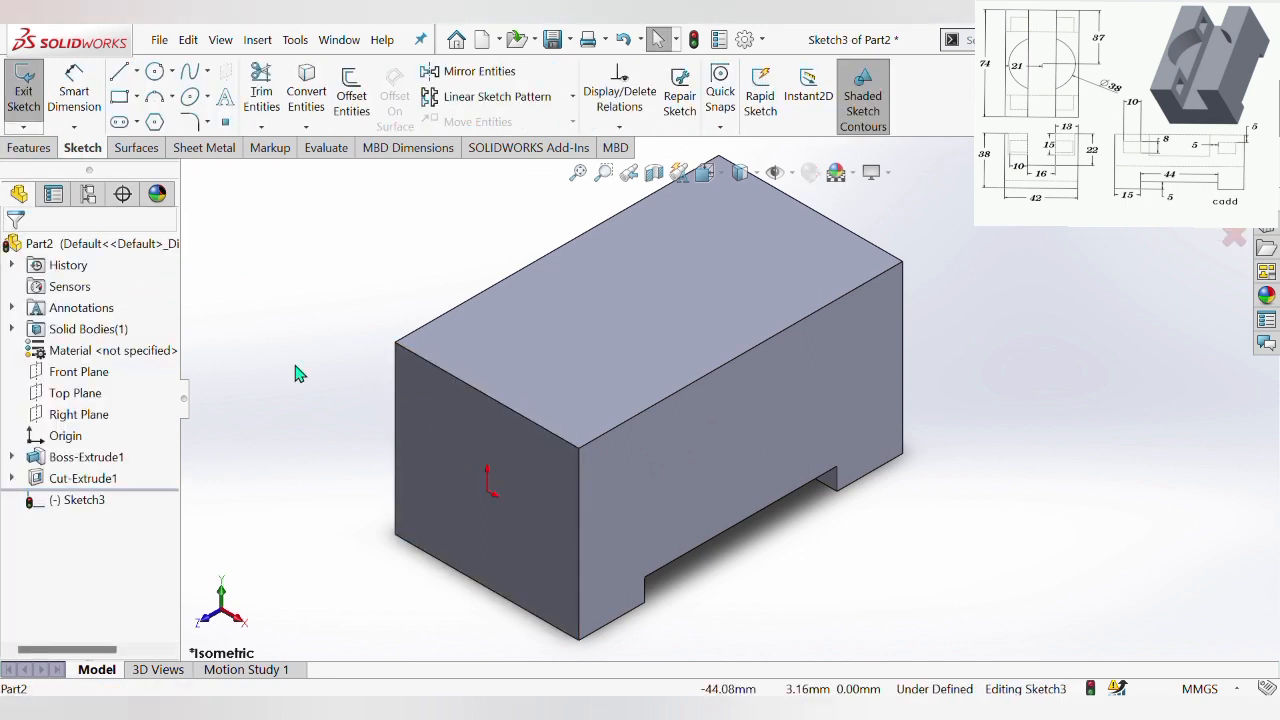
key("ctrl+8")
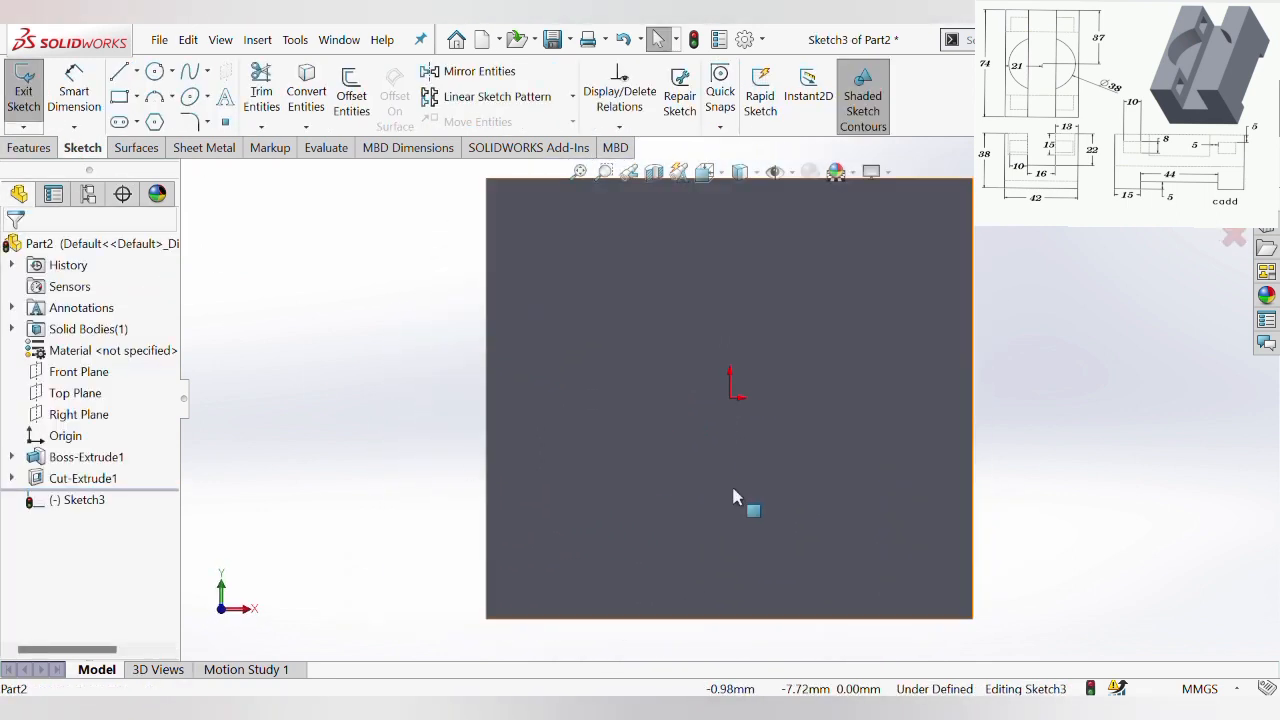
scroll(729, 402, "up", 2)
scroll(750, 240, "down", 2)
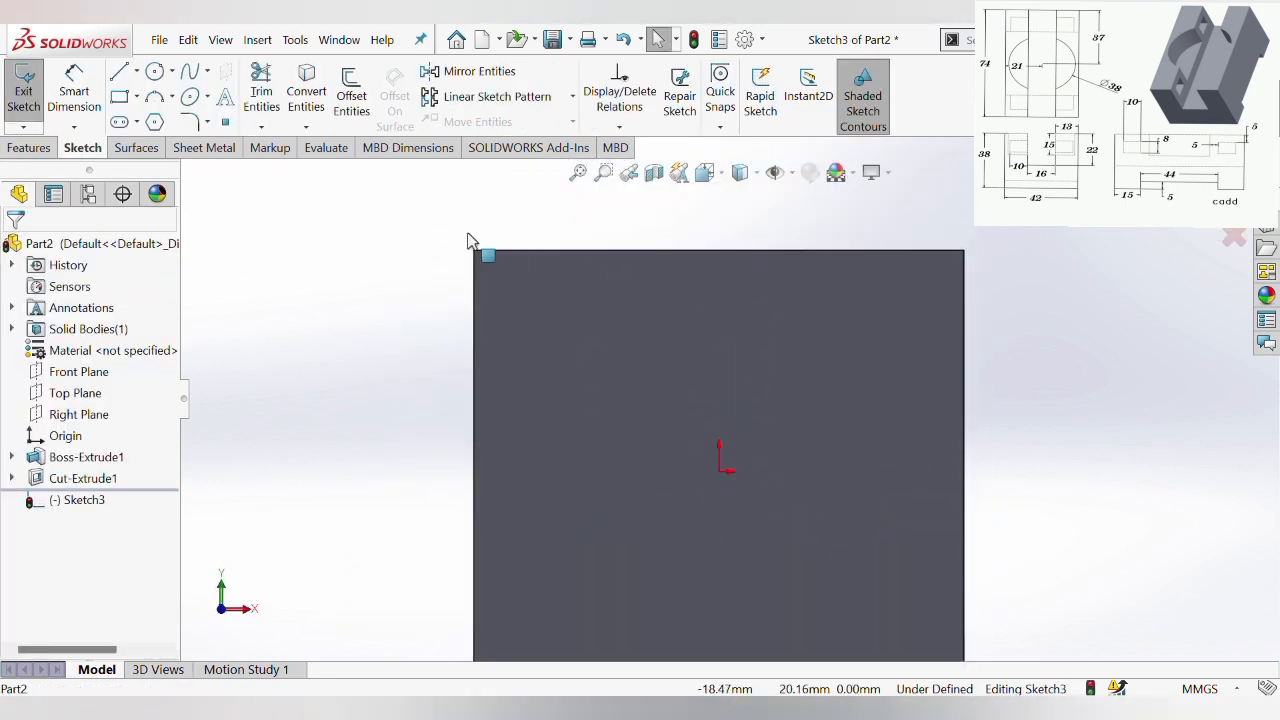
left_click(122, 97)
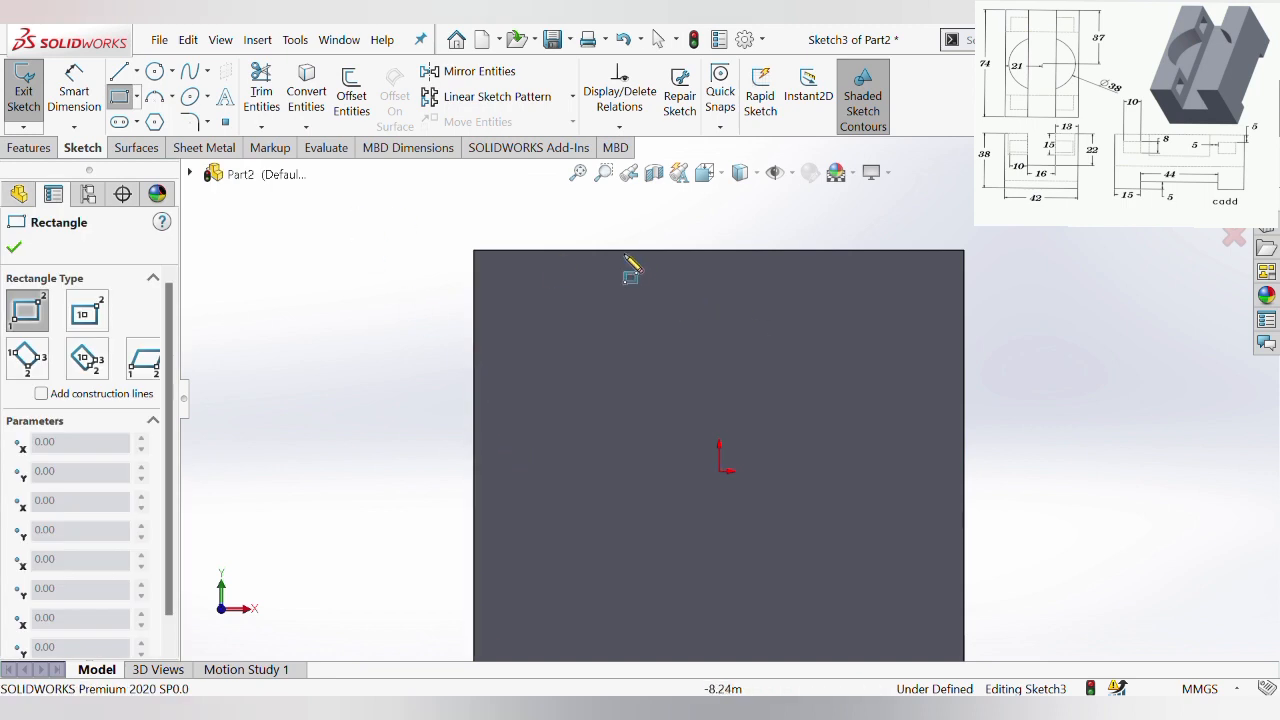
left_click_drag(619, 251, 789, 405)
key("Escape")
Dimension the end-face rectangle's width at 16 mm
left_click(76, 100)
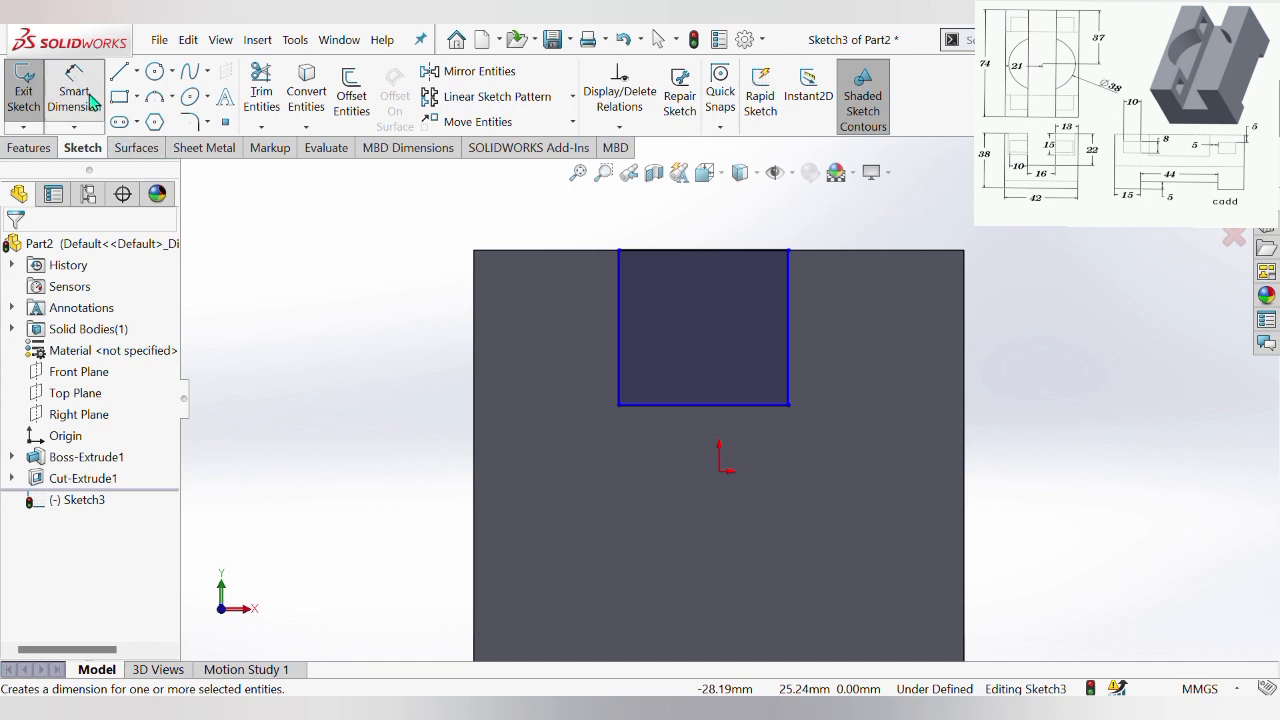
left_click(80, 104)
left_click(662, 405)
left_click(660, 447)
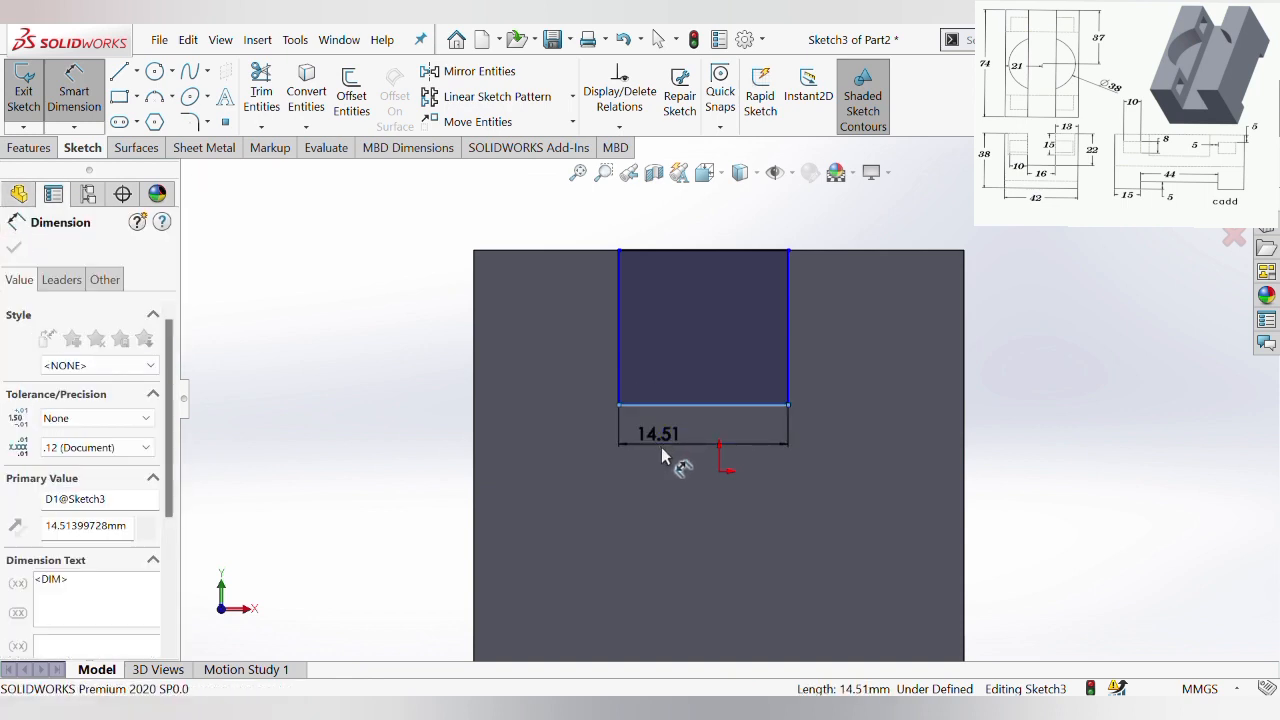
type("16")
key("Return")
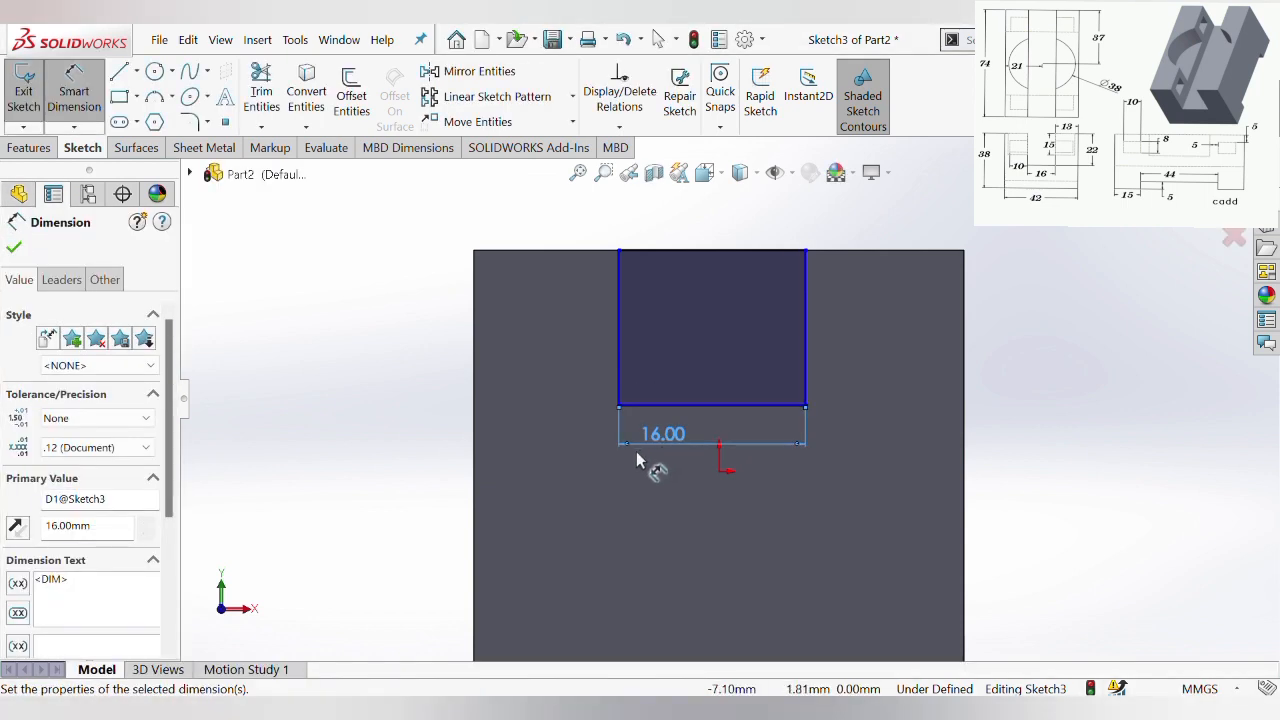
Dimension the end-face rectangle's height at 22 mm
left_click(618, 334)
left_click(598, 344)
type("22")
key("Return")
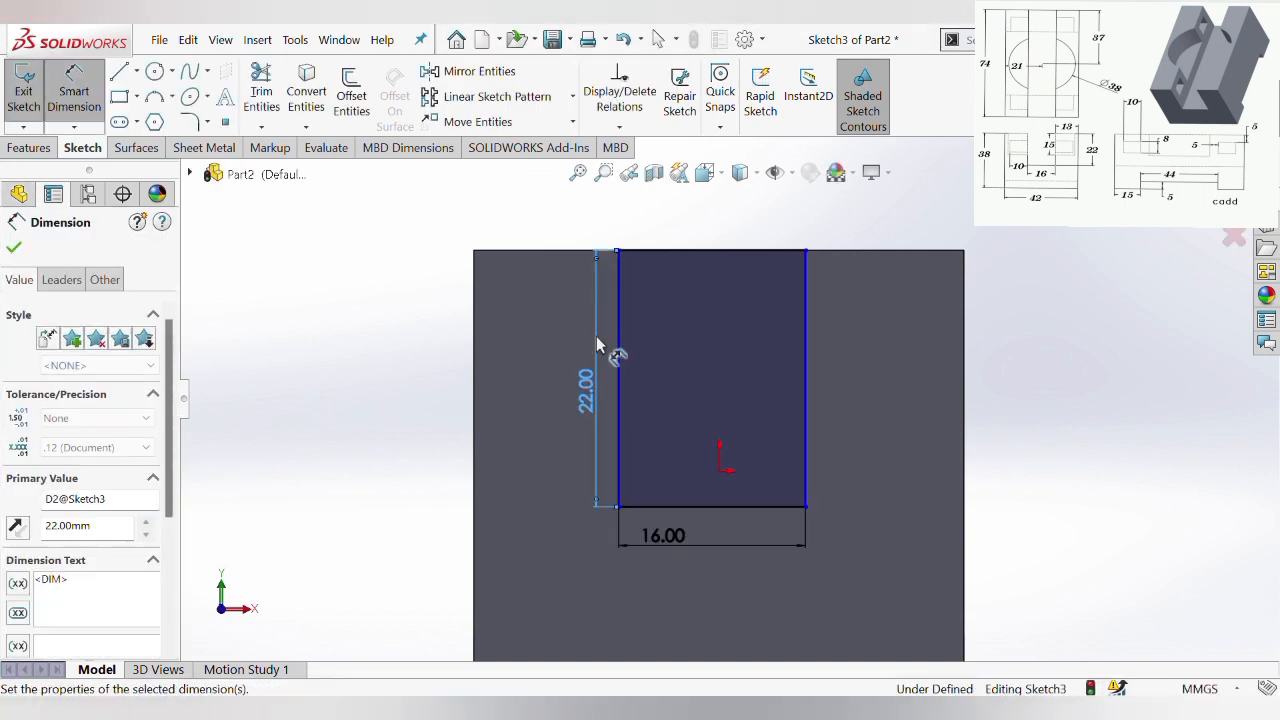
left_click(343, 351)
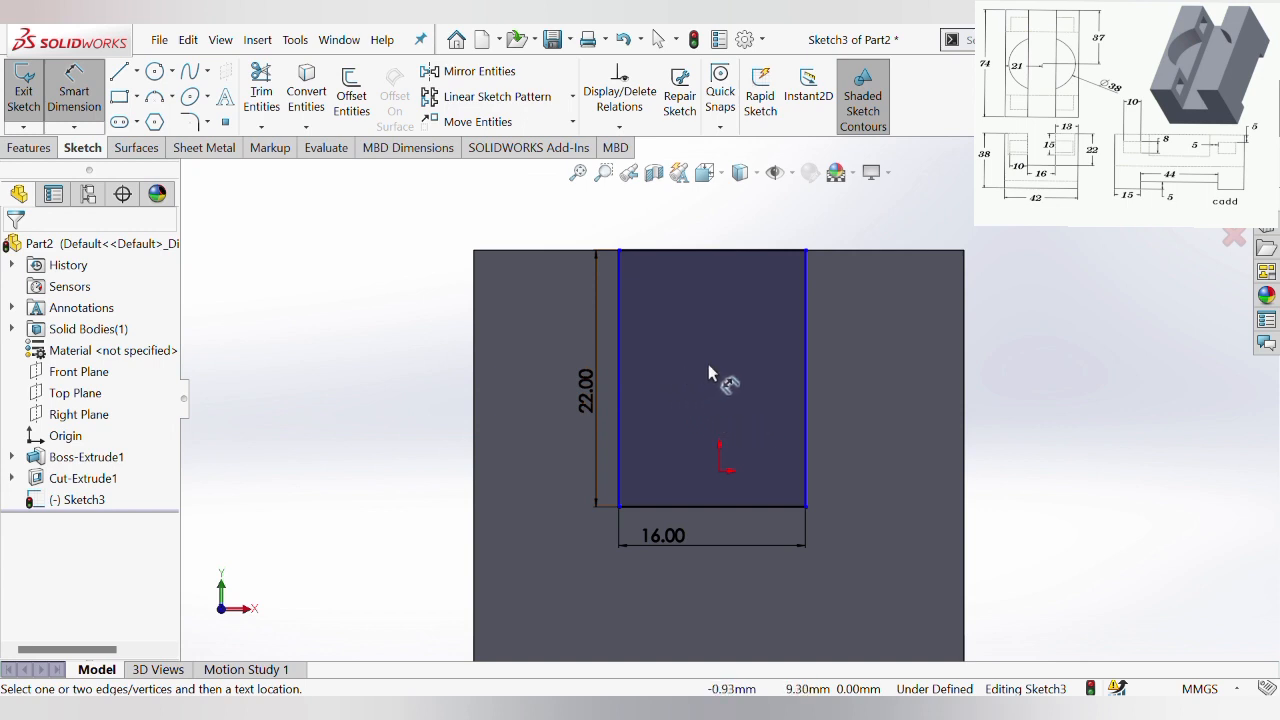
Dimension the rectangle's upper right corner 13 mm from the end face's upper right corner
left_click(807, 252)
left_click(966, 258)
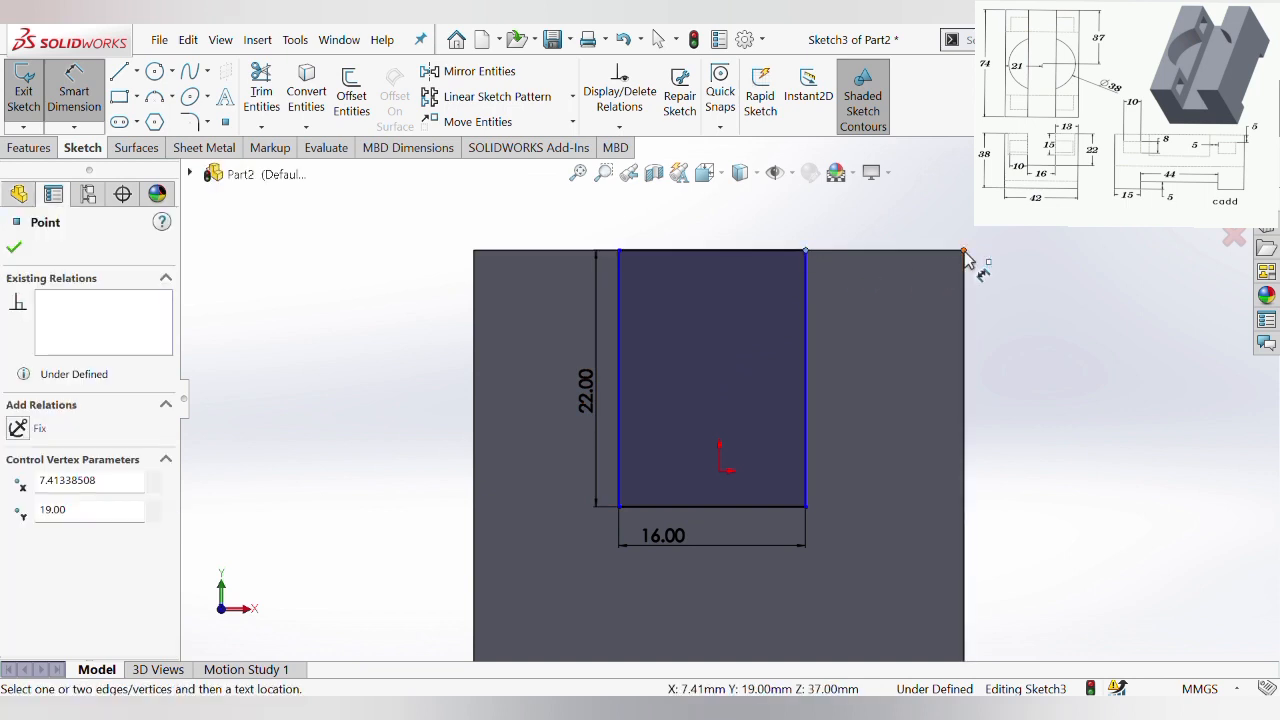
left_click(927, 240)
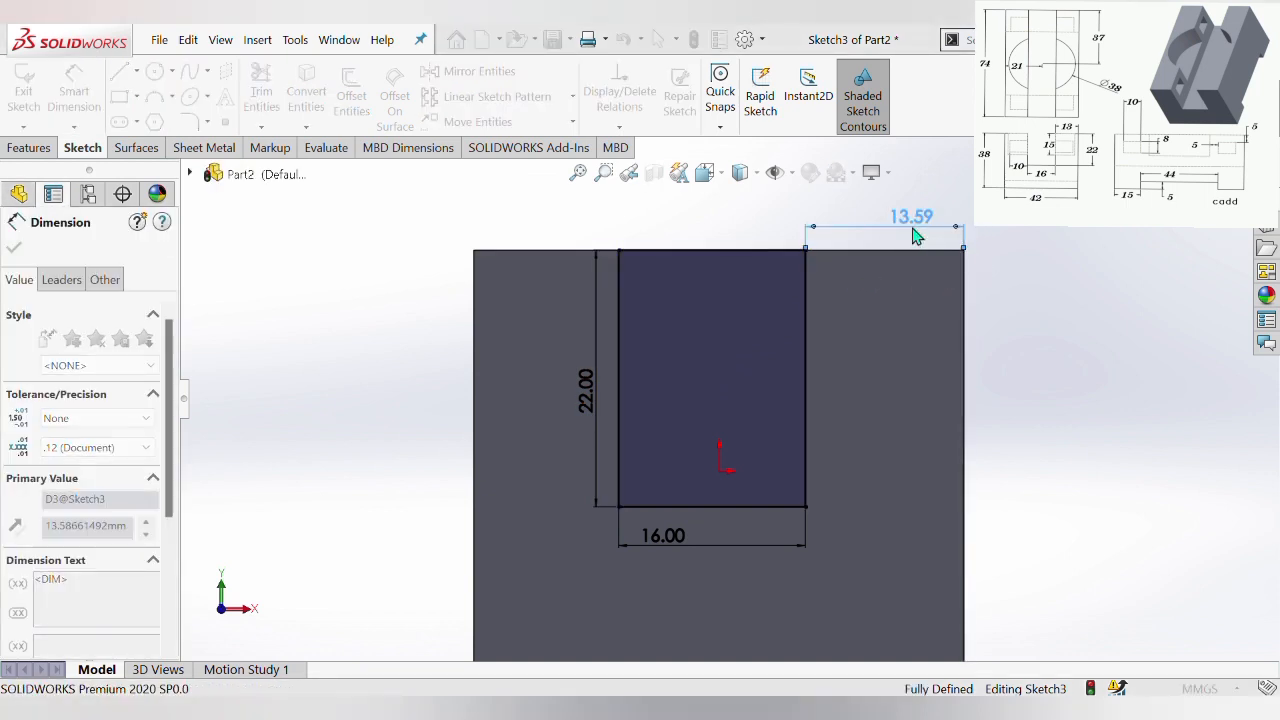
type("13")
key("Return")
left_click(1060, 405)
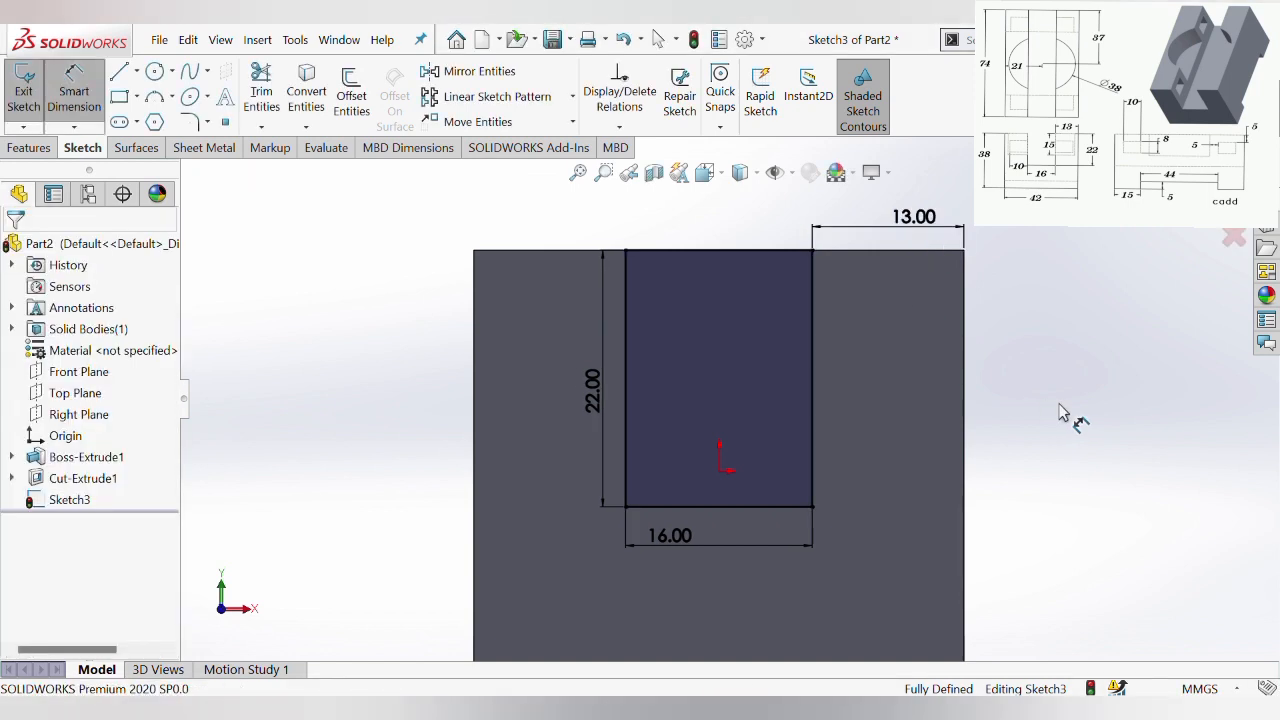
Cut the 16 by 22 mm rectangle lengthwise through the block with a blind Extruded Cut 92 mm deep
scroll(958, 455, "down", 2)
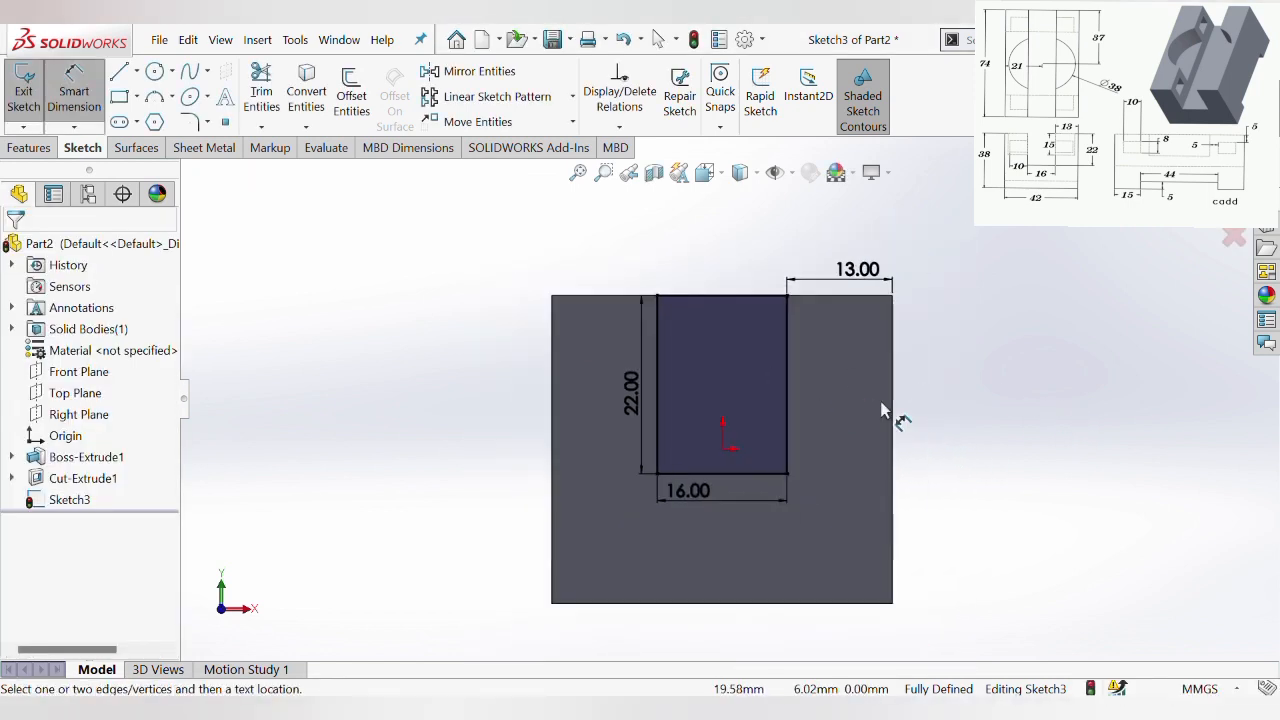
key("ctrl+7")
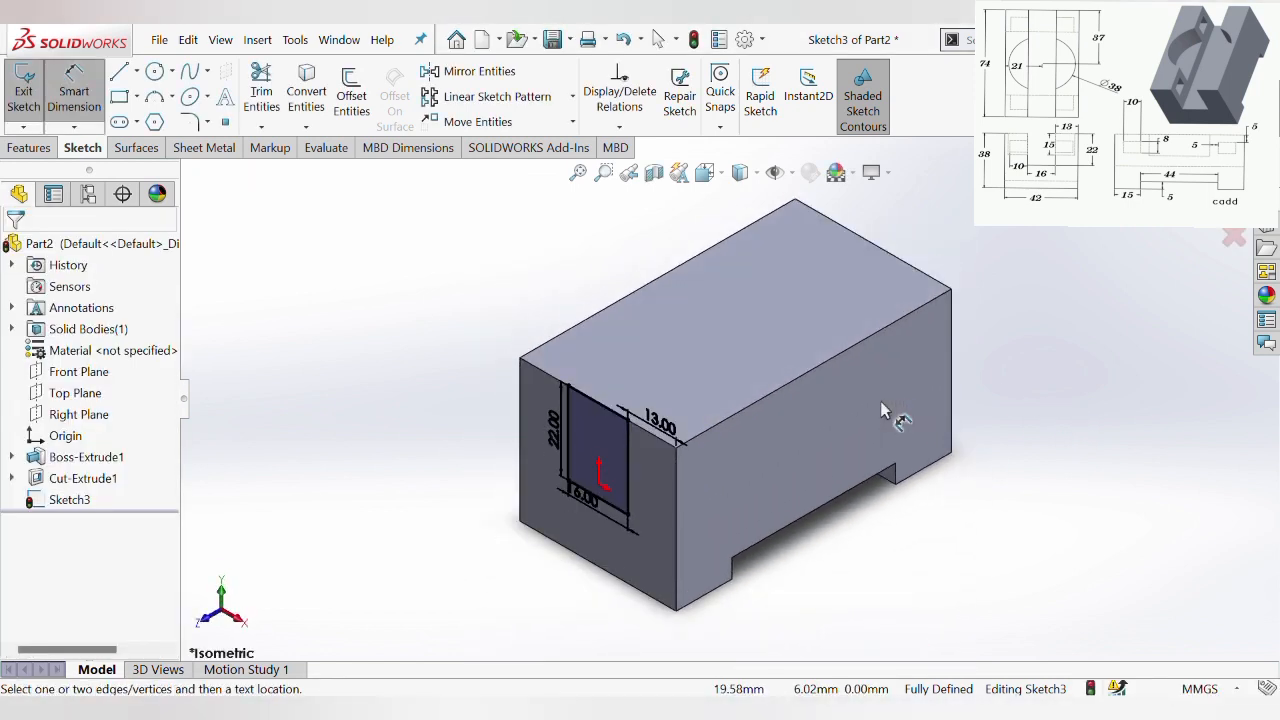
left_click(28, 148)
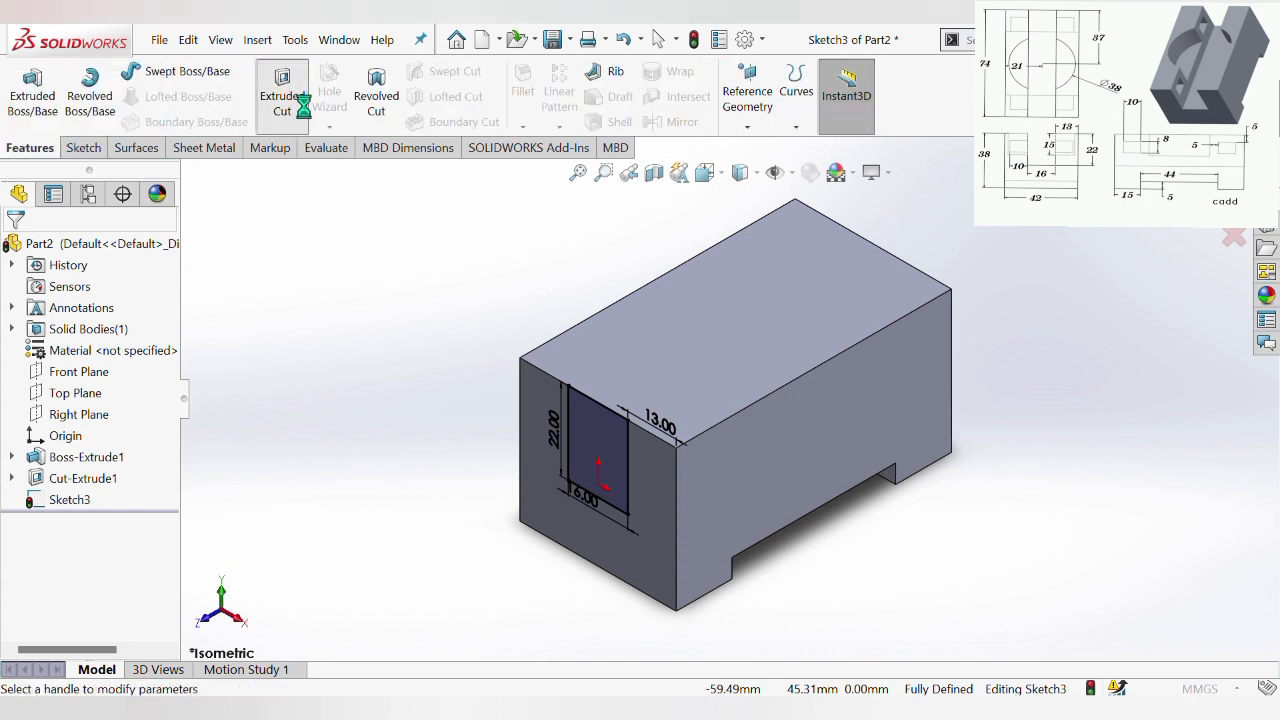
left_click(288, 102)
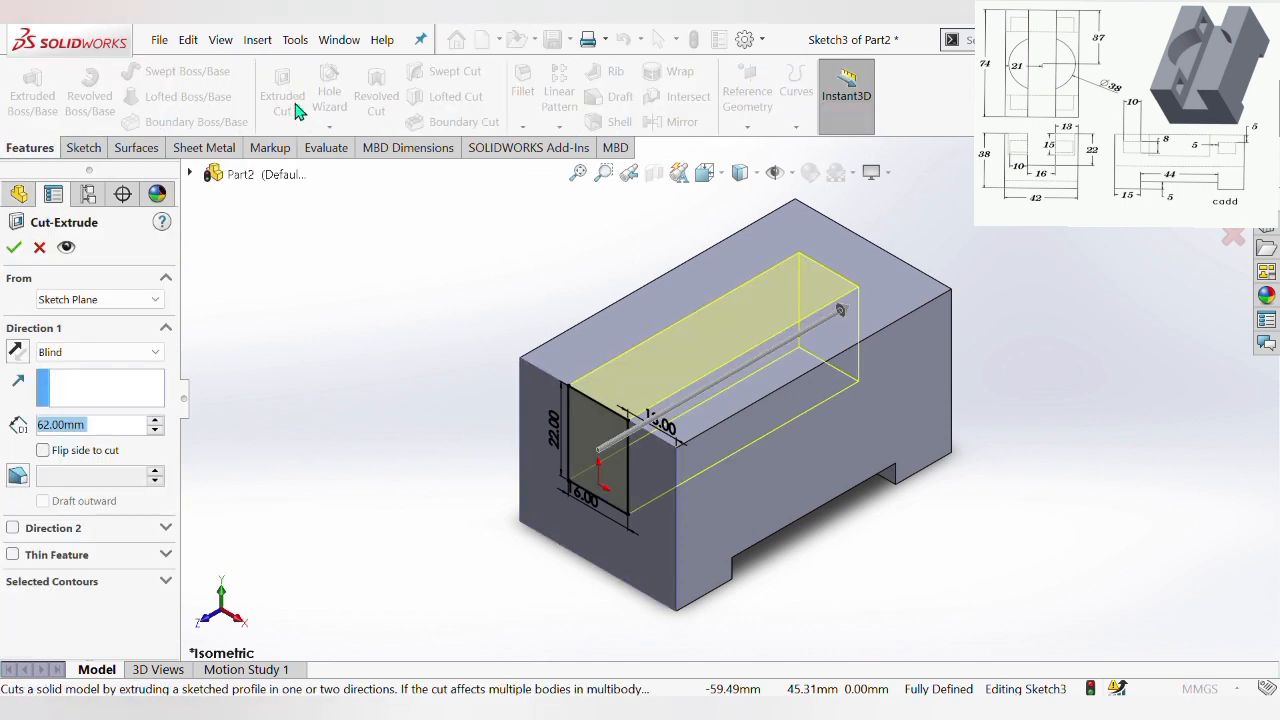
left_click(157, 421)
left_click(157, 421)
left_click(157, 421)
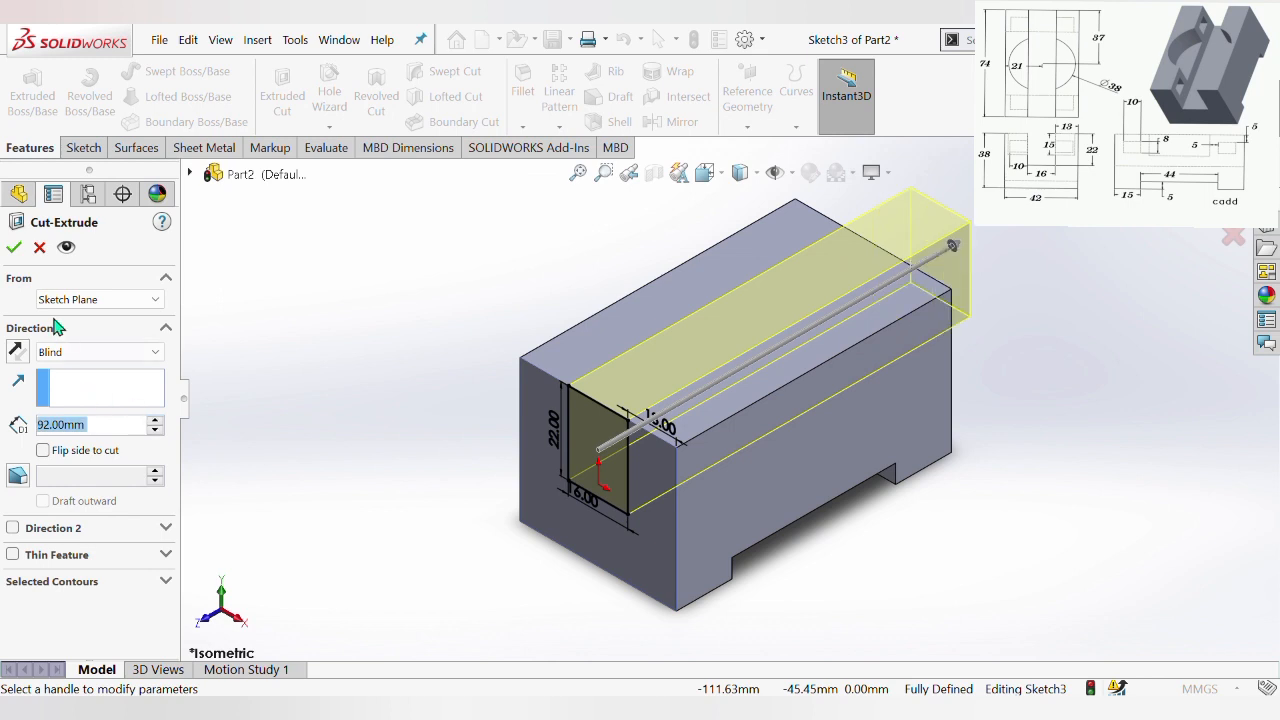
left_click(12, 250)
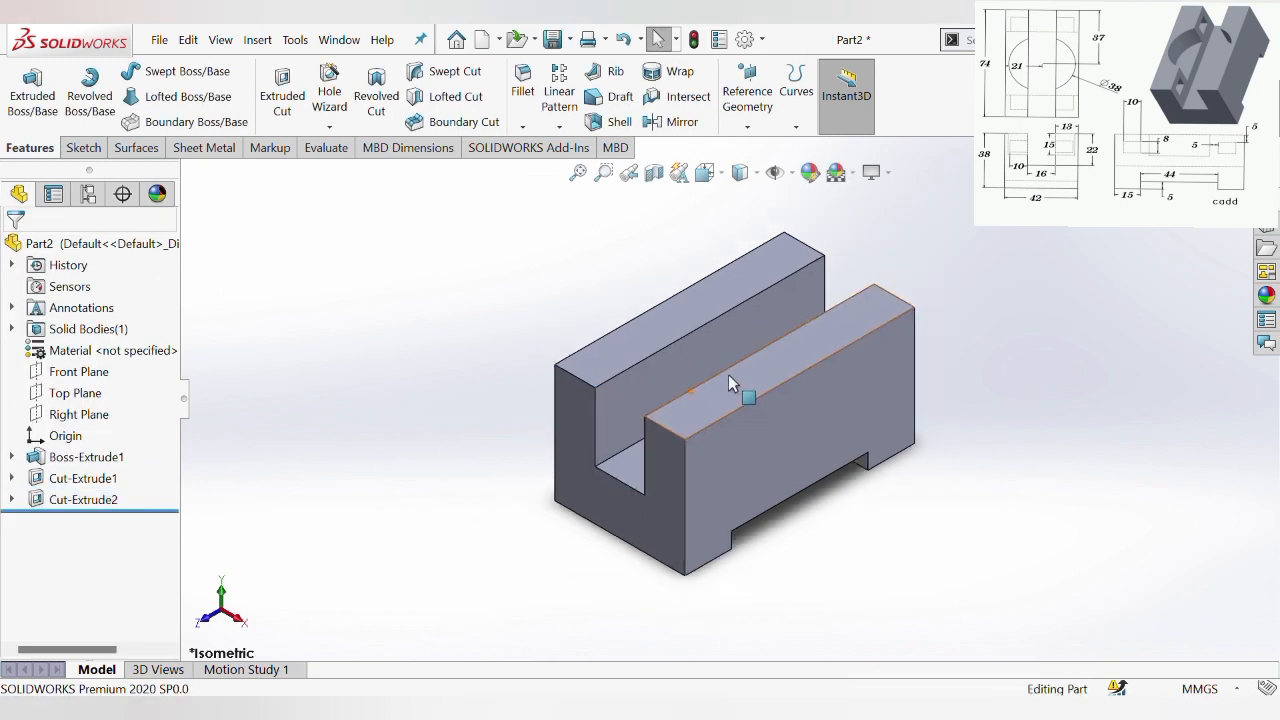
On the top face of the slotted block, sketch a circle about 30 mm in diameter centred on the origin
scroll(420, 245, "down", 2)
left_click(83, 147)
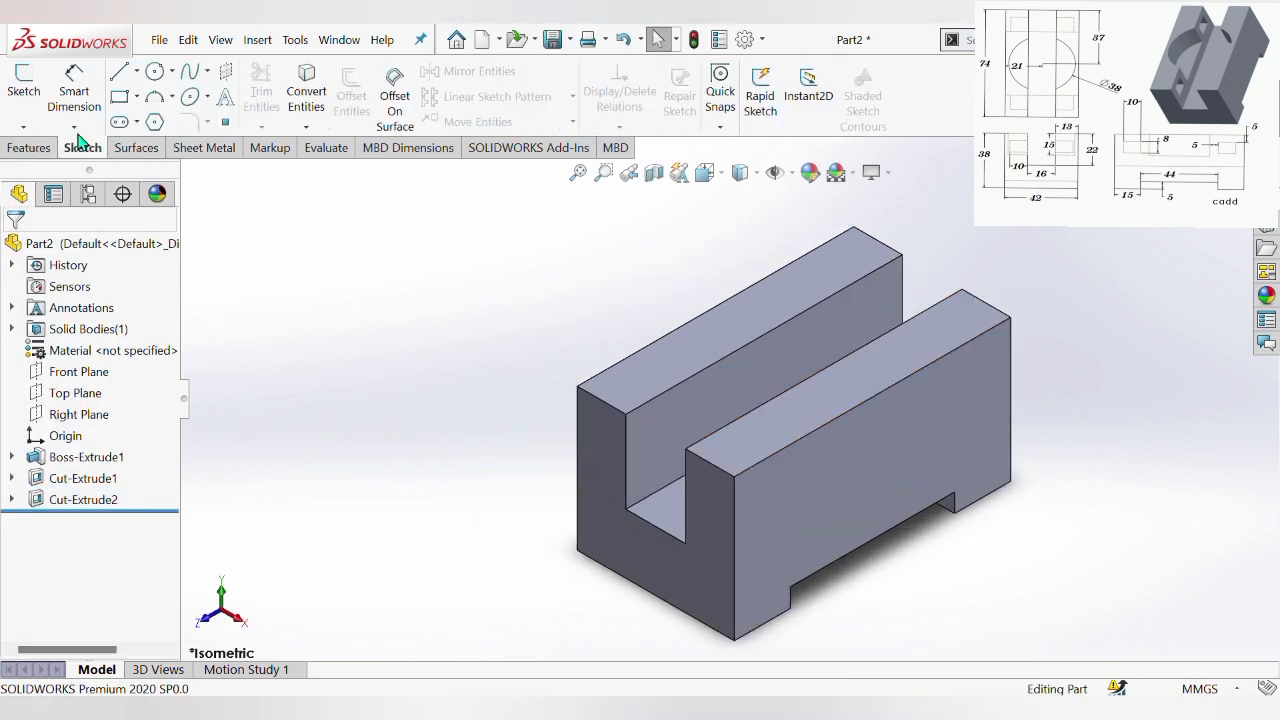
left_click(24, 82)
left_click(746, 331)
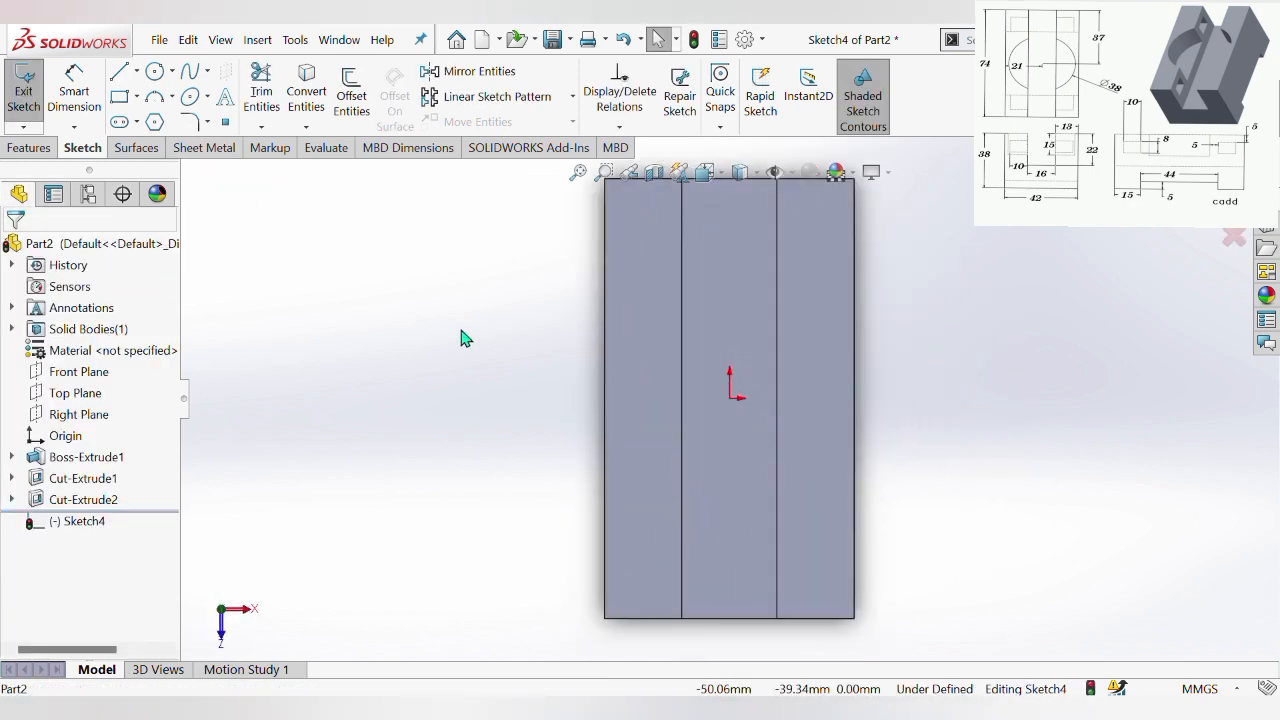
left_click(162, 76)
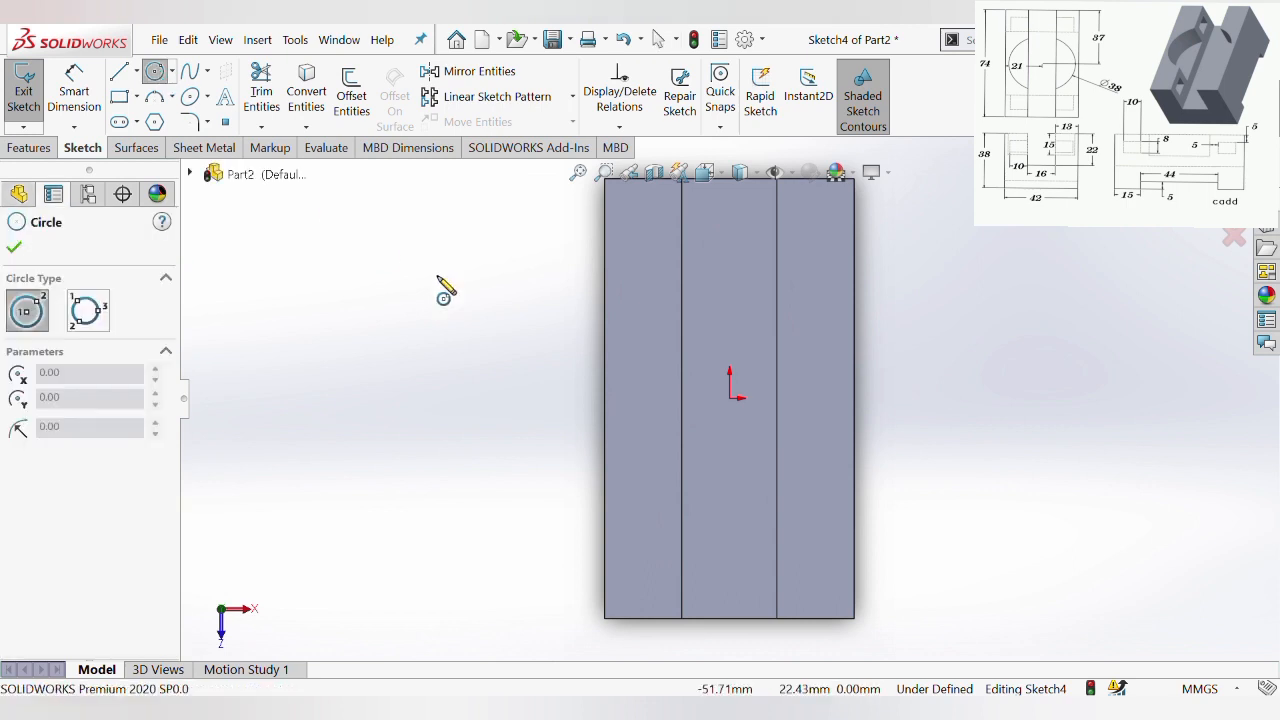
left_click(730, 398)
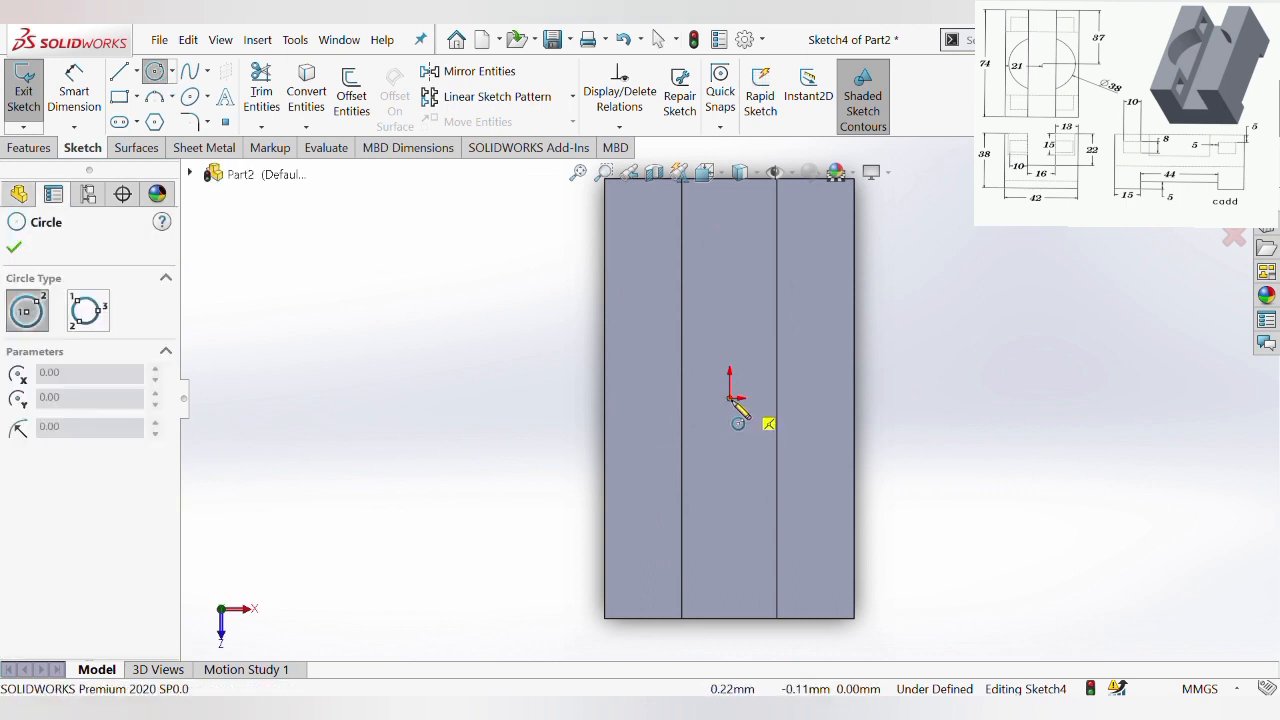
left_click(807, 445)
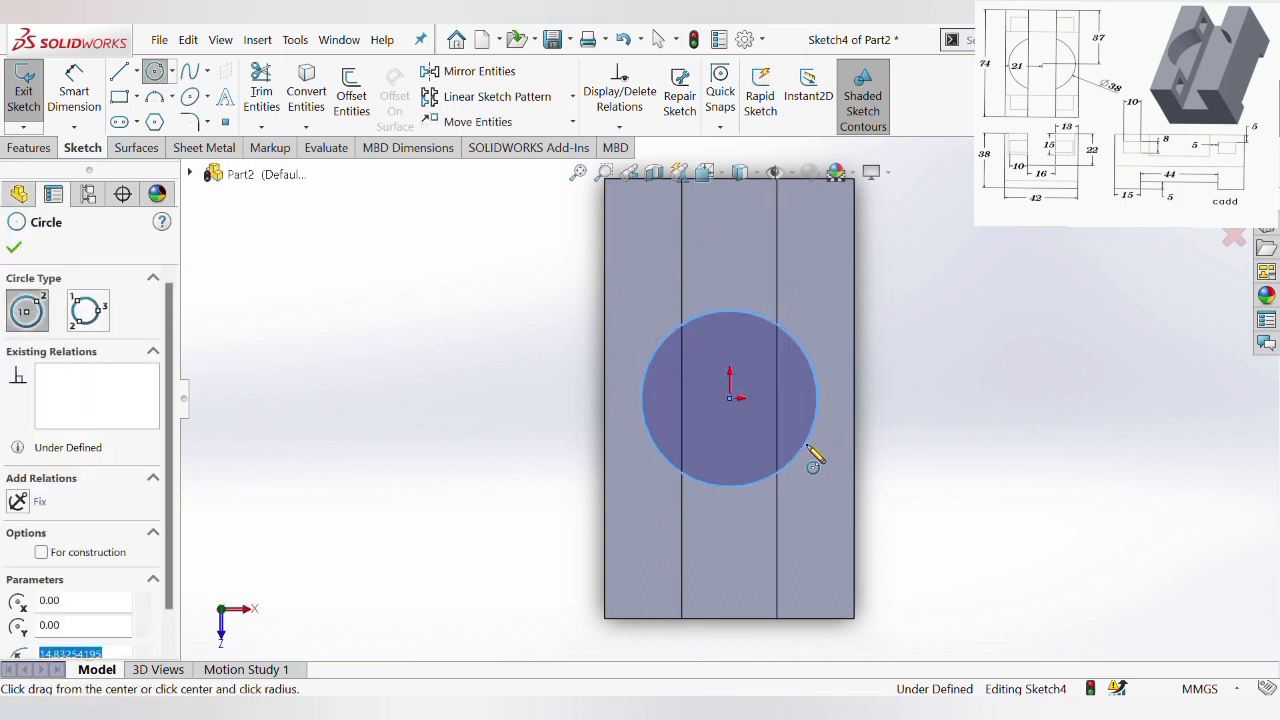
key("Escape")
Dimension the circle's diameter at 38 mm
left_click(80, 105)
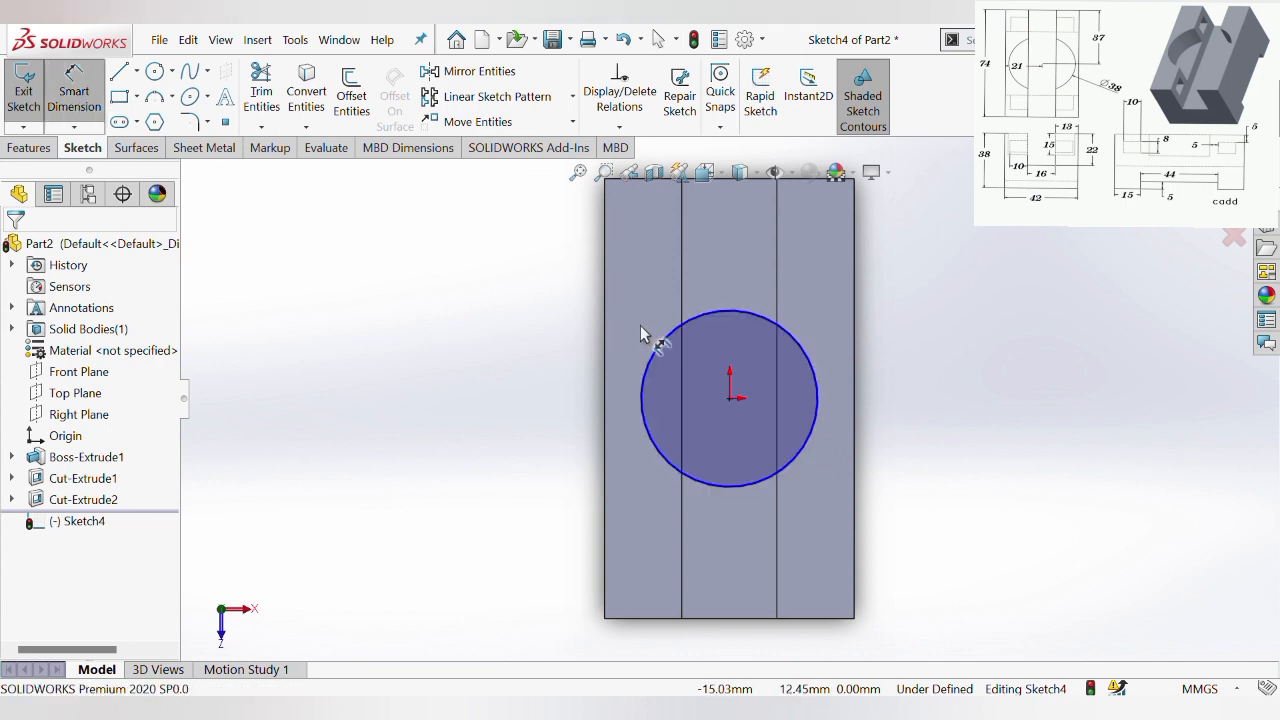
left_click(719, 318)
left_click(1015, 312)
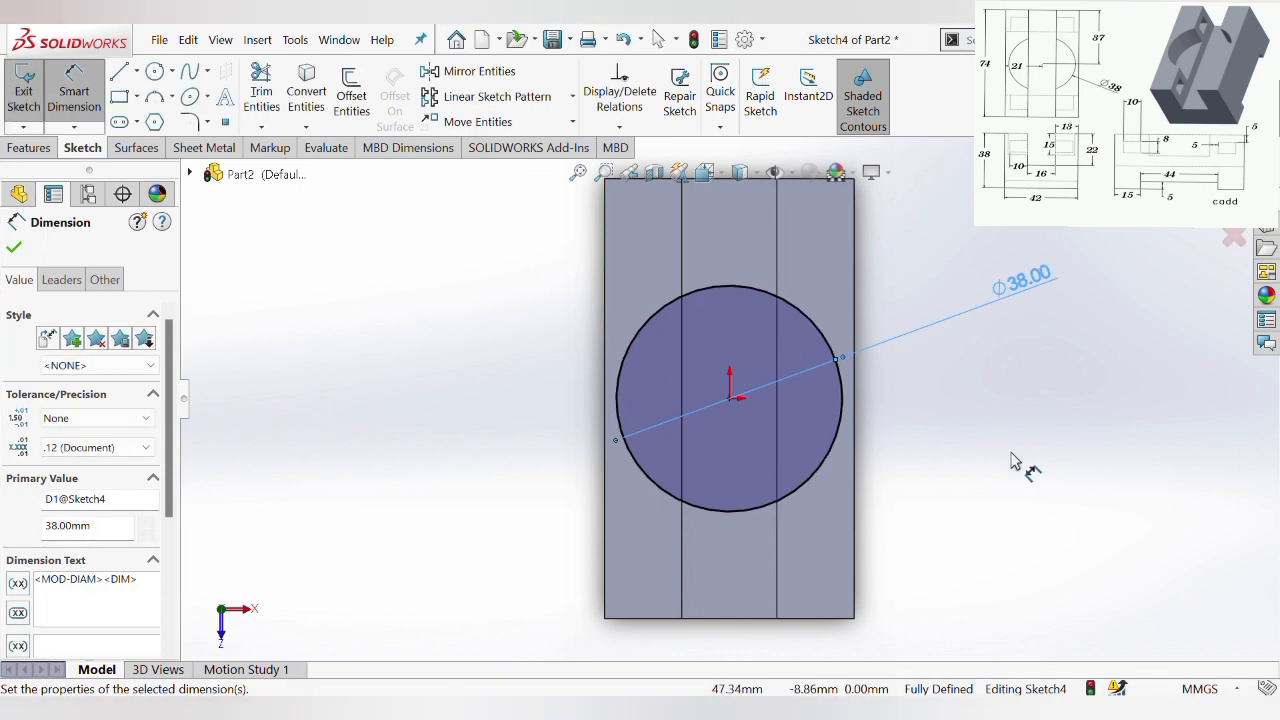
key("Escape")
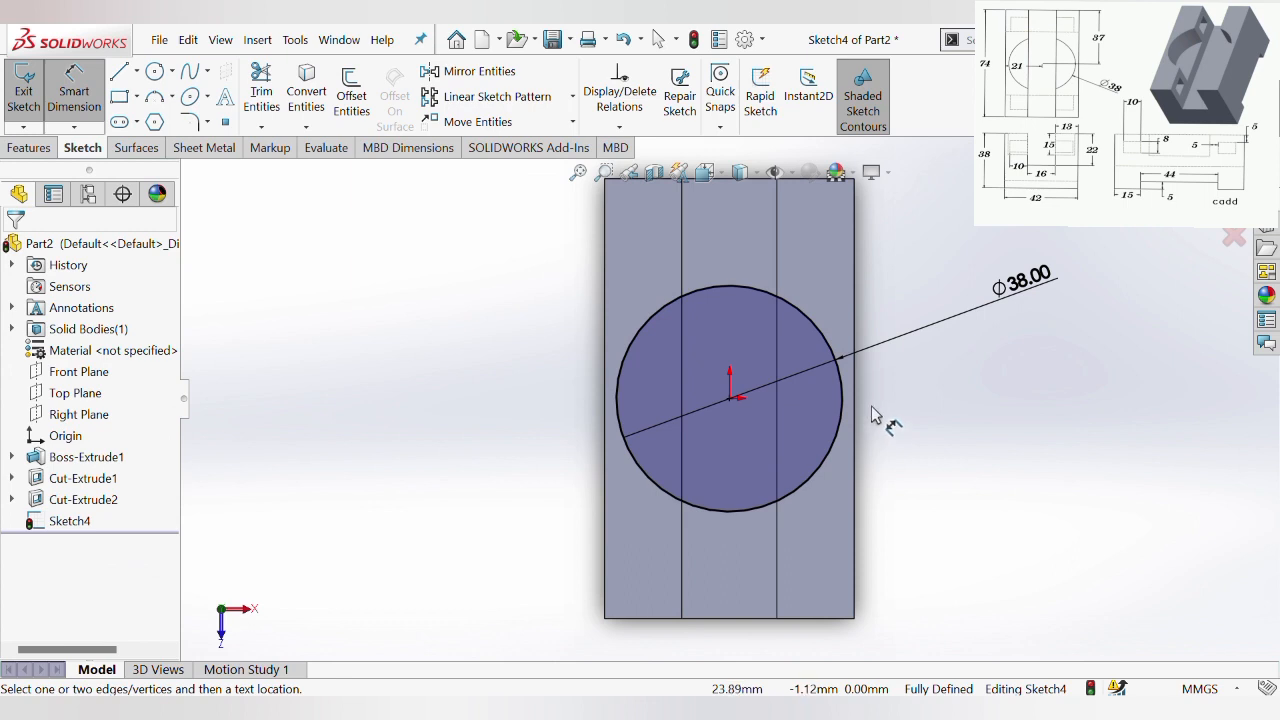
Check the distance from the circle's centre to the block's rear short edge with Smart Dimension, without placing a dimension
left_click(737, 401)
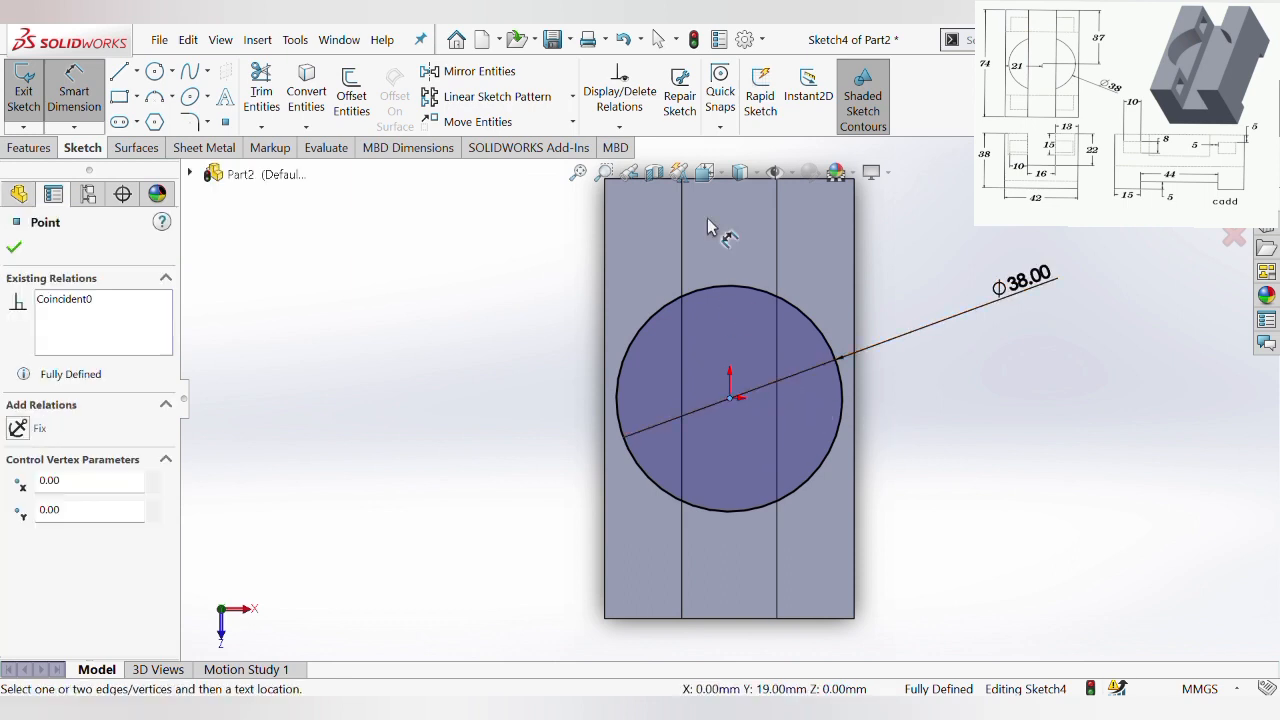
scroll(732, 280, "up", 3)
scroll(731, 241, "down", 3)
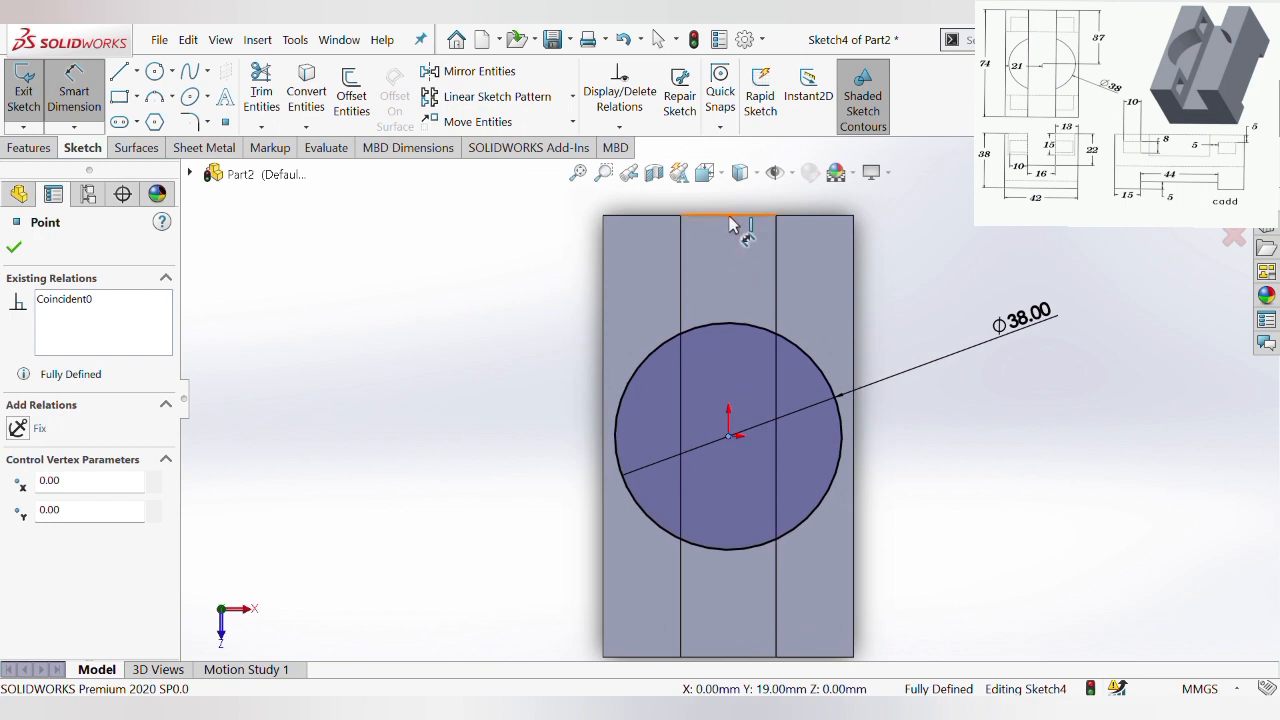
left_click(737, 216)
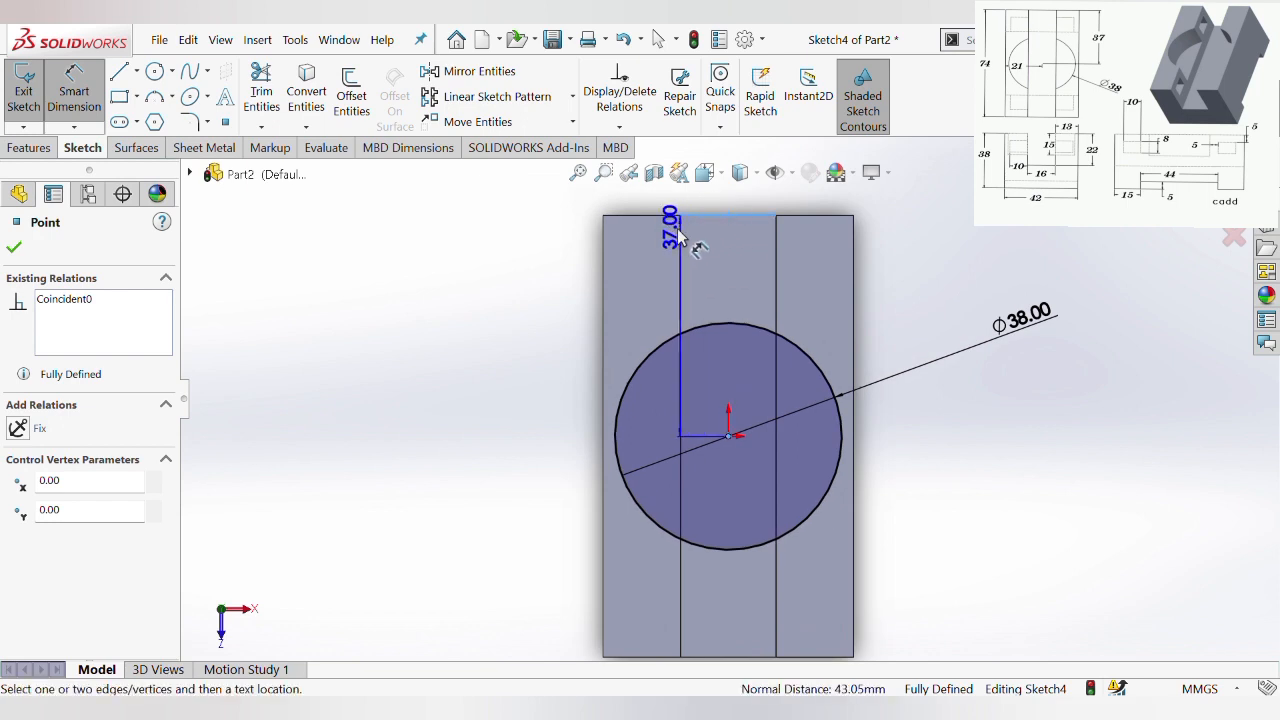
left_click(760, 400)
scroll(754, 409, "up", 1)
scroll(788, 442, "down", 1)
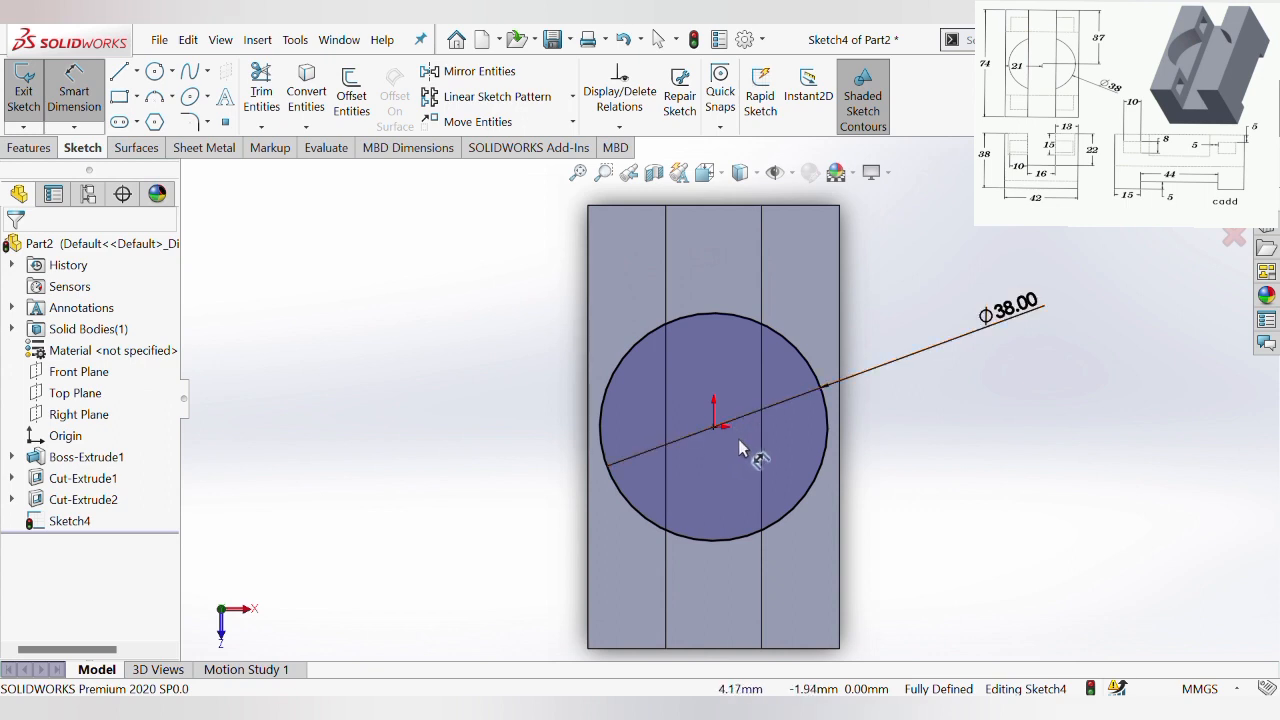
Check the distance from the circle's centre to the block's long side edge with Smart Dimension, without placing a dimension
left_click(714, 427)
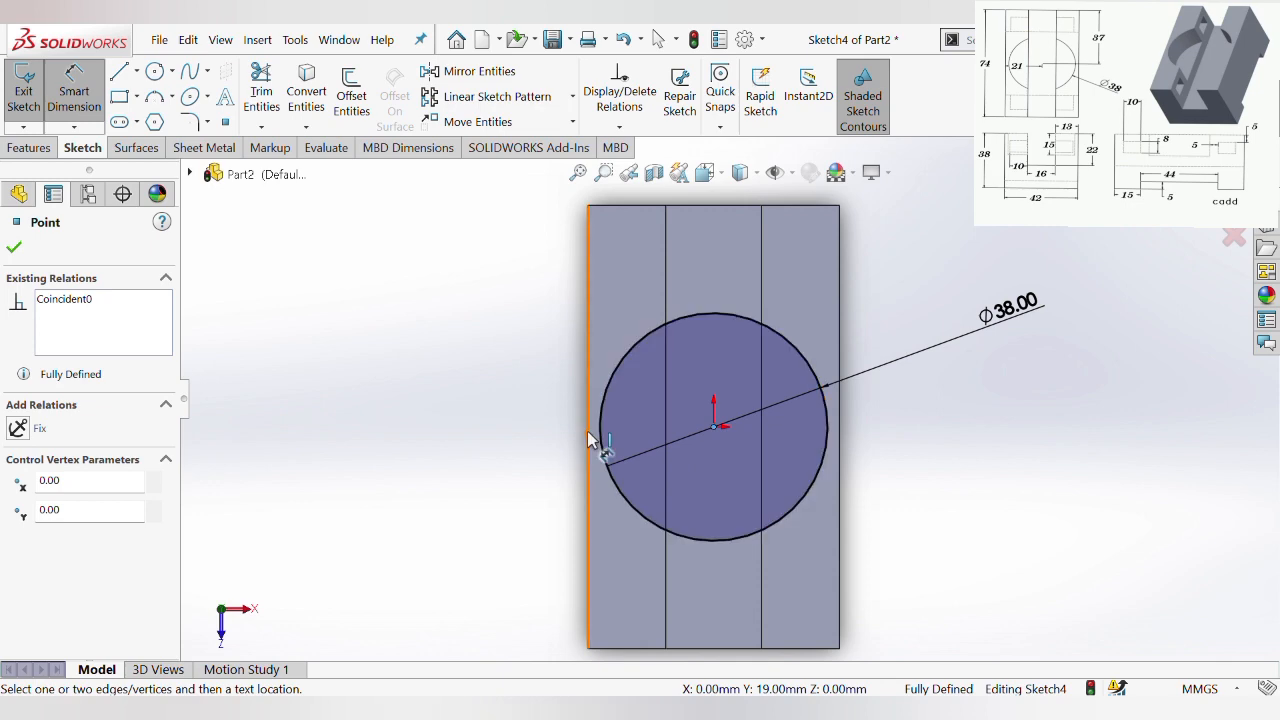
left_click(588, 420)
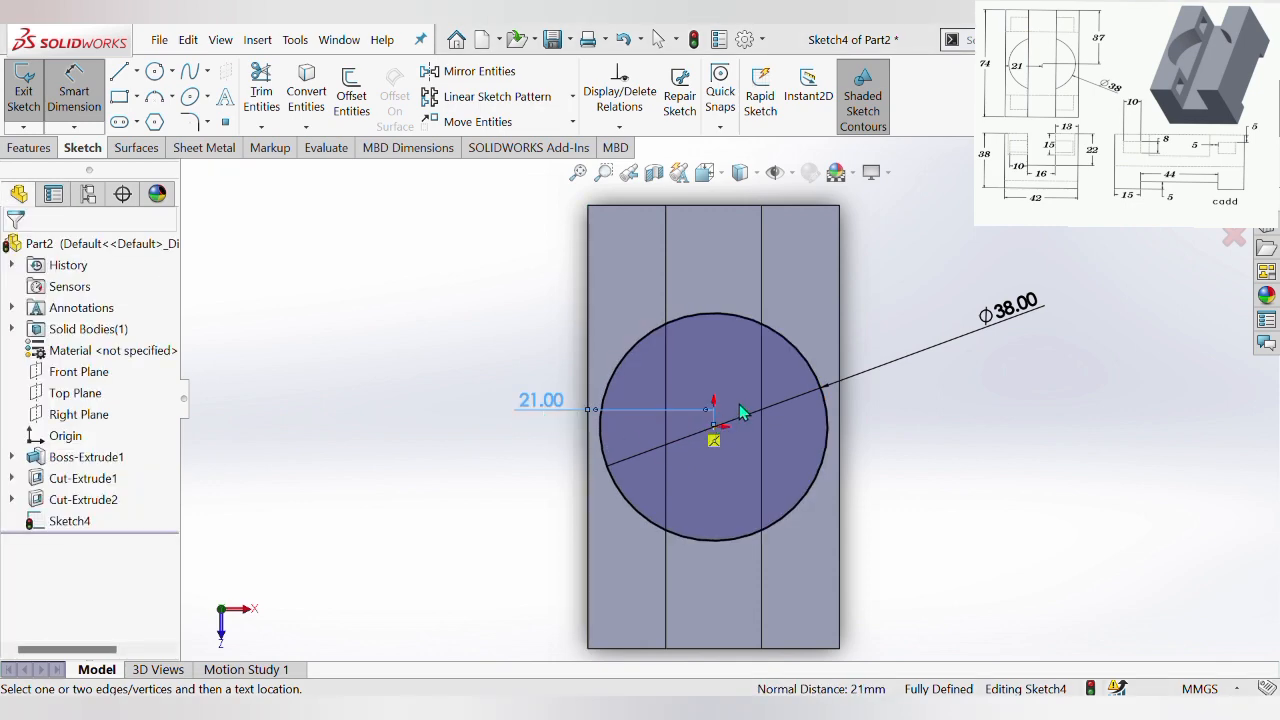
key("Escape")
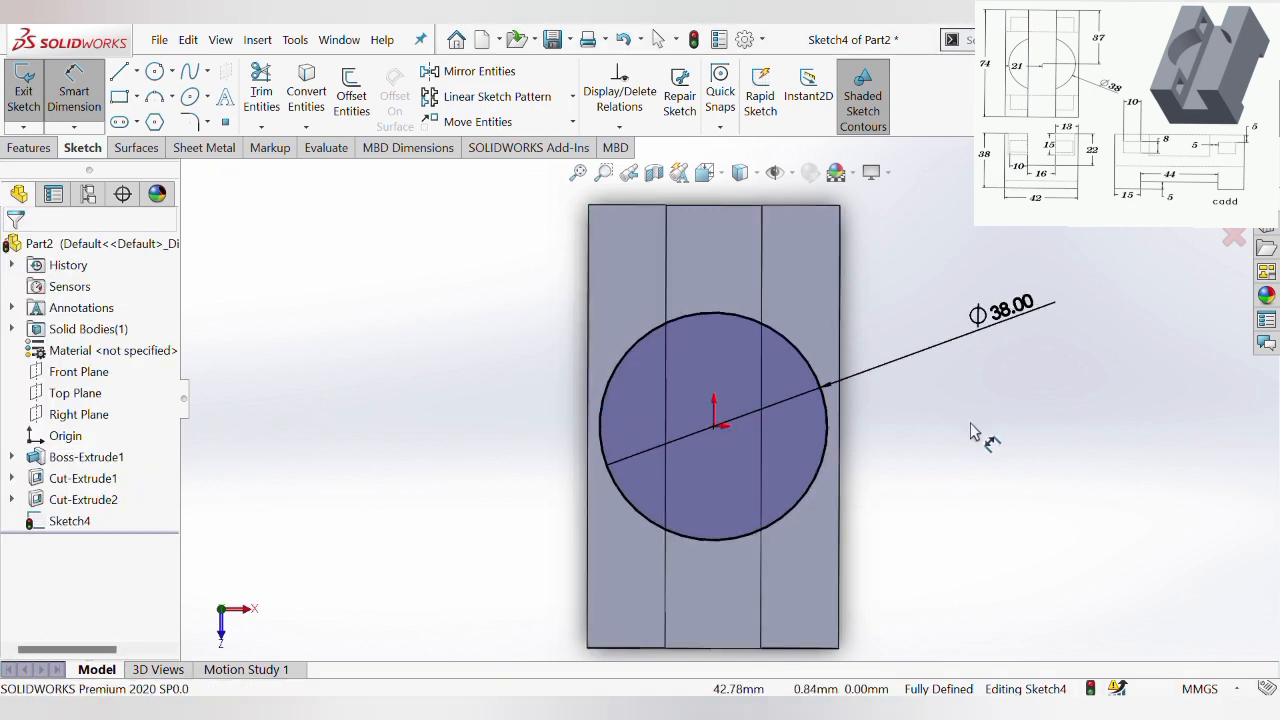
Cut the 38 mm circle into the top of the block with a blind Extruded Cut 15 mm deep
key("ctrl+7")
left_click(14, 147)
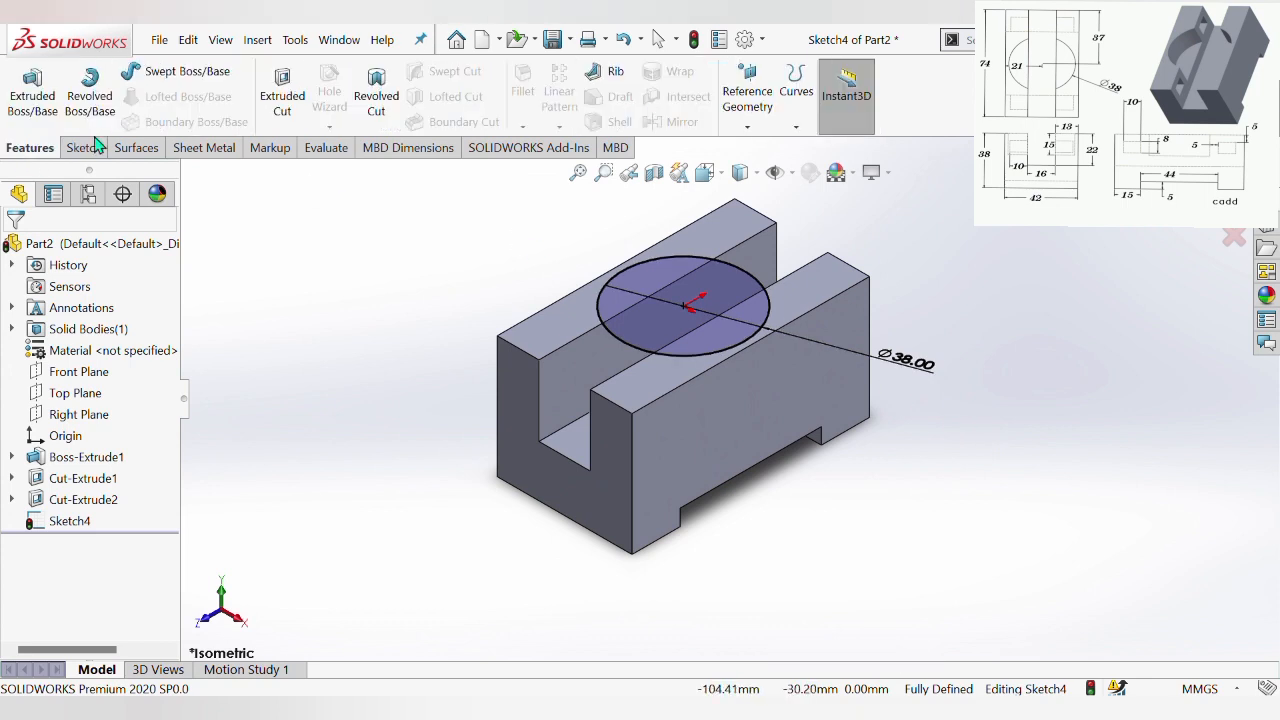
left_click(280, 95)
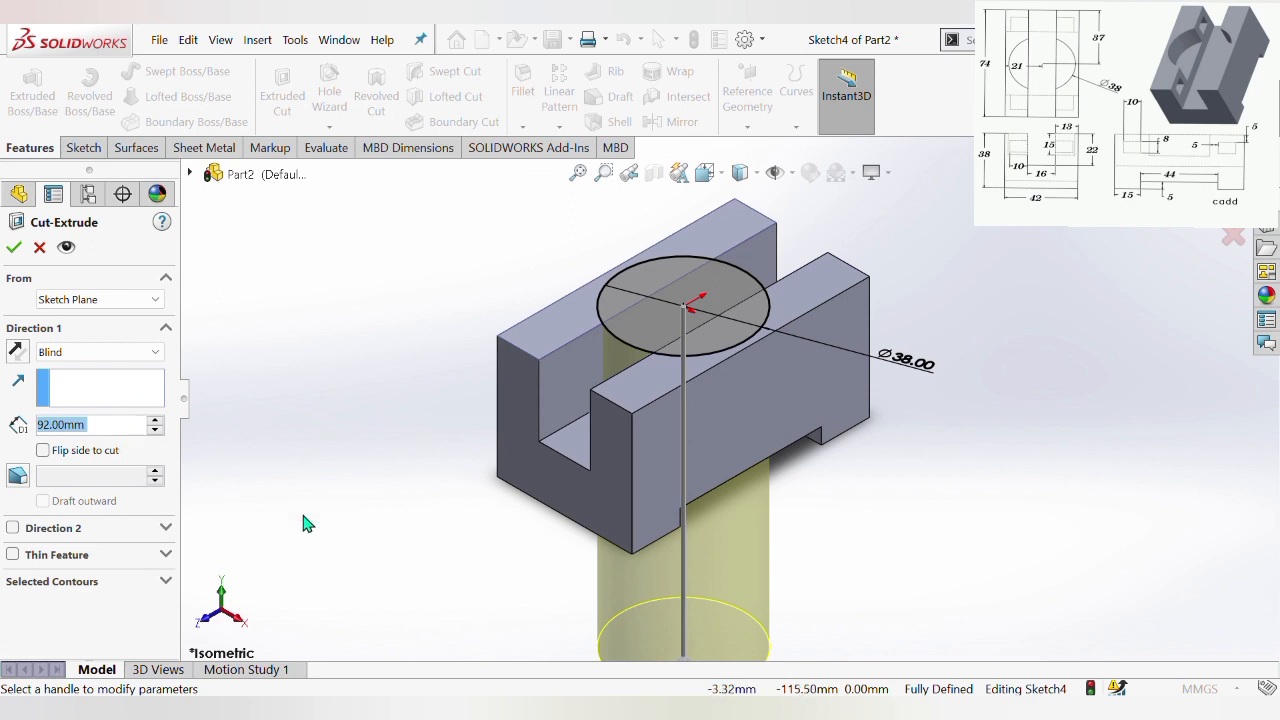
type("15")
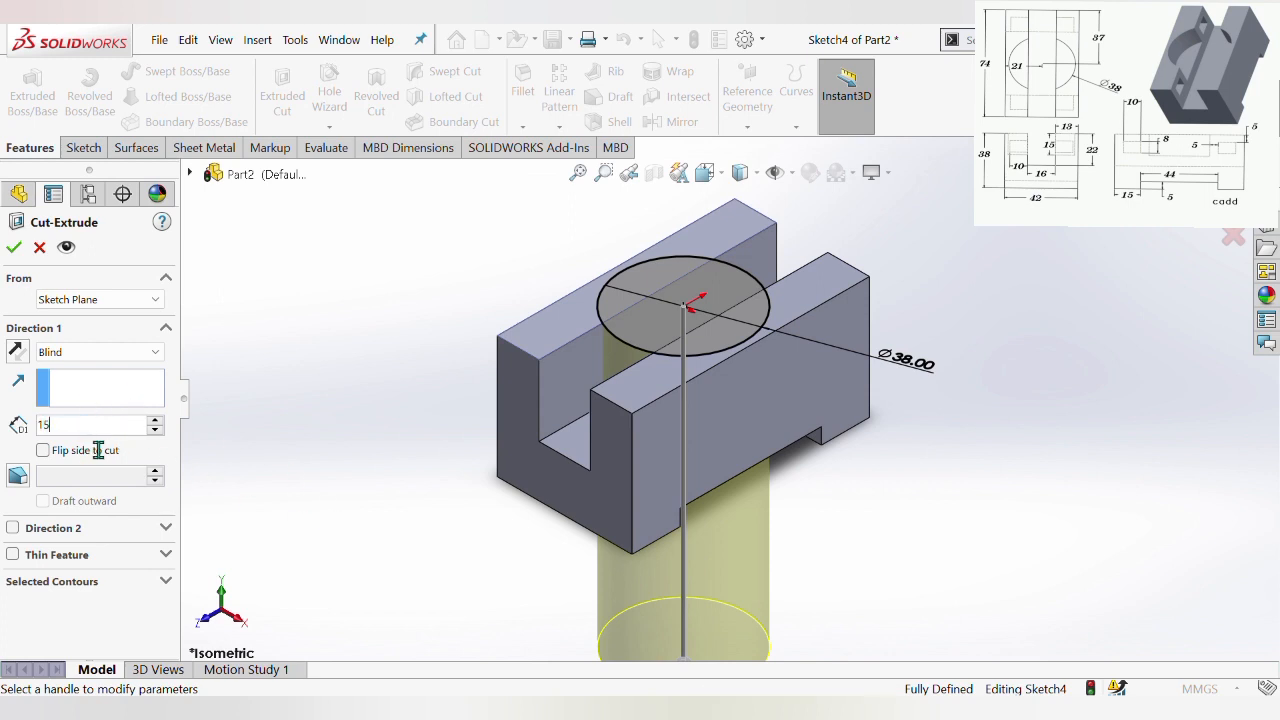
key("Return")
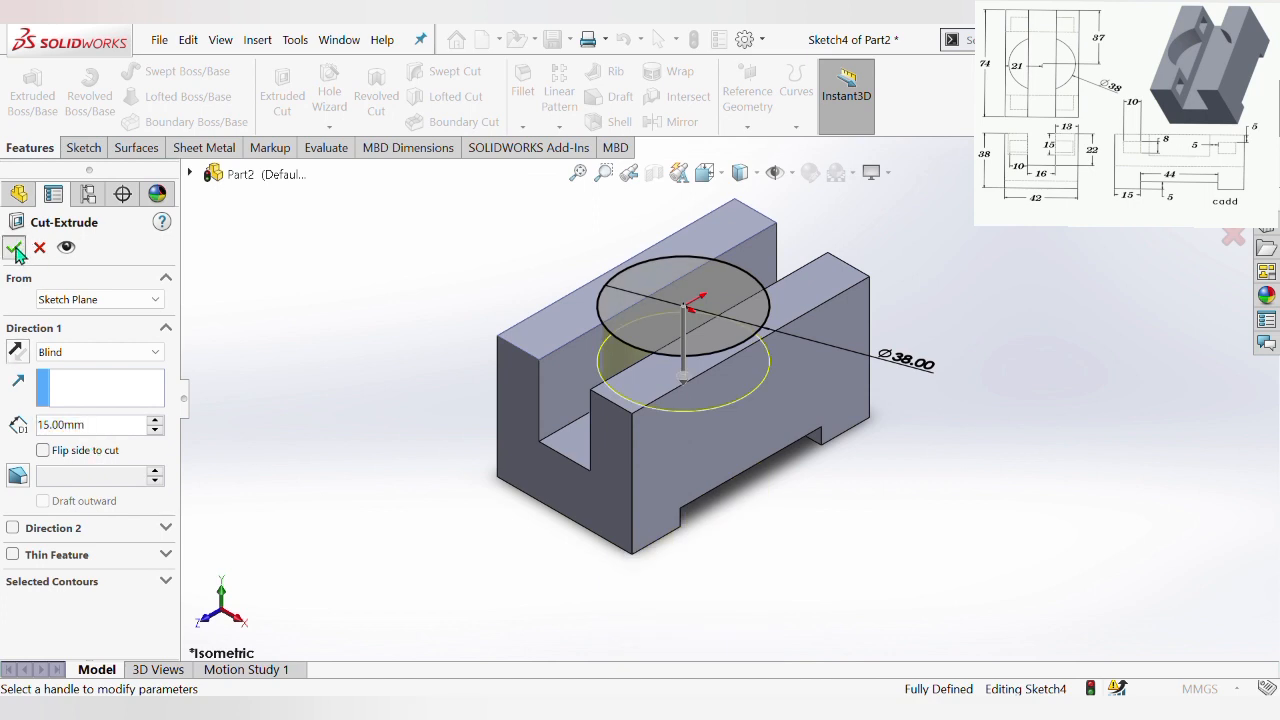
left_click(14, 247)
scroll(760, 371, "up", 2)
scroll(756, 380, "down", 2)
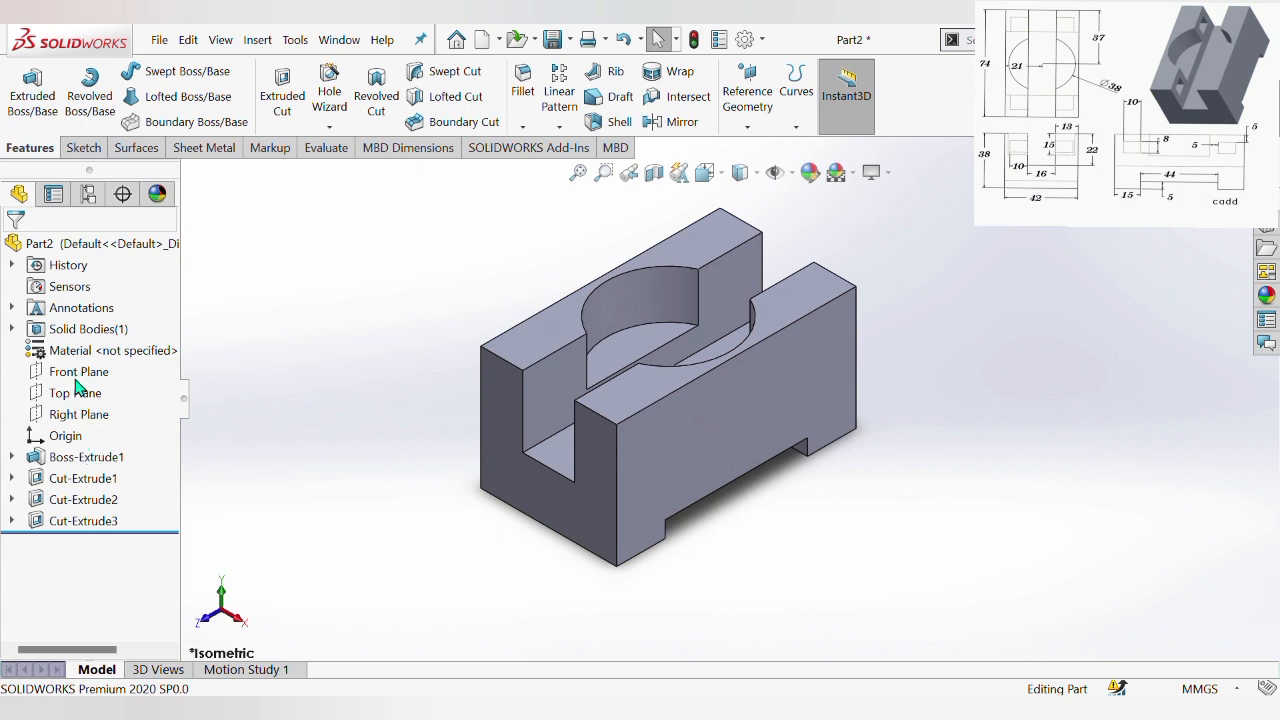
Start a new sketch on the Right Plane
left_click(84, 418)
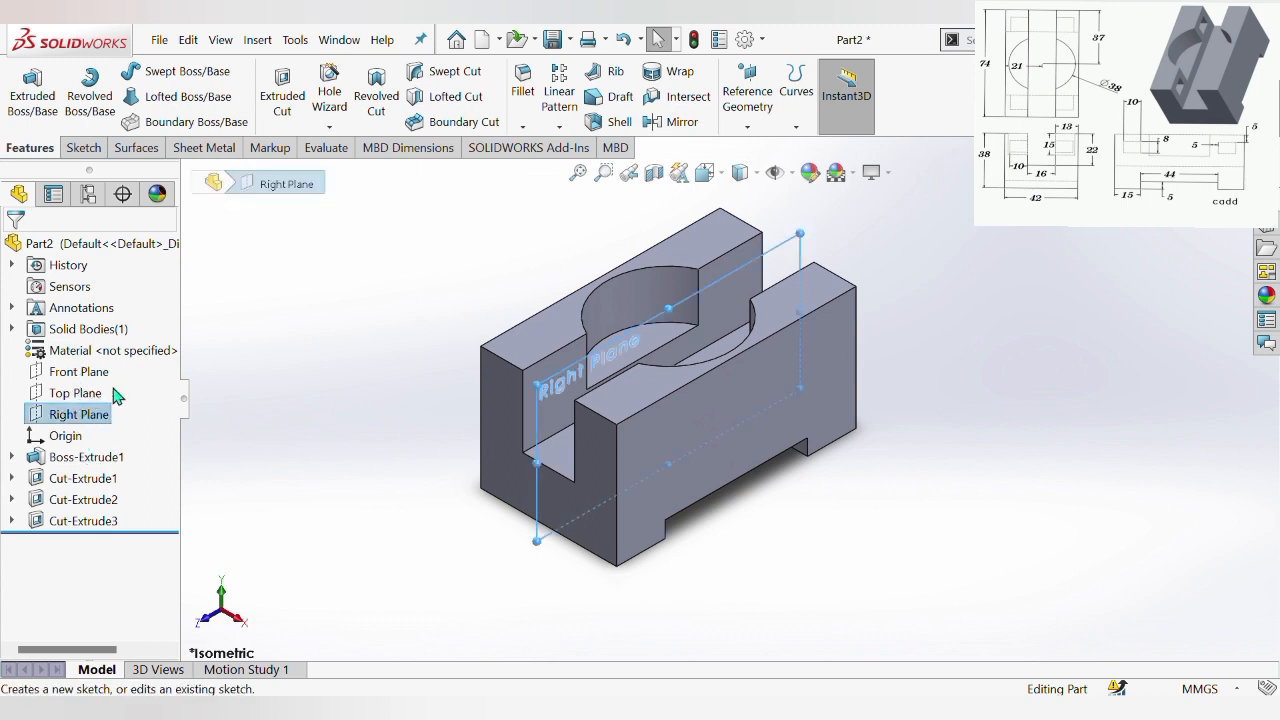
left_click(392, 313)
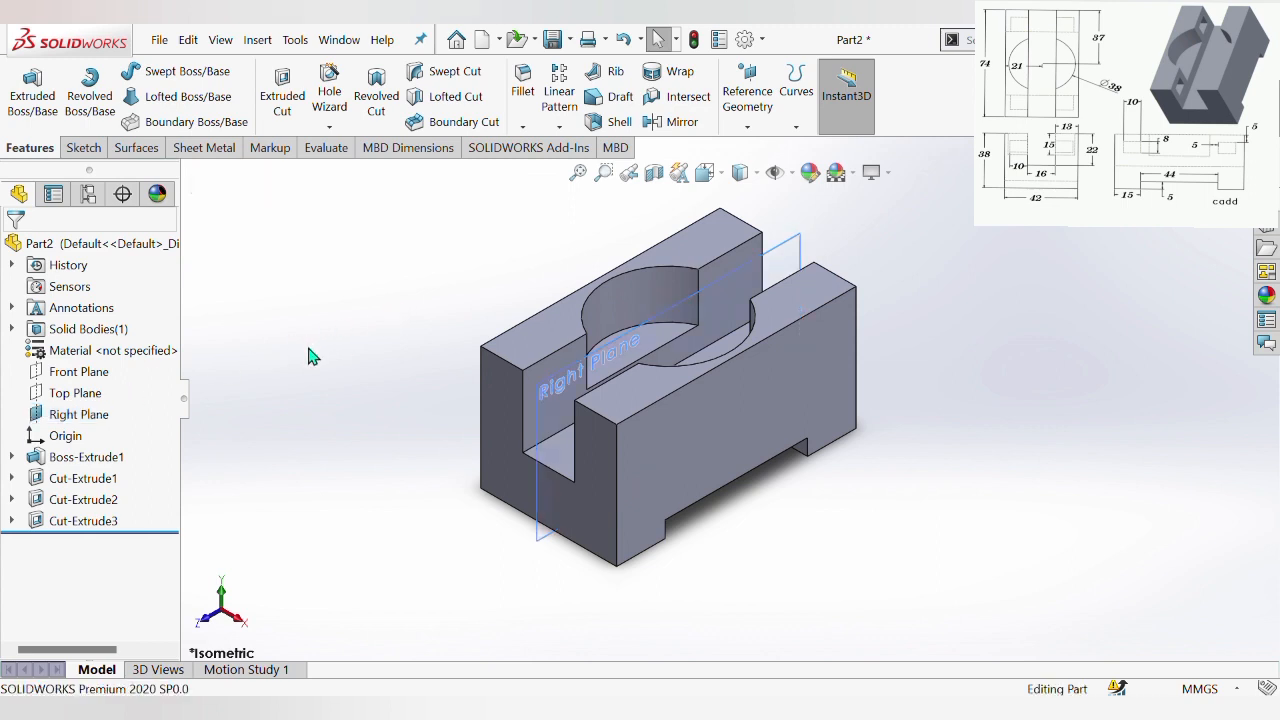
key("ctrl+1")
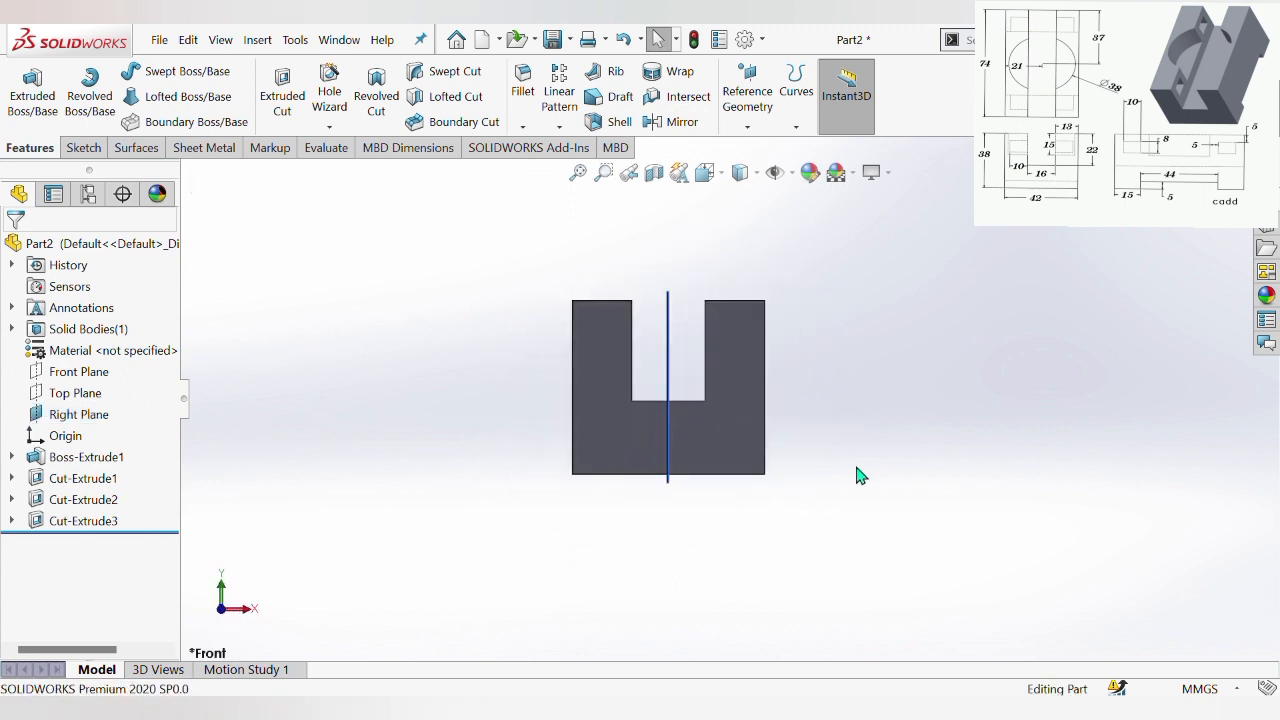
middle_click_drag(857, 475, 793, 503)
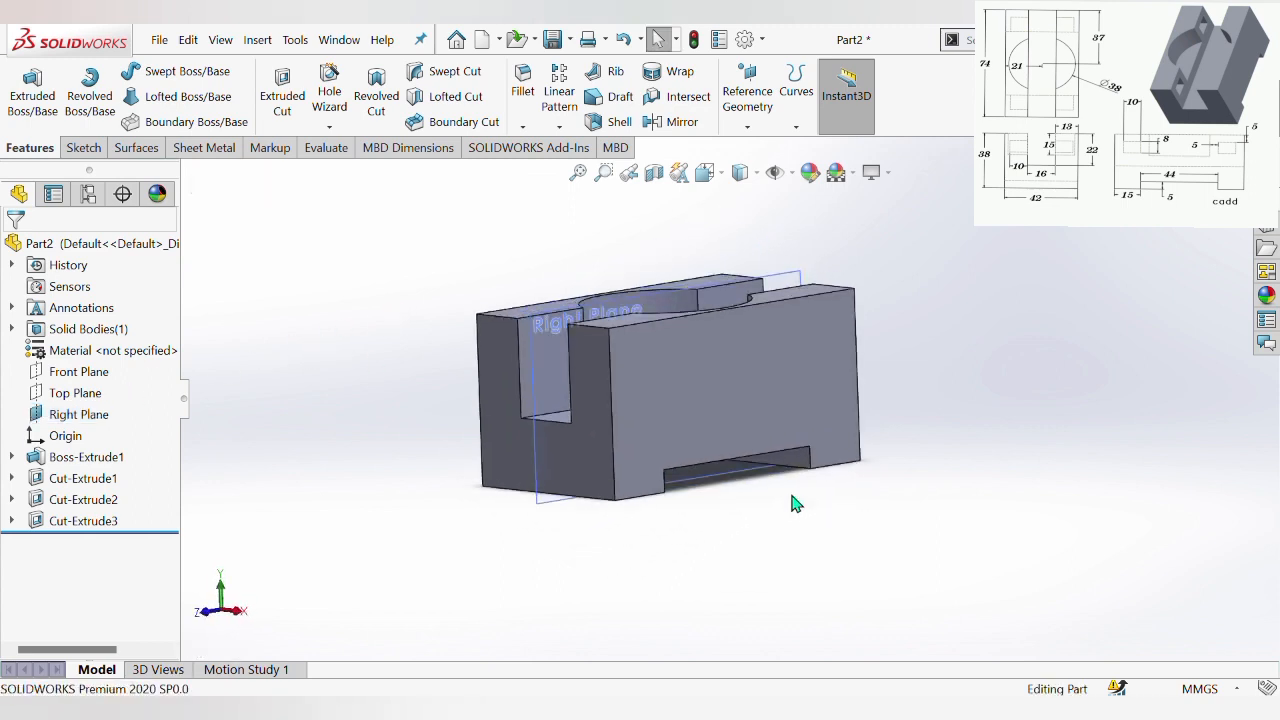
left_click(83, 147)
left_click(23, 82)
middle_click_drag(470, 400, 422, 416)
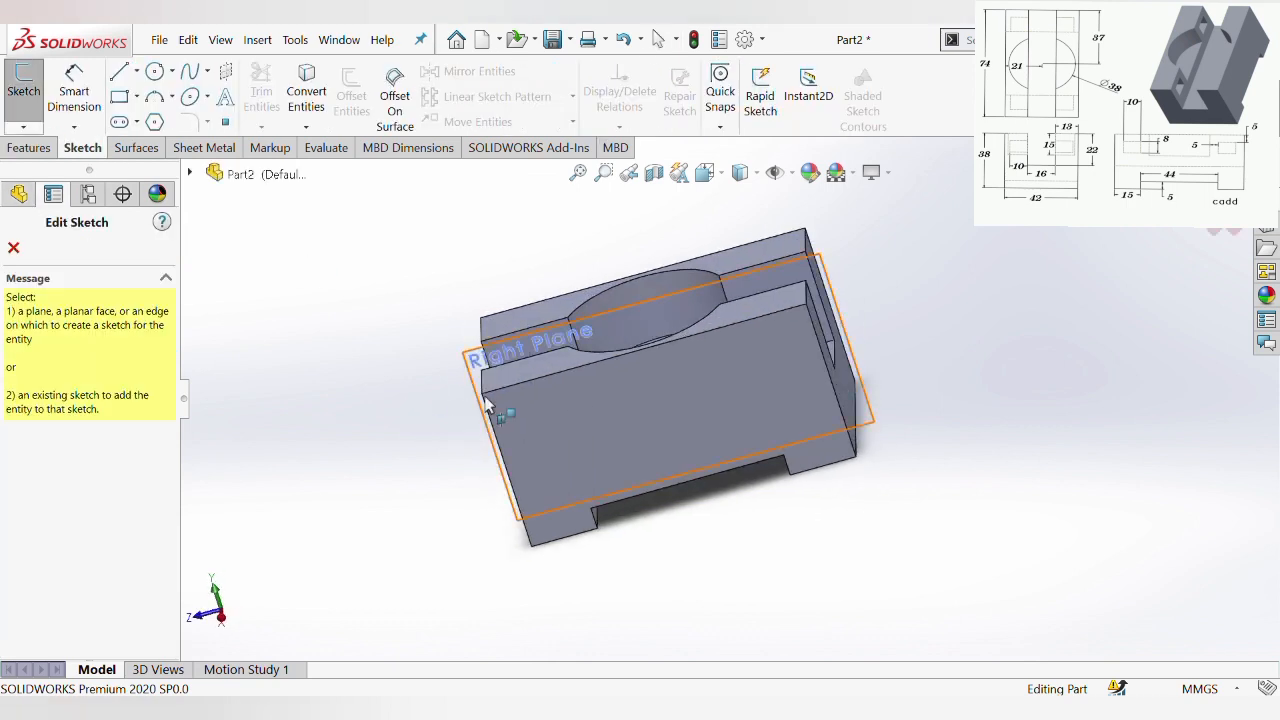
left_click(476, 362)
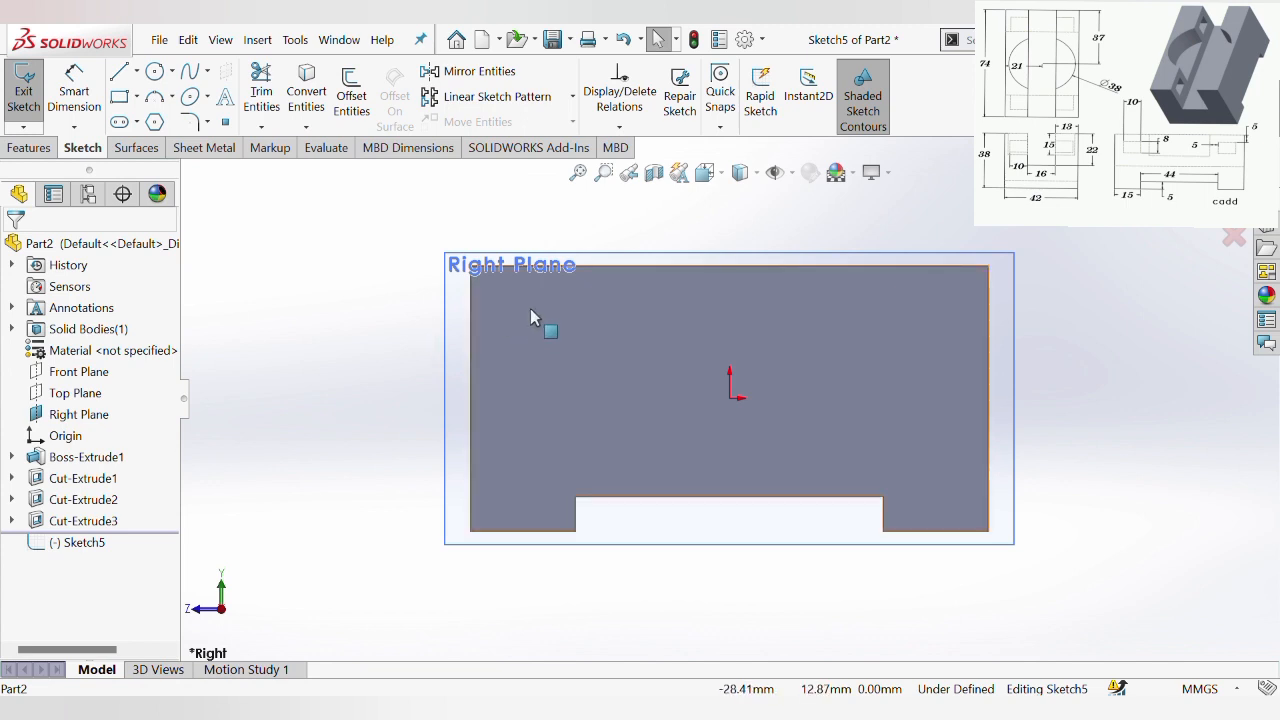
Sketch two corner rectangles in the block's upper half, about 7 by 5 mm near the front end and 5.5 by 5 mm near the rear end
left_click(119, 96)
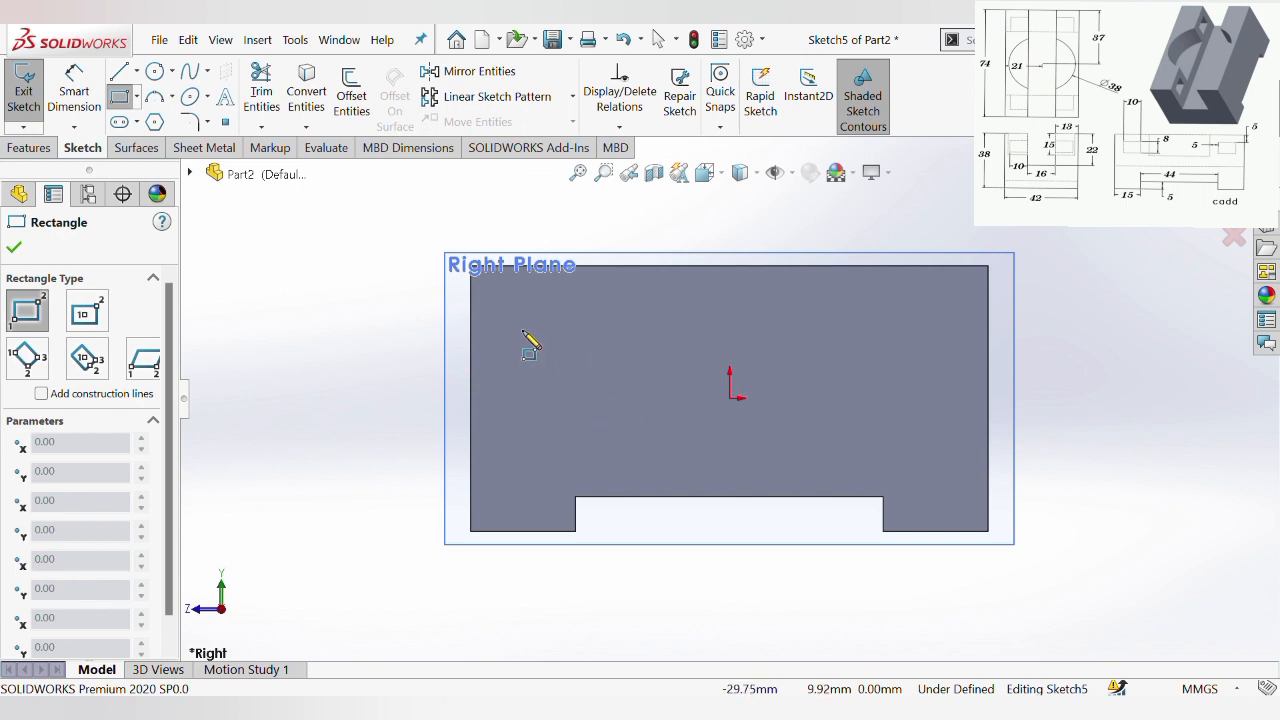
left_click_drag(521, 329, 569, 364)
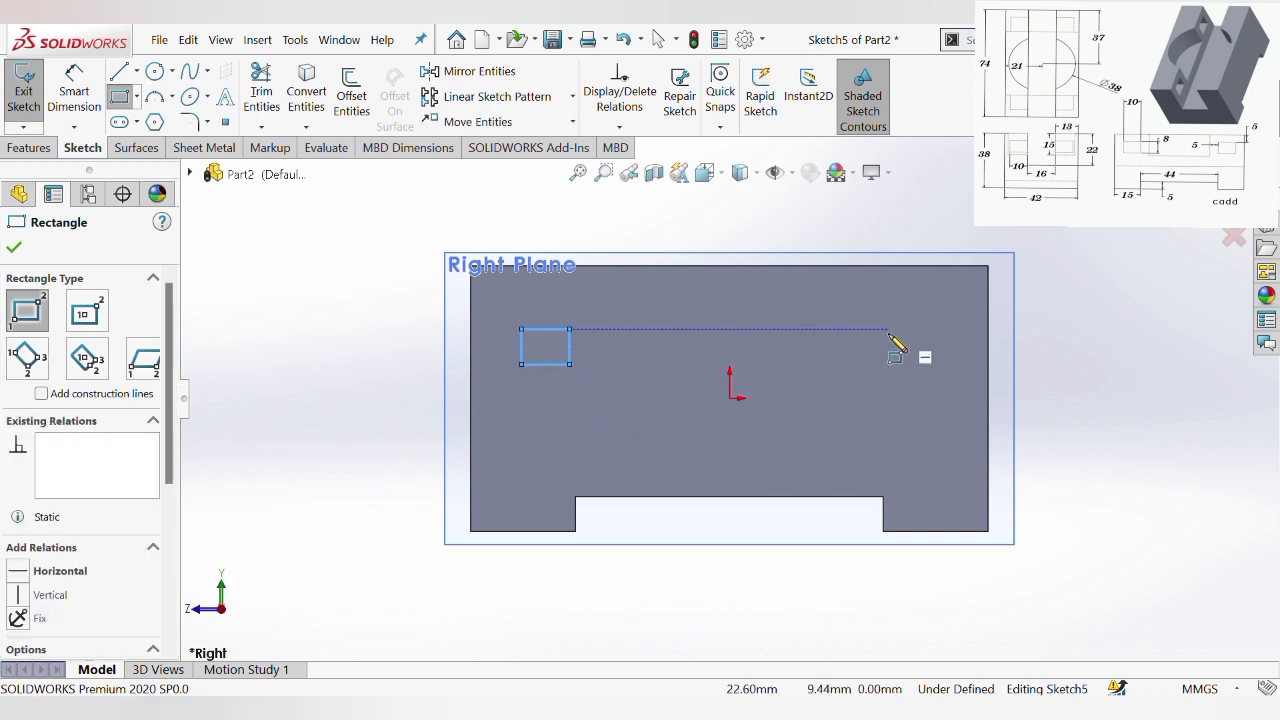
left_click_drag(886, 328, 926, 364)
key("Escape")
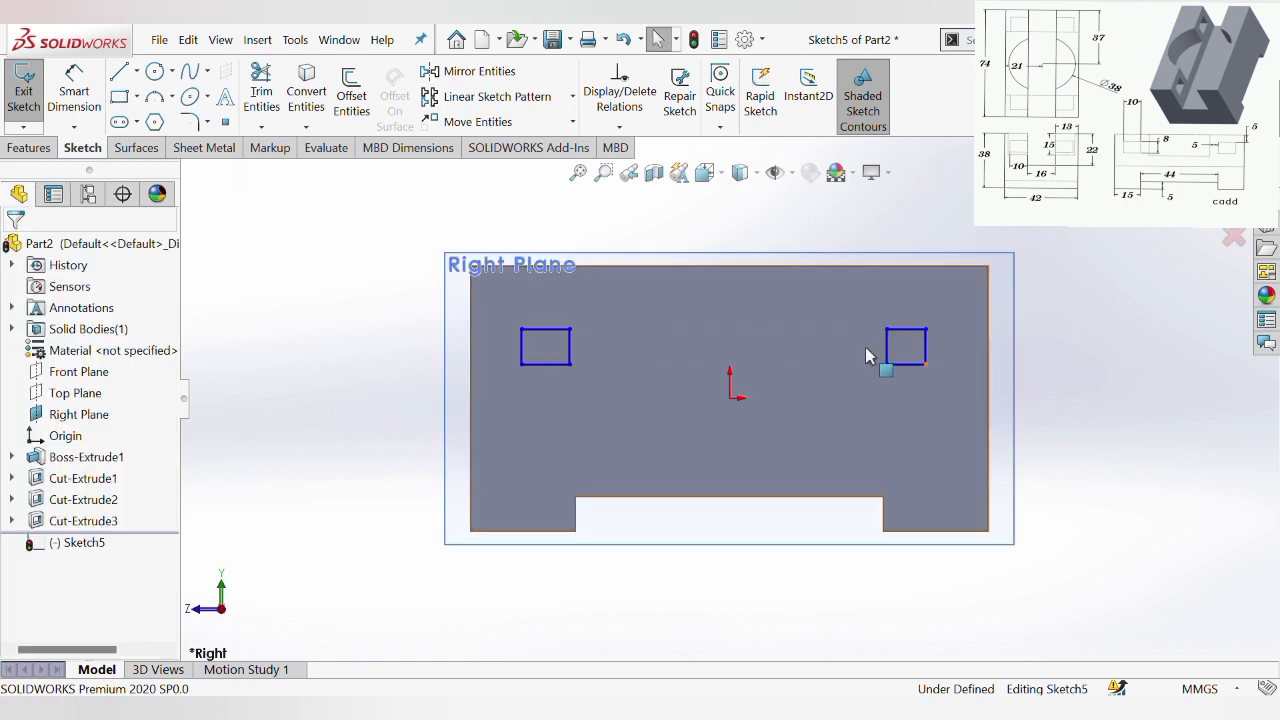
Dimension the rectangle near the block's front end at 10 mm wide and 8 mm high
left_click(74, 90)
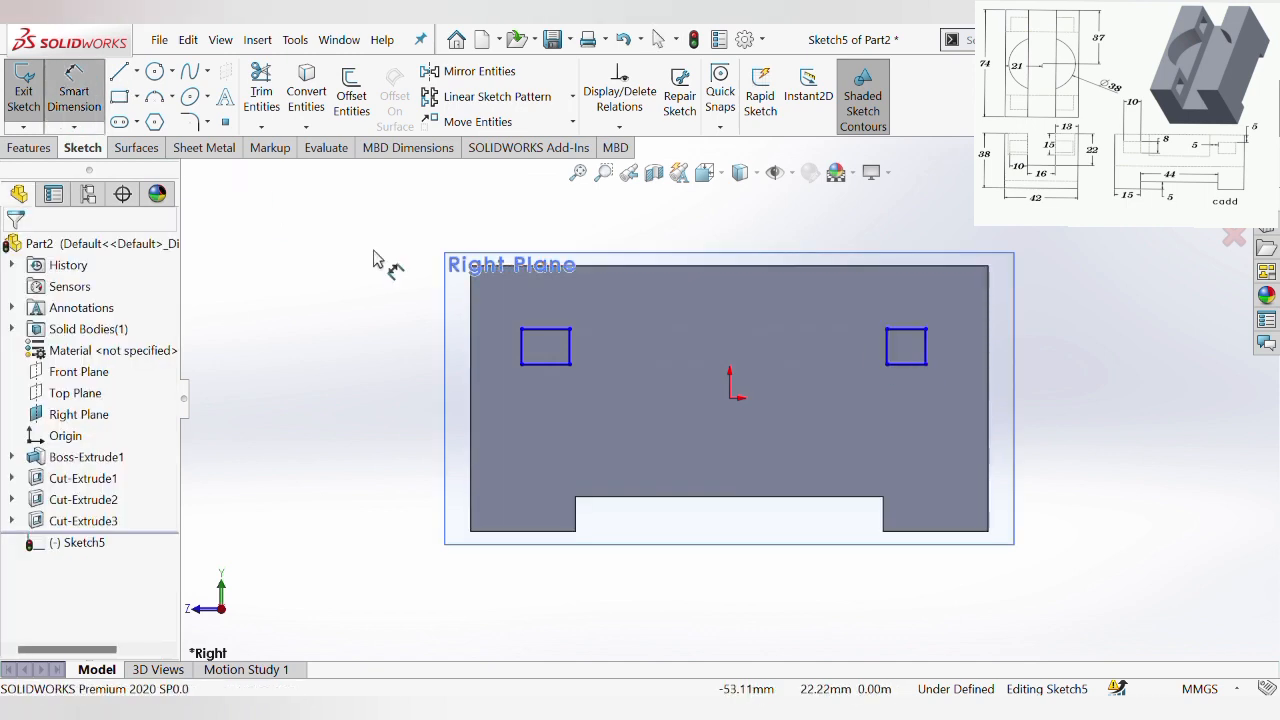
left_click(543, 329)
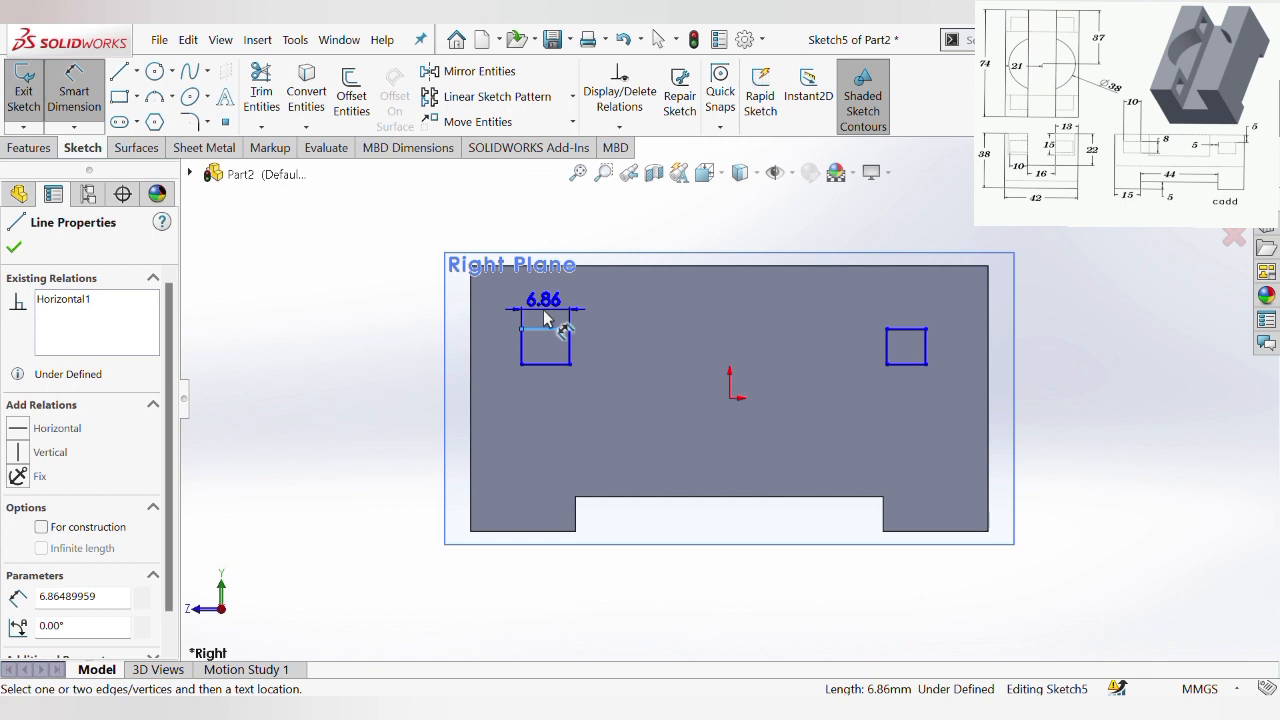
left_click(545, 318)
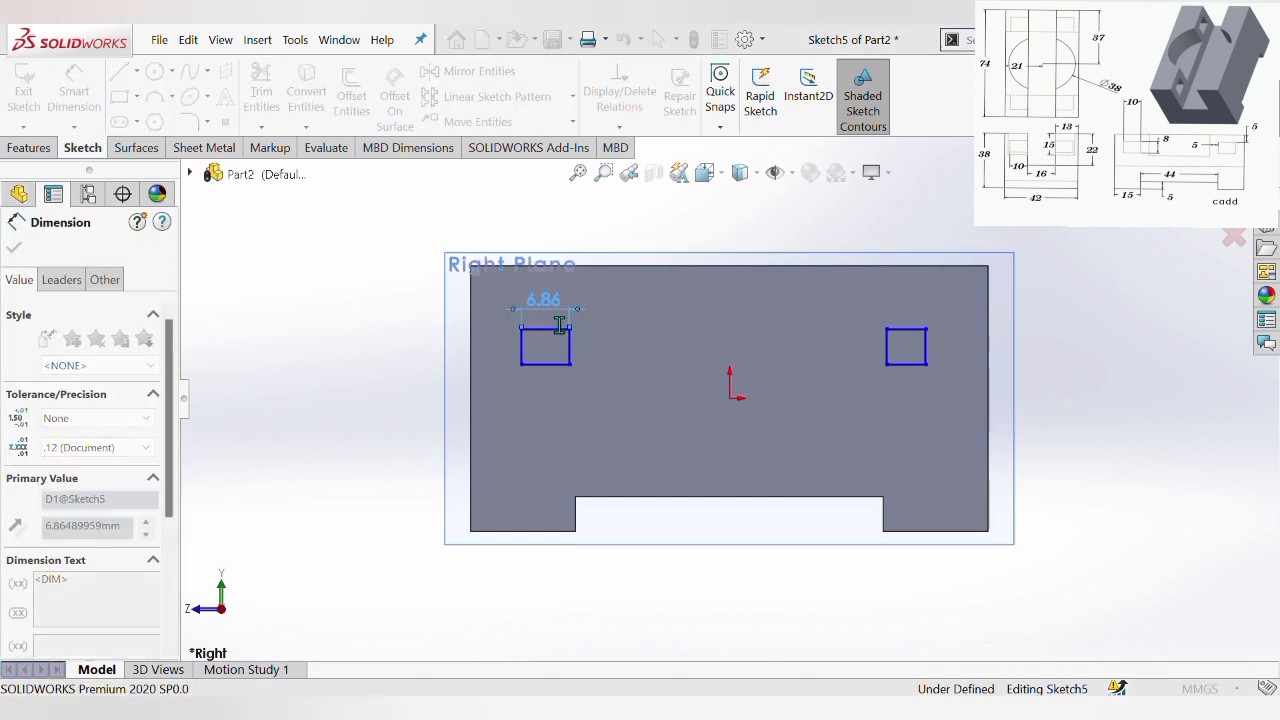
type("10")
key("Return")
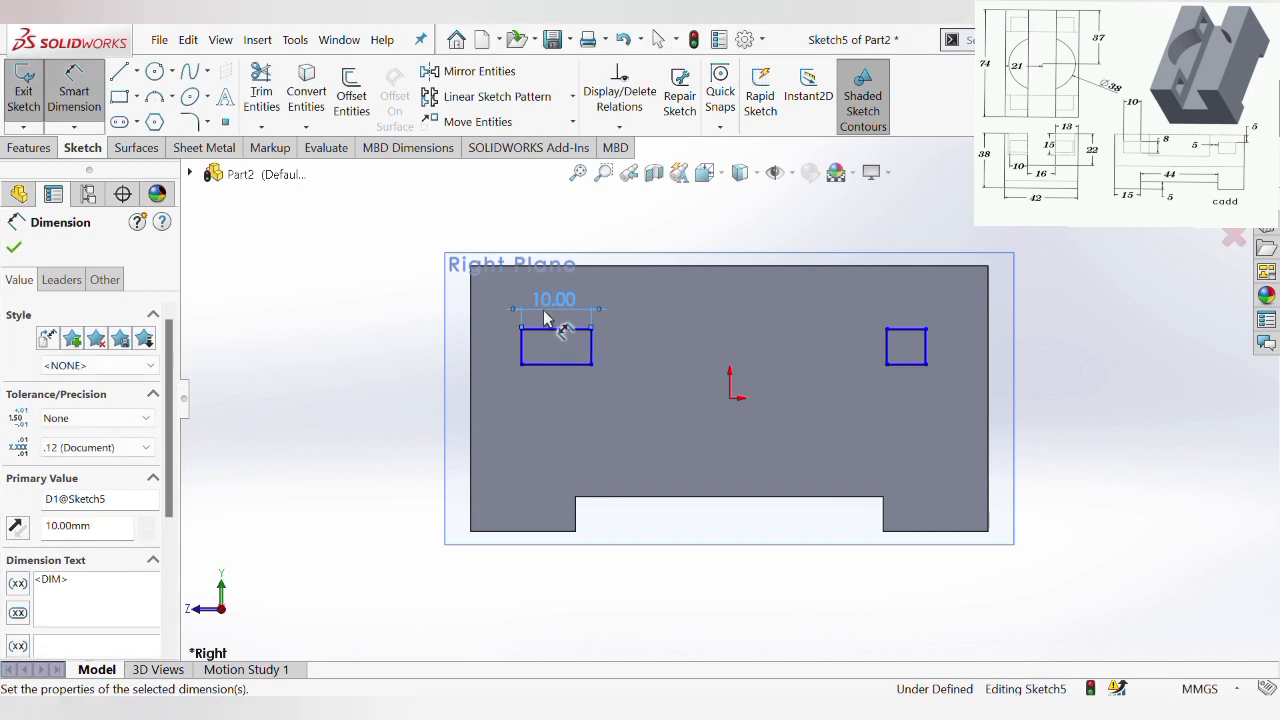
left_click(594, 350)
left_click(624, 348)
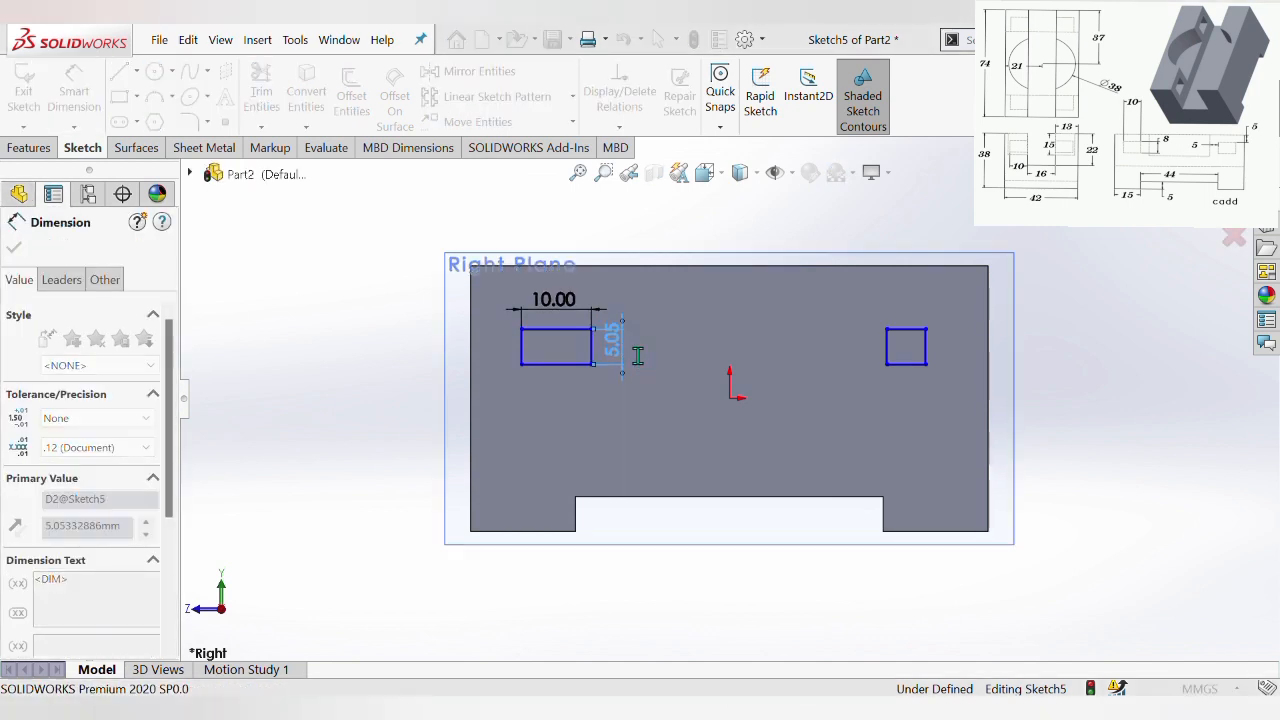
type("8")
key("Return")
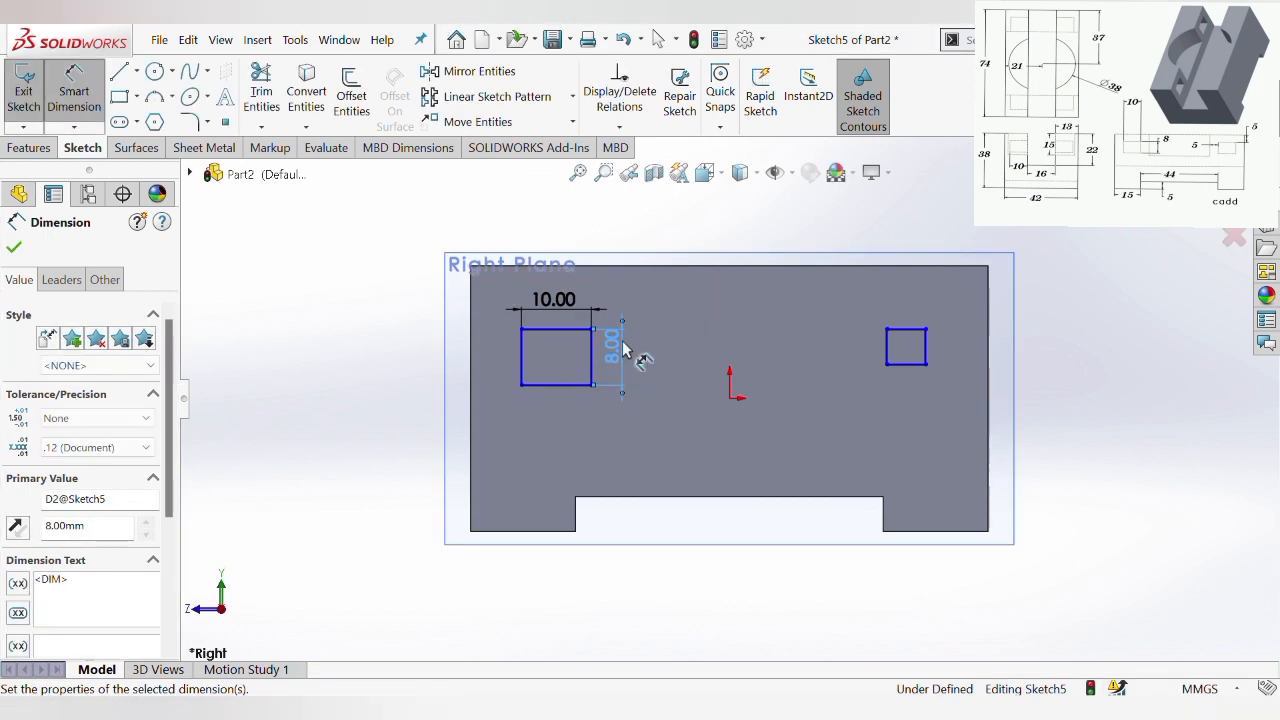
Dimension the rectangle near the block's rear end at 10 mm wide and 8 mm high
left_click(1005, 366)
left_click(910, 328)
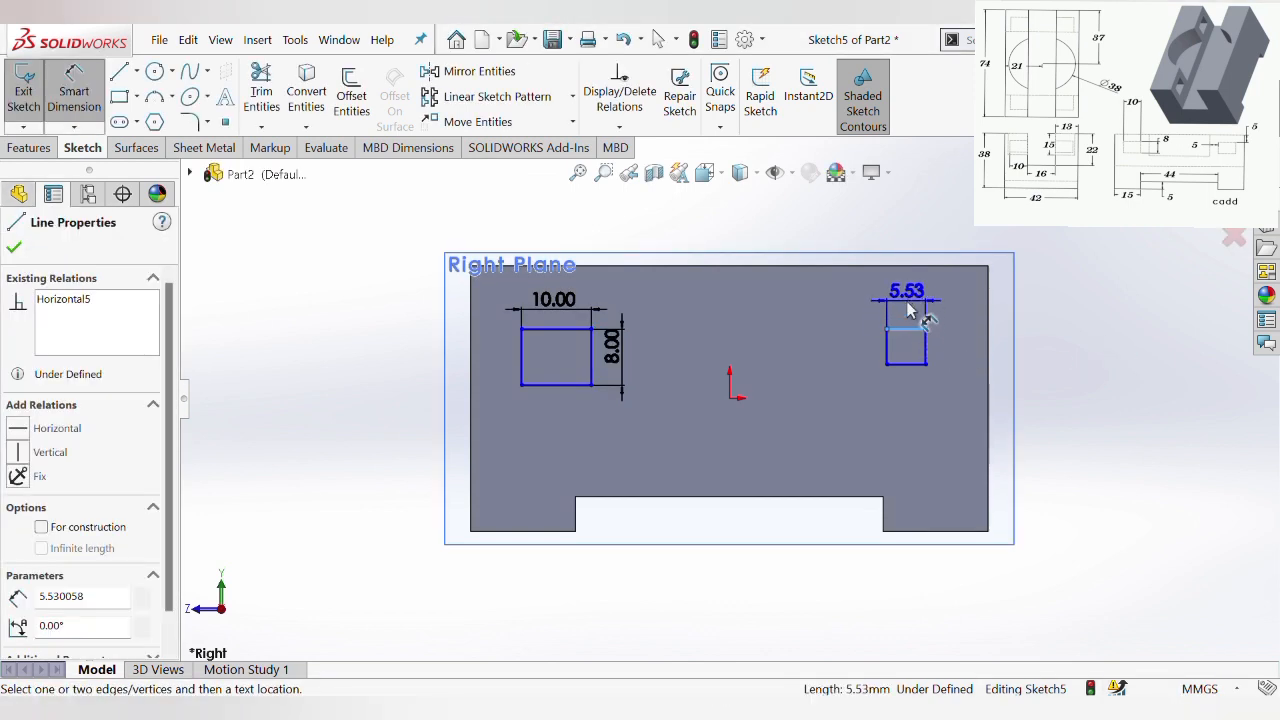
left_click(910, 312)
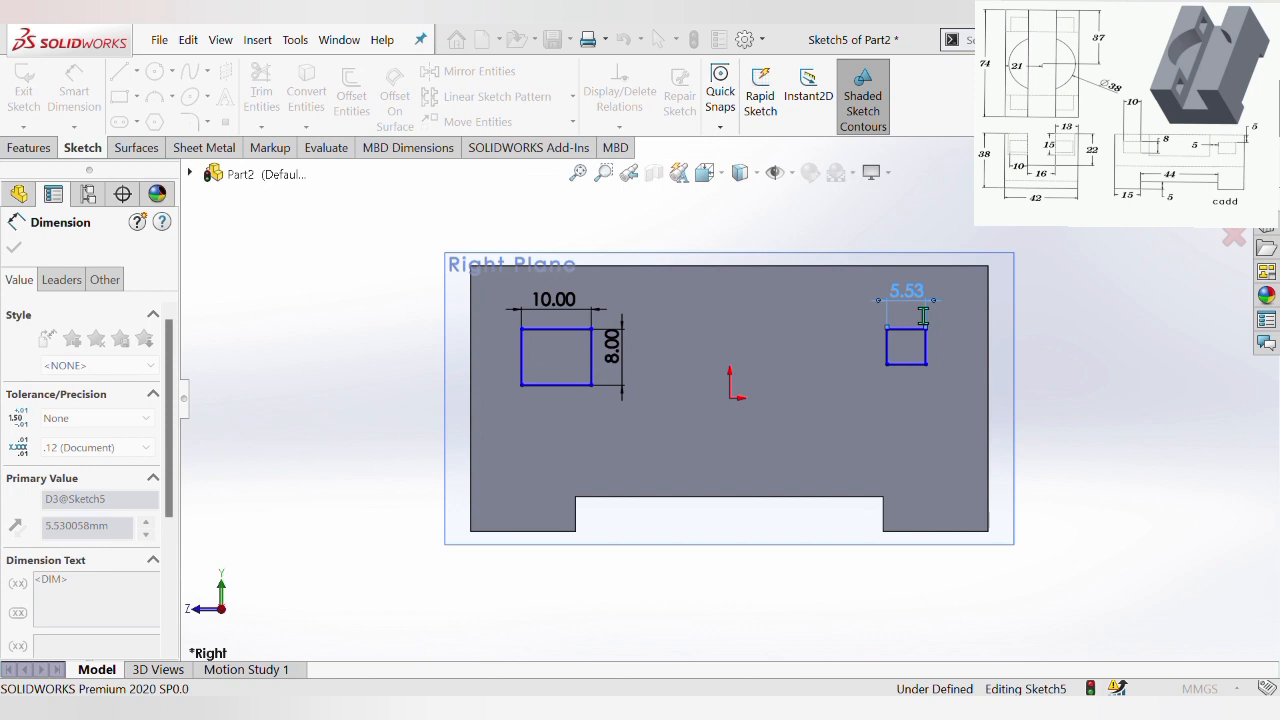
type("10")
key("Return")
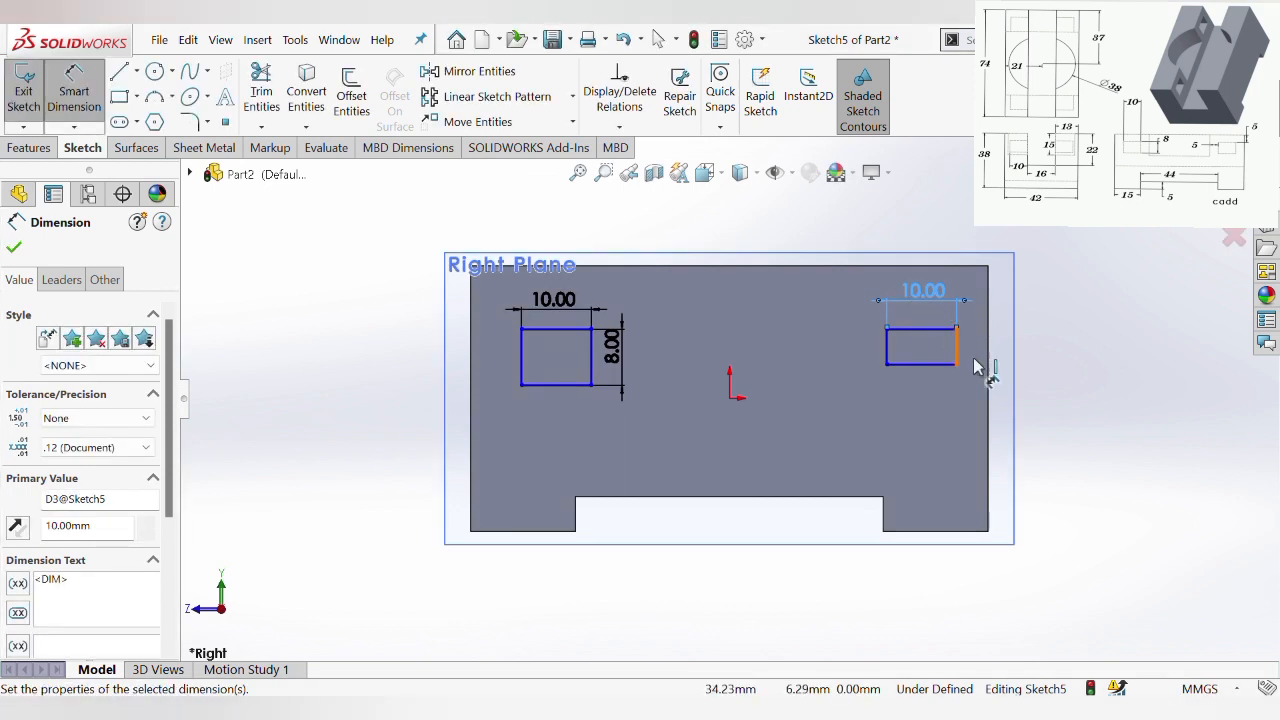
left_click(960, 345)
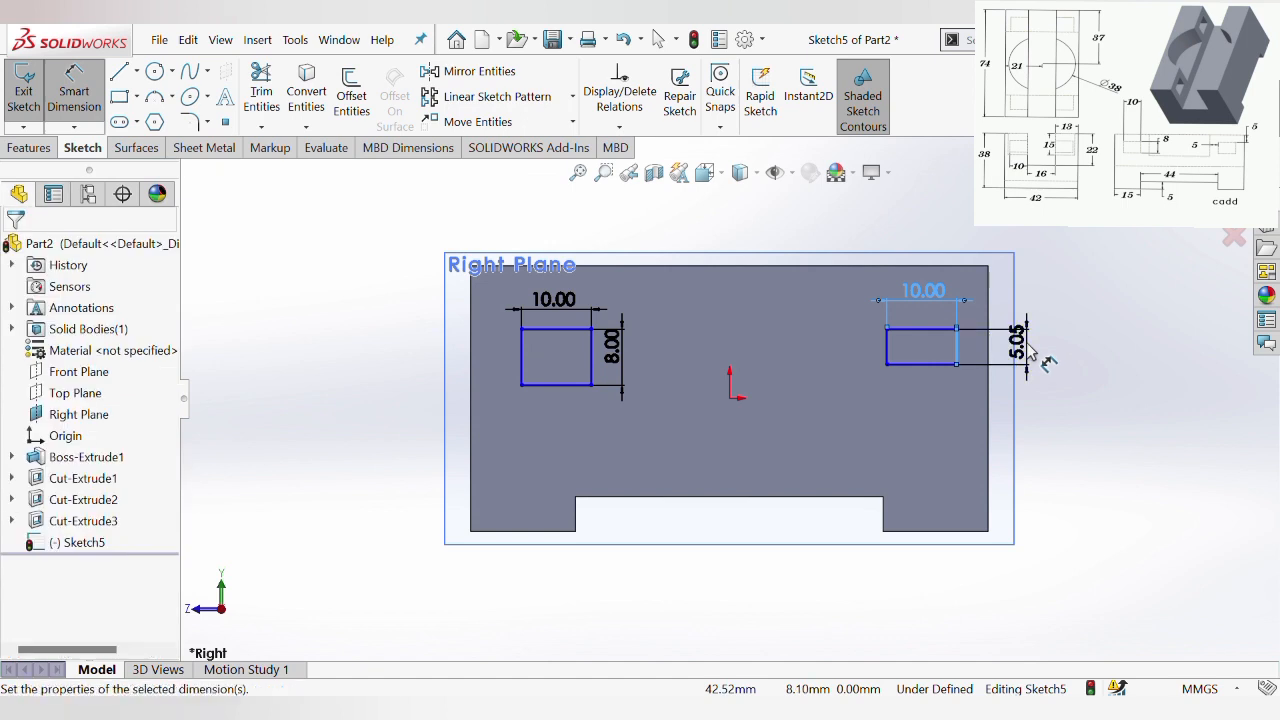
left_click(1030, 348)
type("8.00mm")
key("Return")
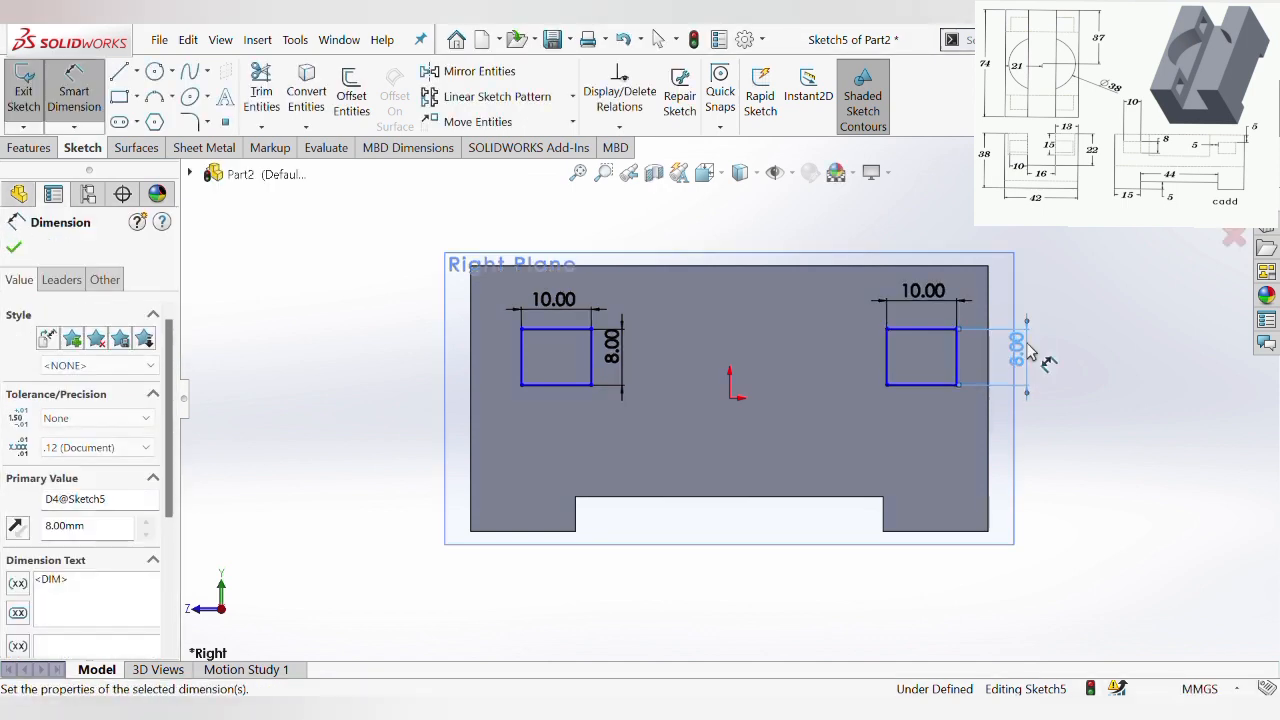
left_click(1120, 380)
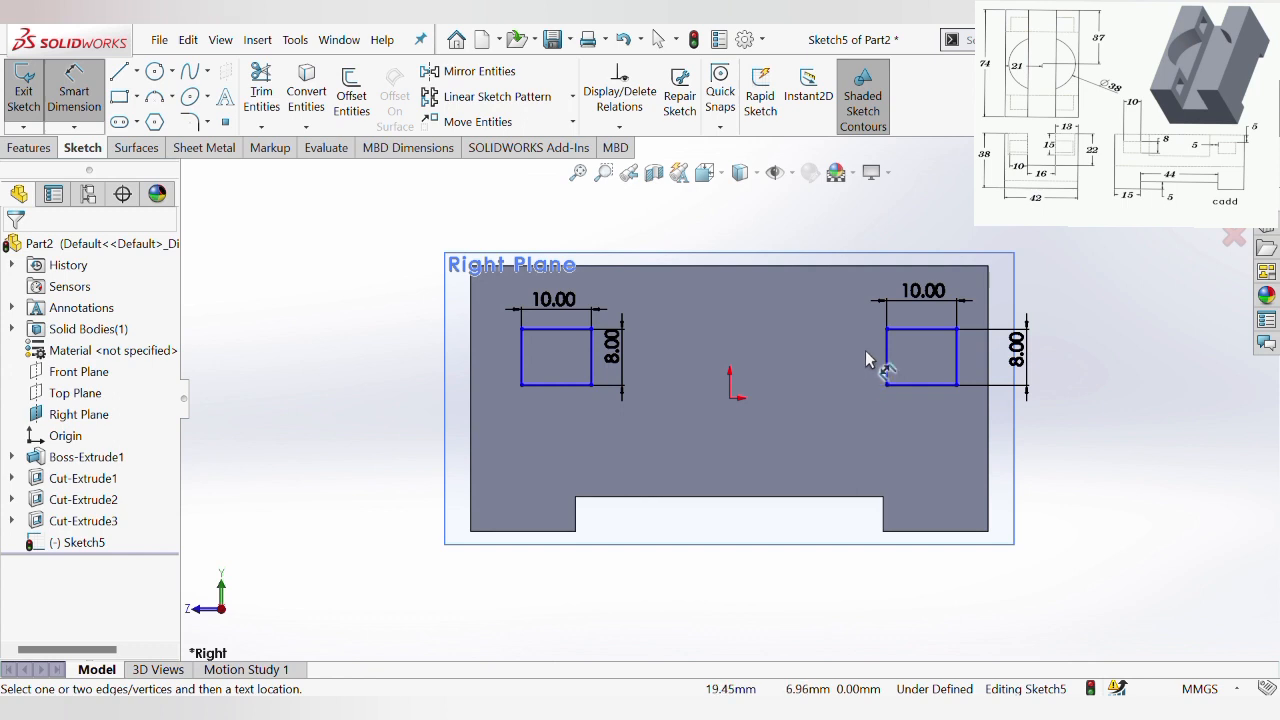
Dimension the vertical distance from the rear rectangle's upper outer corner to the block's top corner at 5 mm
left_click(957, 329)
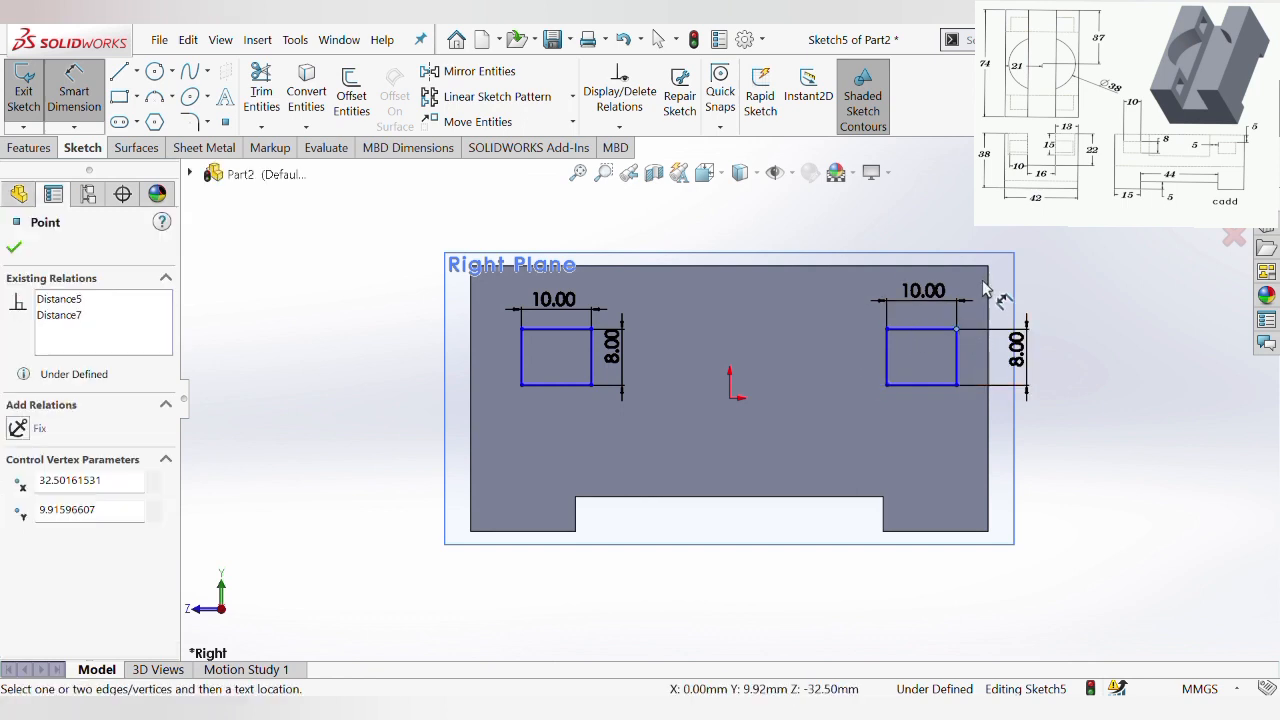
left_click(988, 266)
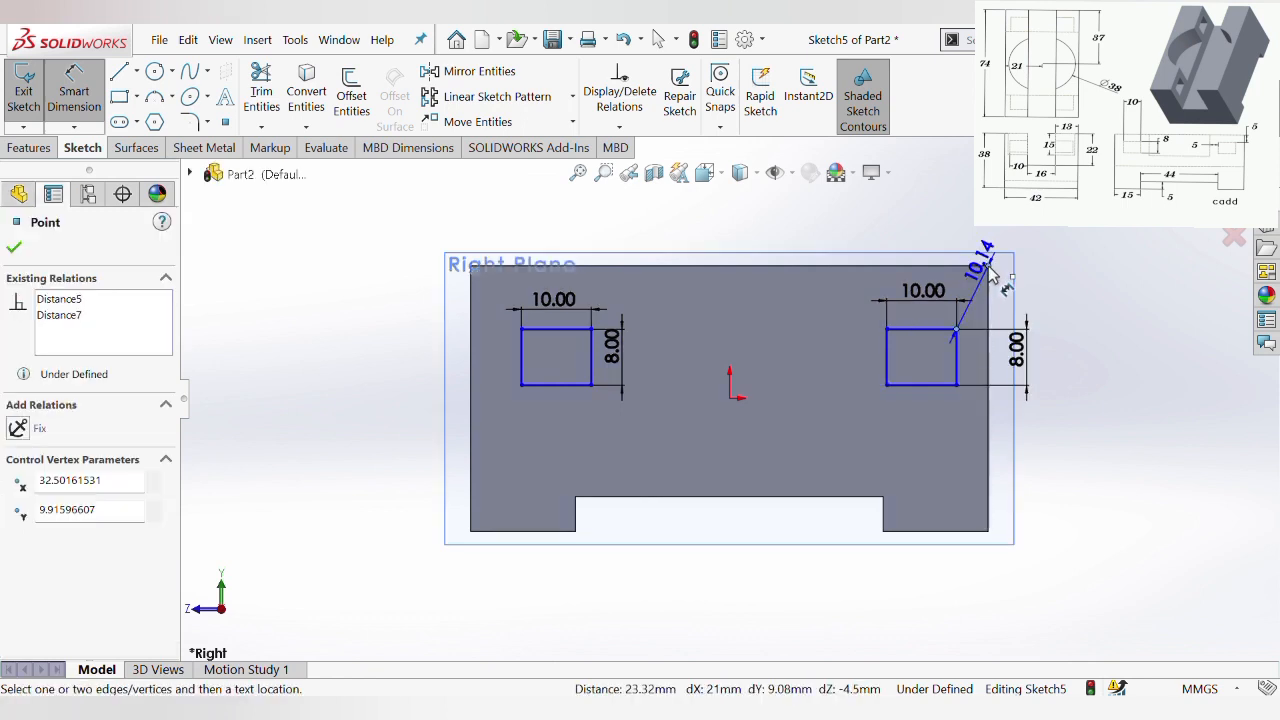
left_click(1080, 289)
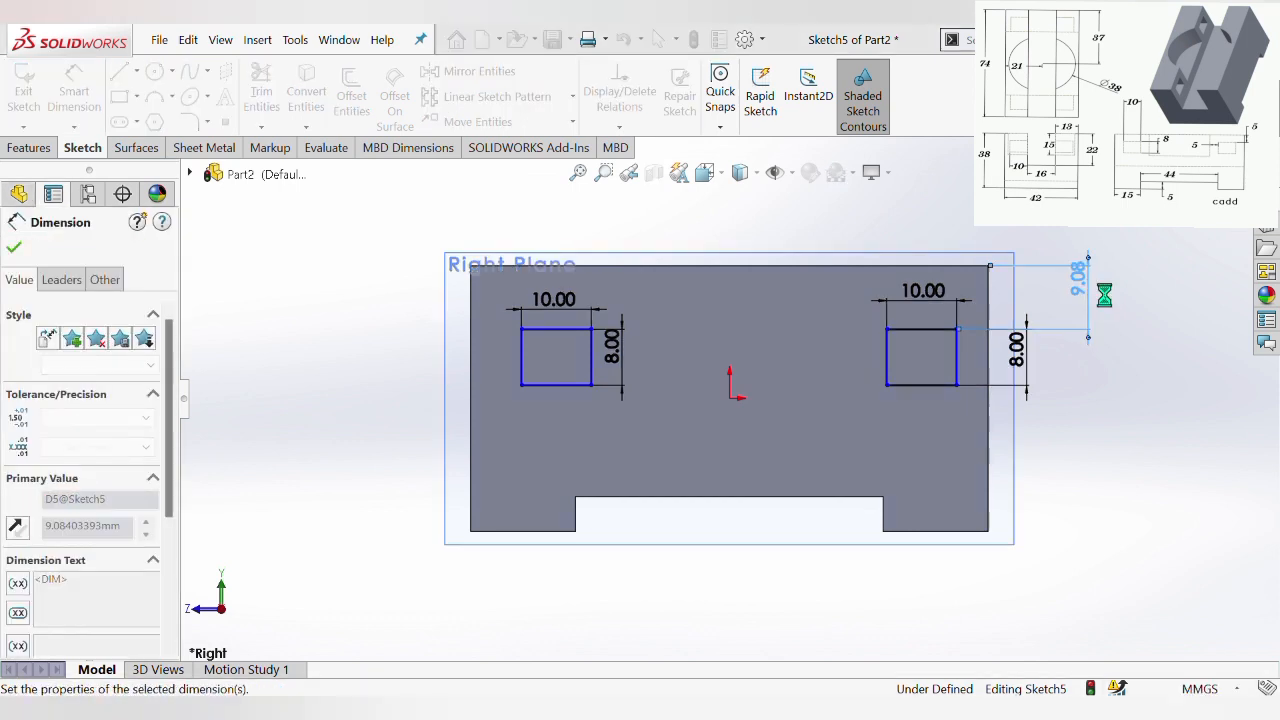
type("5")
key("Return")
scroll(965, 305, "down", 1)
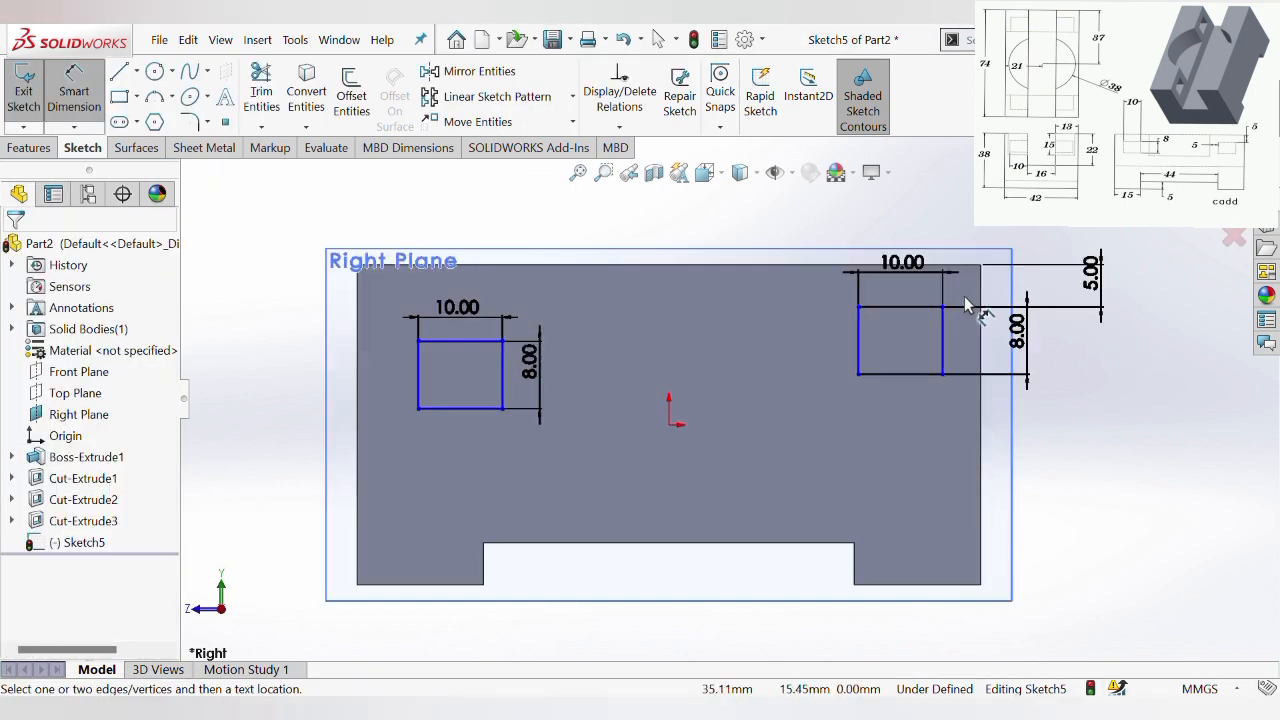
Dimension the horizontal distance from the rear rectangle's upper outer corner to the block's top corner at 5 mm
left_click(945, 308)
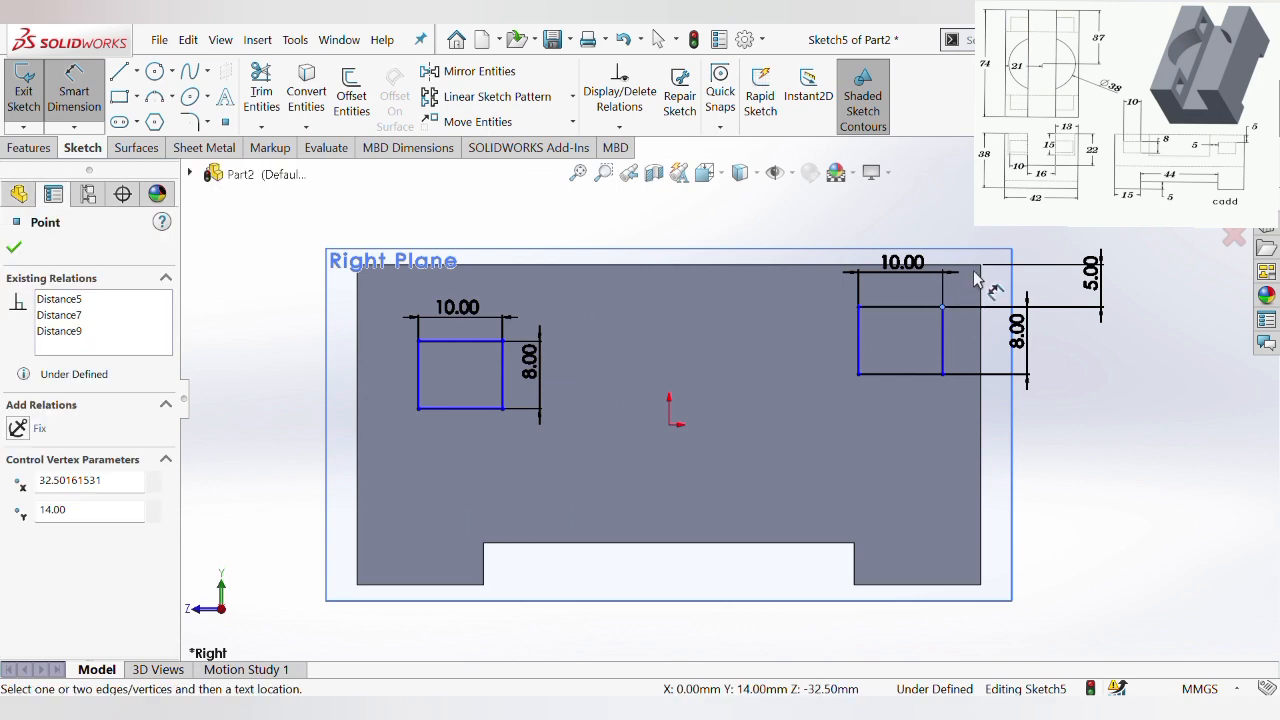
left_click(981, 270)
left_click(976, 212)
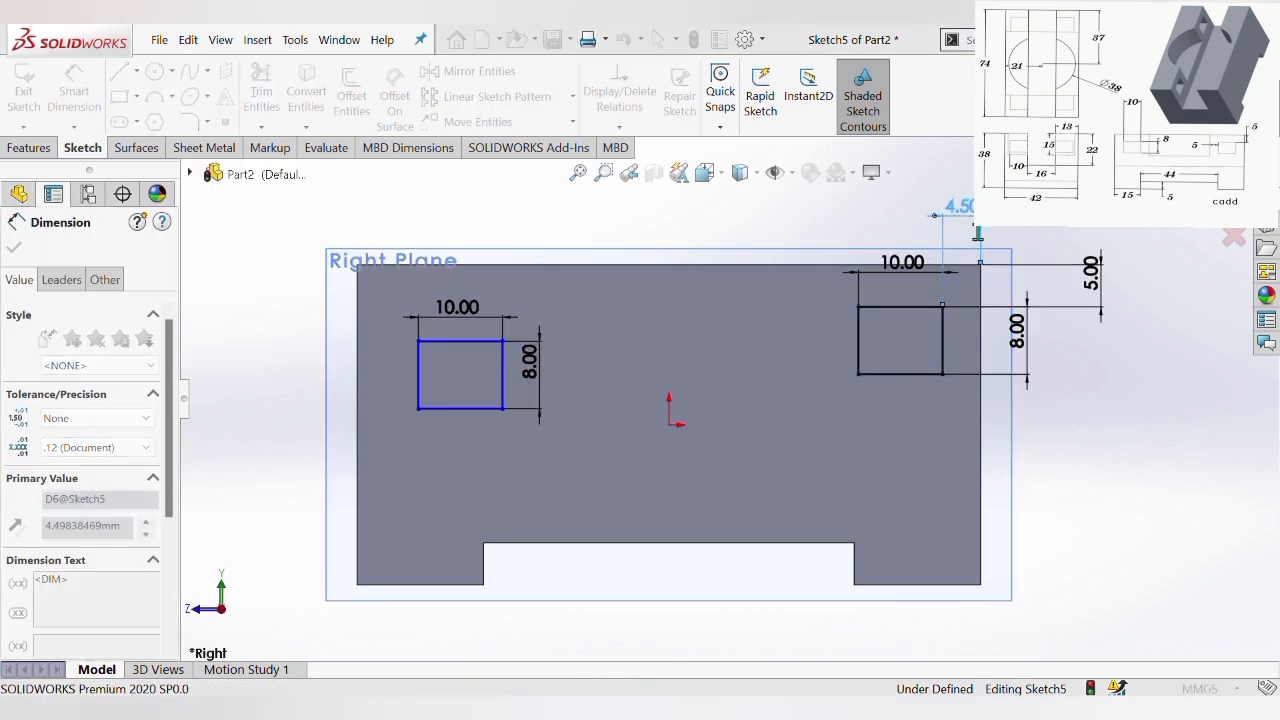
type("5")
key("Return")
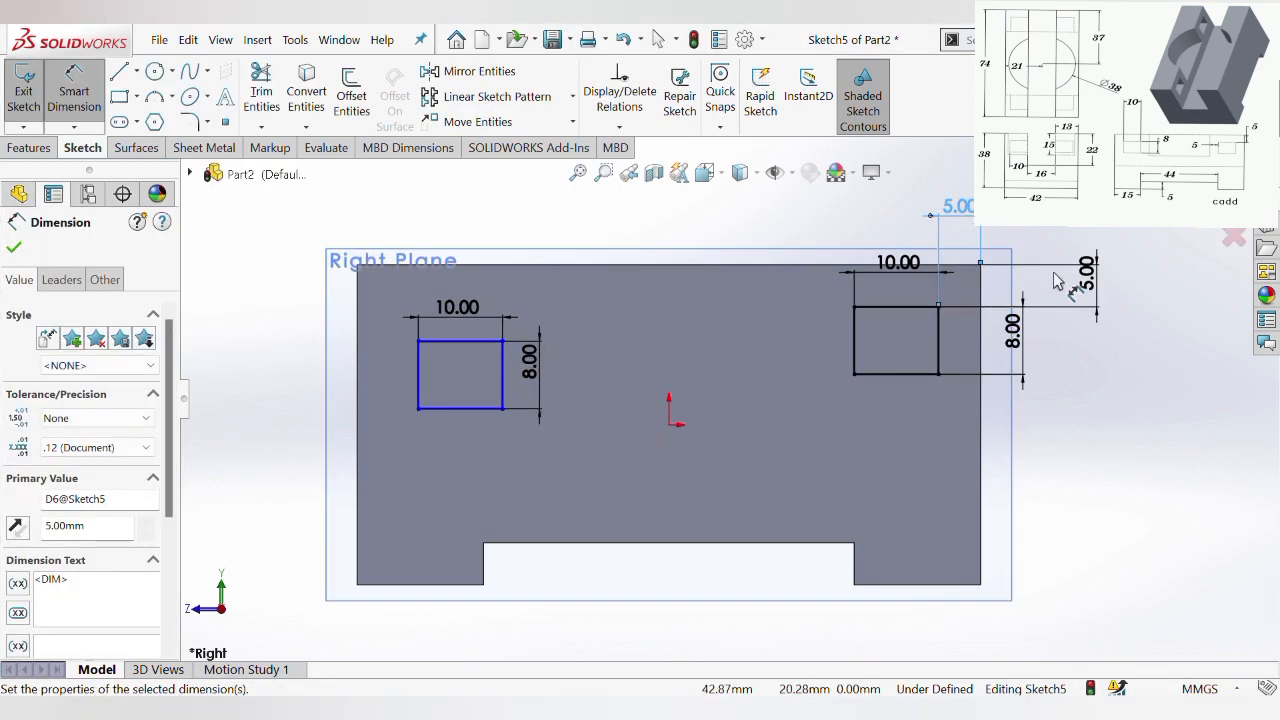
Dimension the horizontal distance from the front rectangle's upper outer corner to the block's top corner at 5 mm
scroll(517, 383, "up", 3)
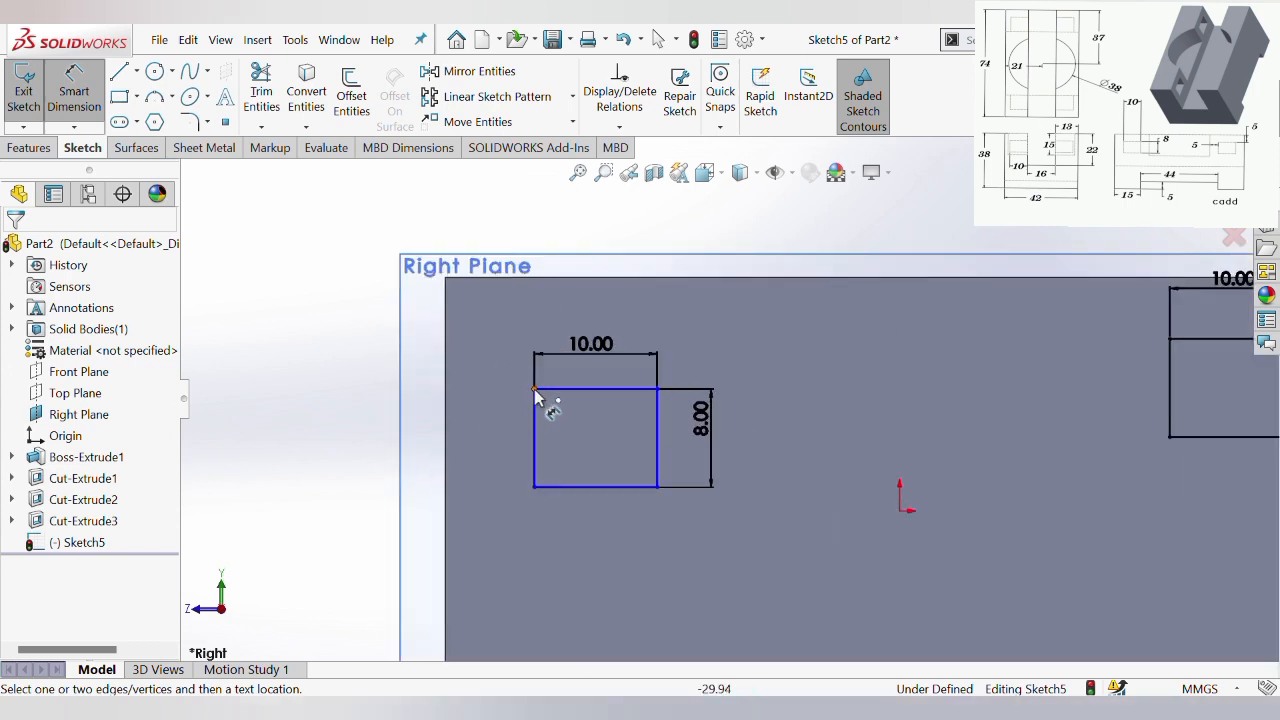
left_click(535, 390)
left_click(446, 278)
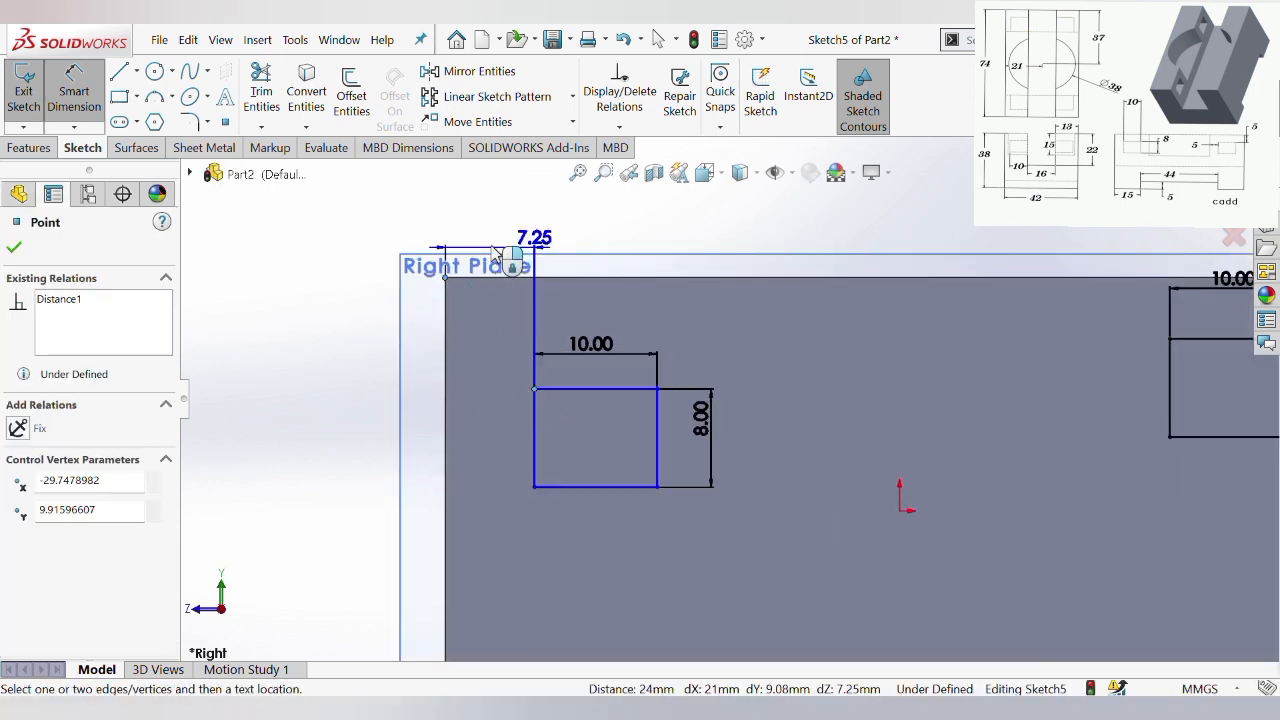
left_click(499, 215)
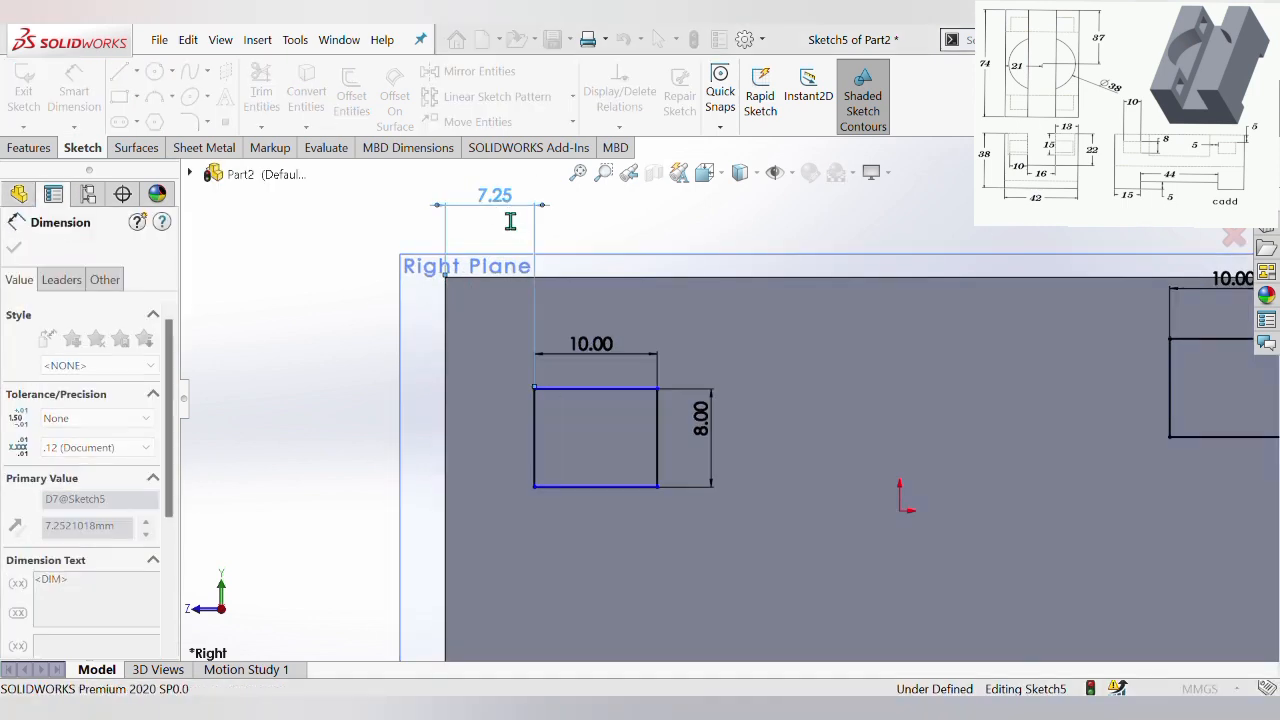
type("5")
key("Return")
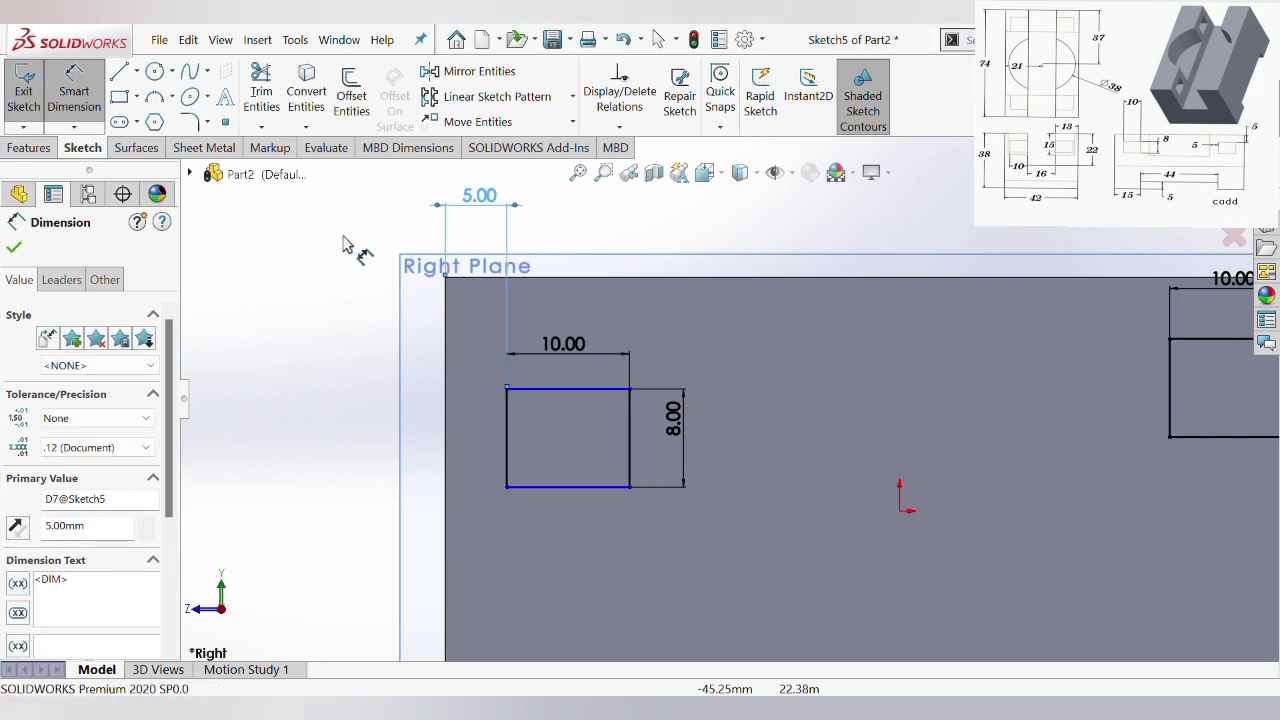
left_click(343, 241)
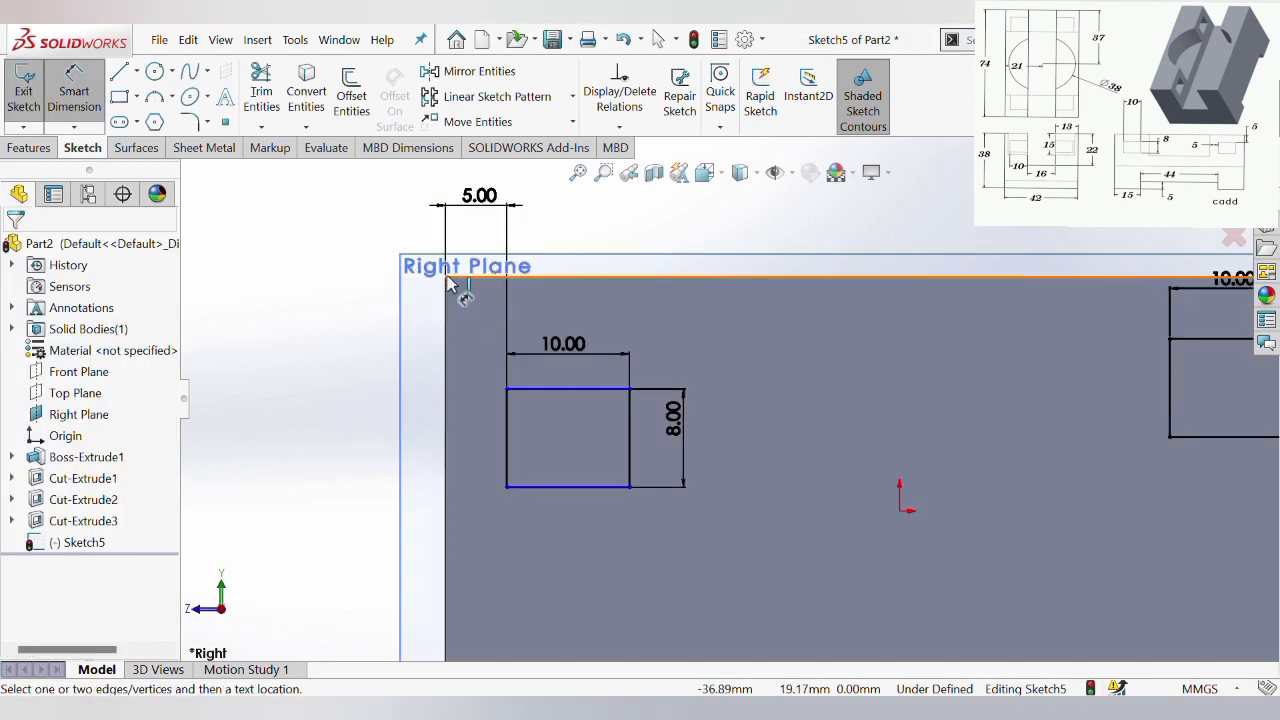
left_click(447, 284)
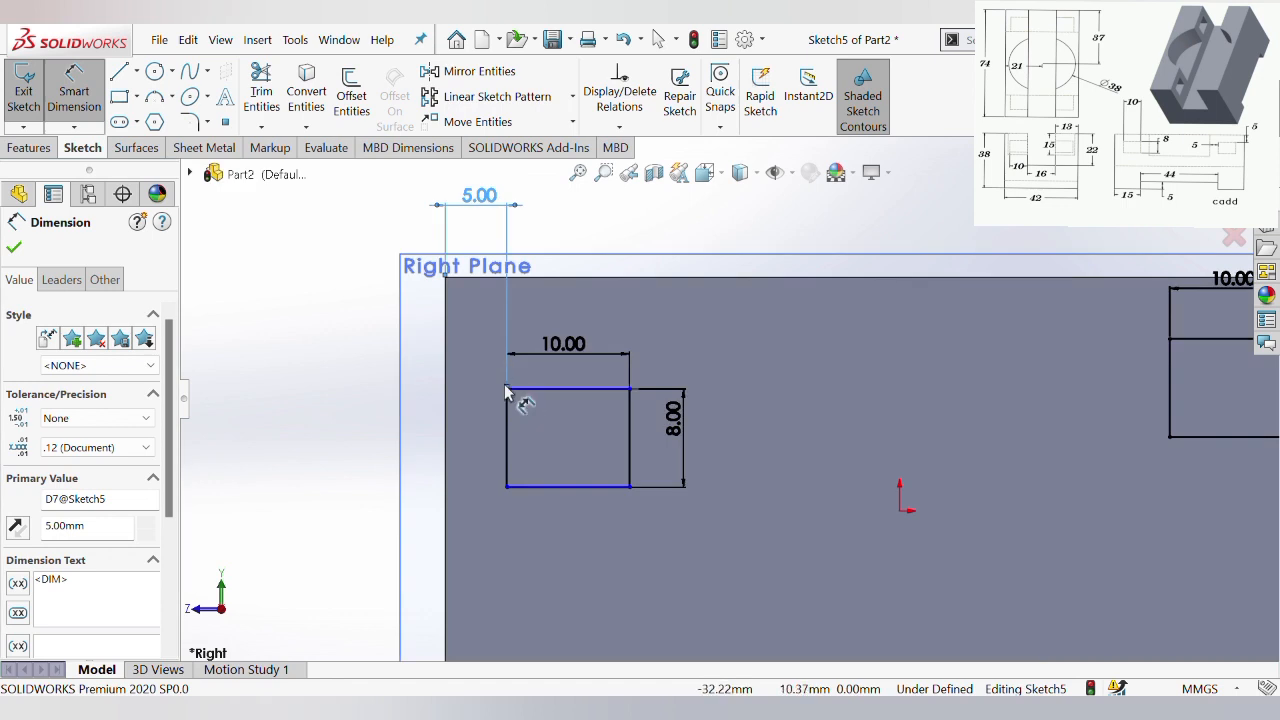
key("Escape")
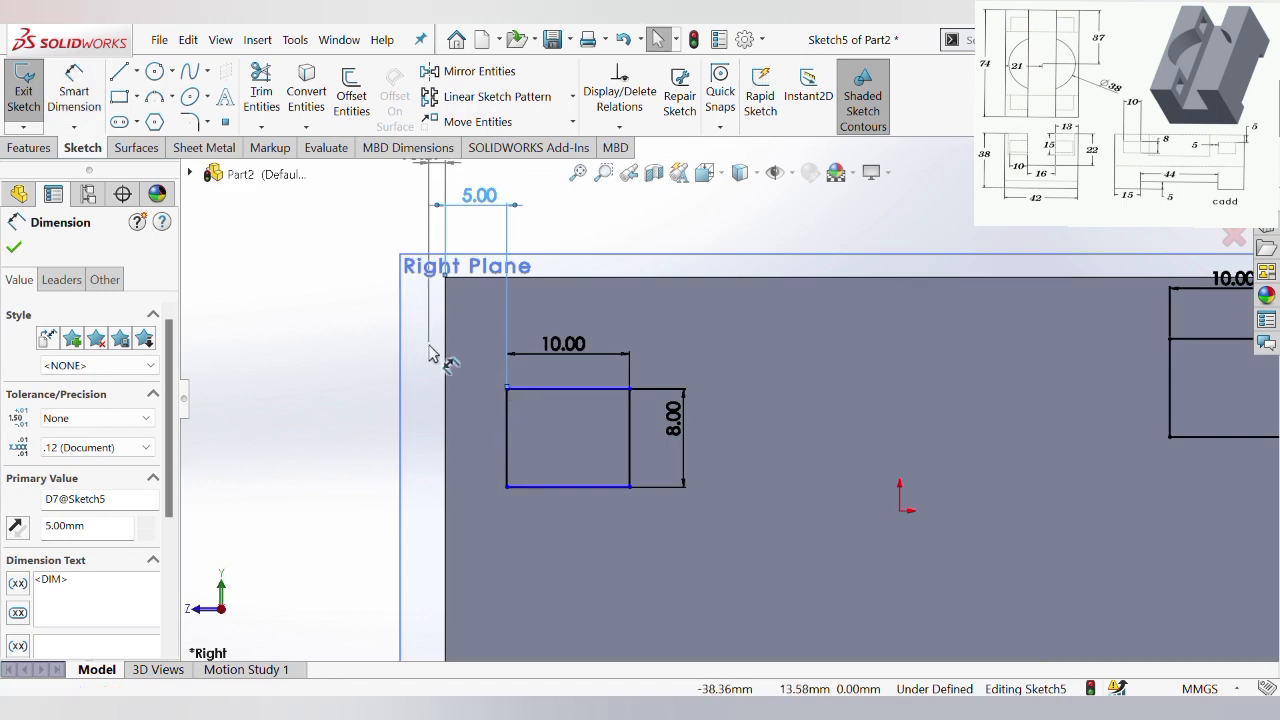
key("Escape")
Dimension the vertical distance from the front rectangle's upper outer corner to the block's top corner at 5 mm
scroll(446, 289, "down", 4)
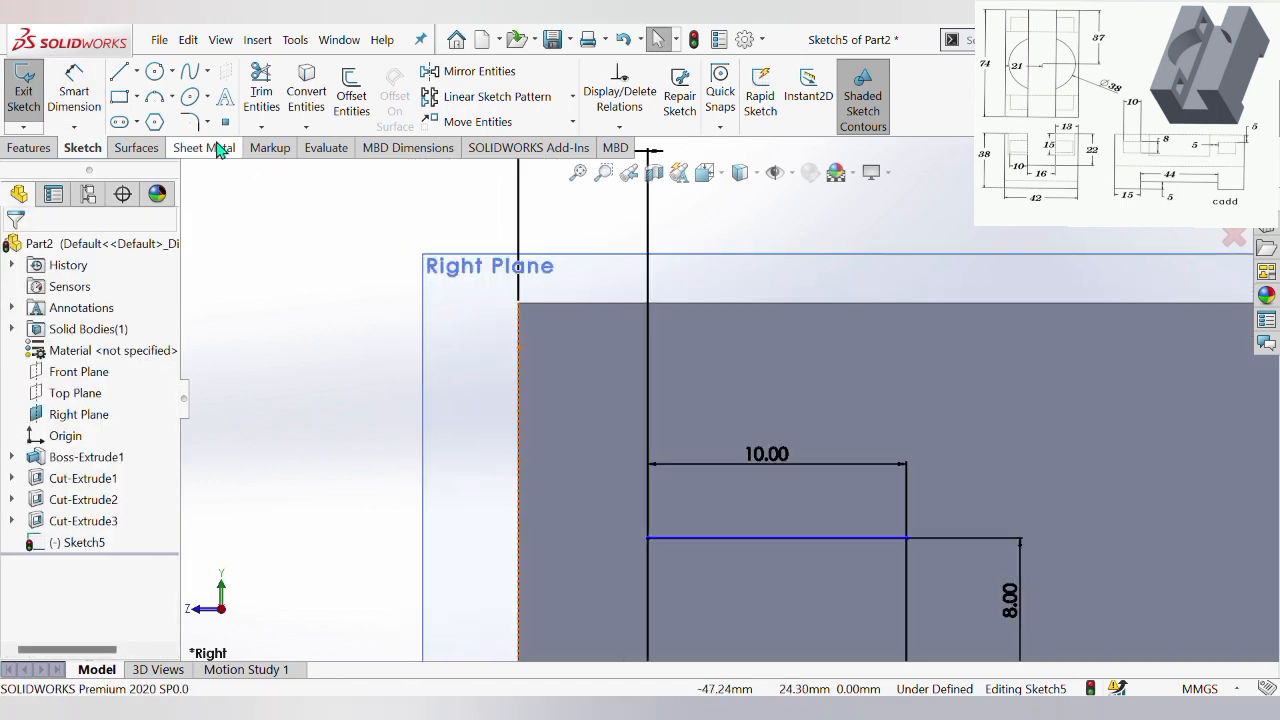
left_click(86, 97)
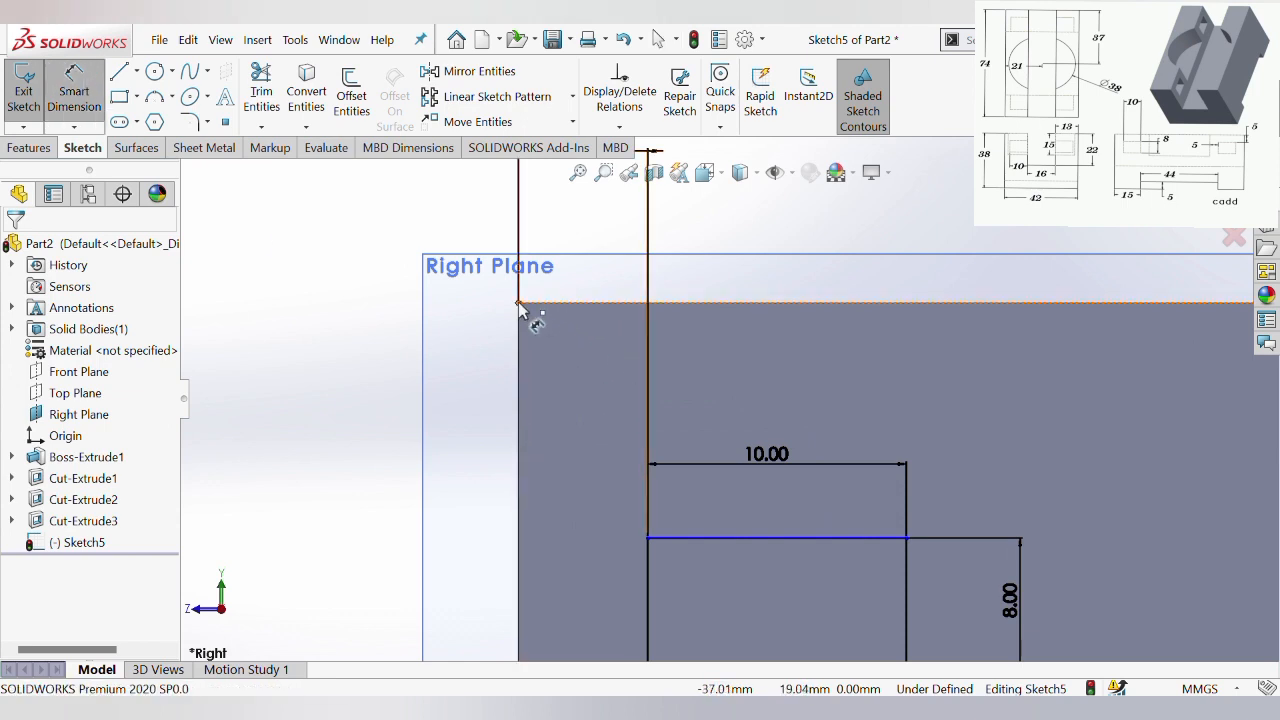
left_click(650, 540)
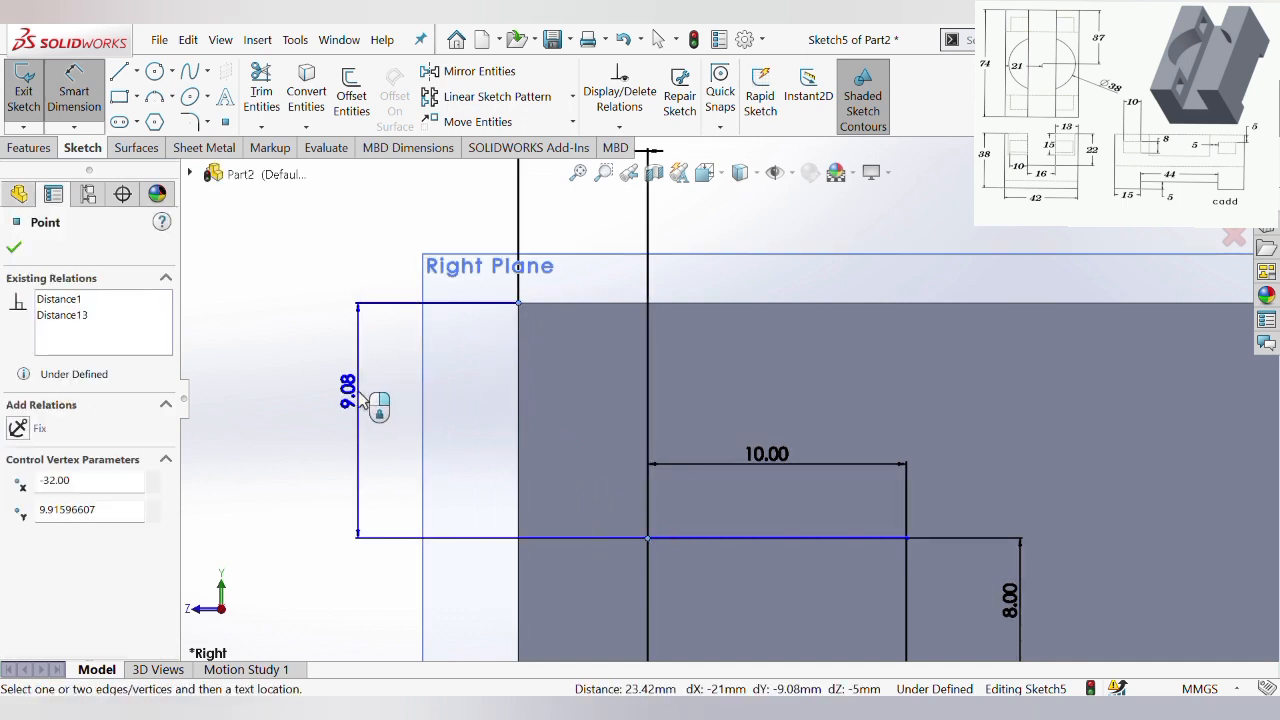
left_click(378, 405)
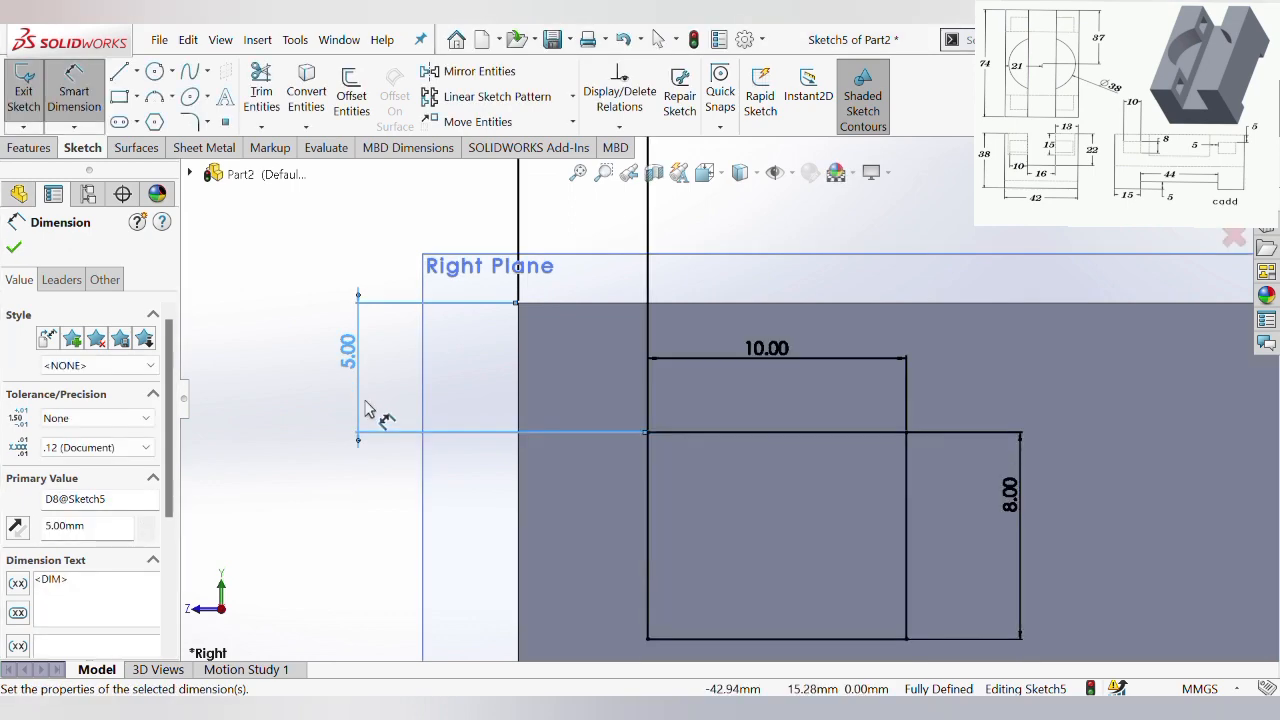
scroll(517, 489, "up", 5)
left_click(12, 251)
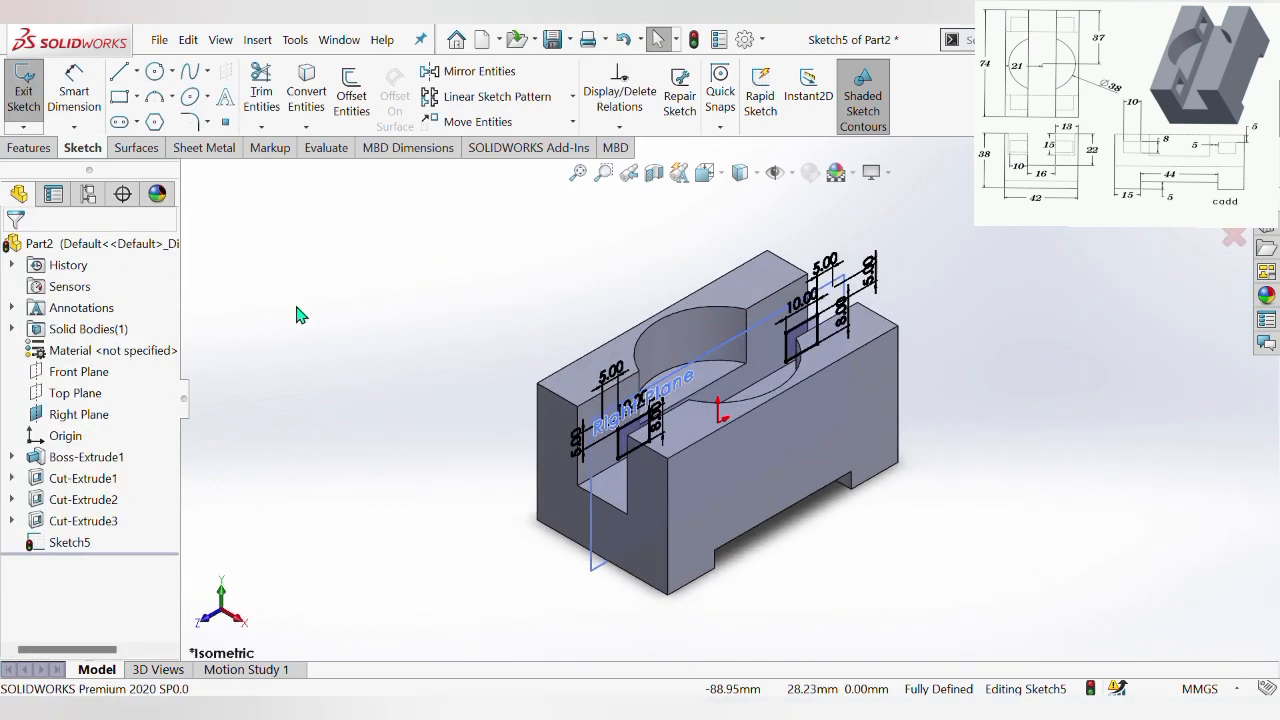
Examine in isometric view how the two dimensioned rectangles sit relative to the slot walls and circular cut
scroll(737, 440, "down", 5)
scroll(643, 392, "up", 2)
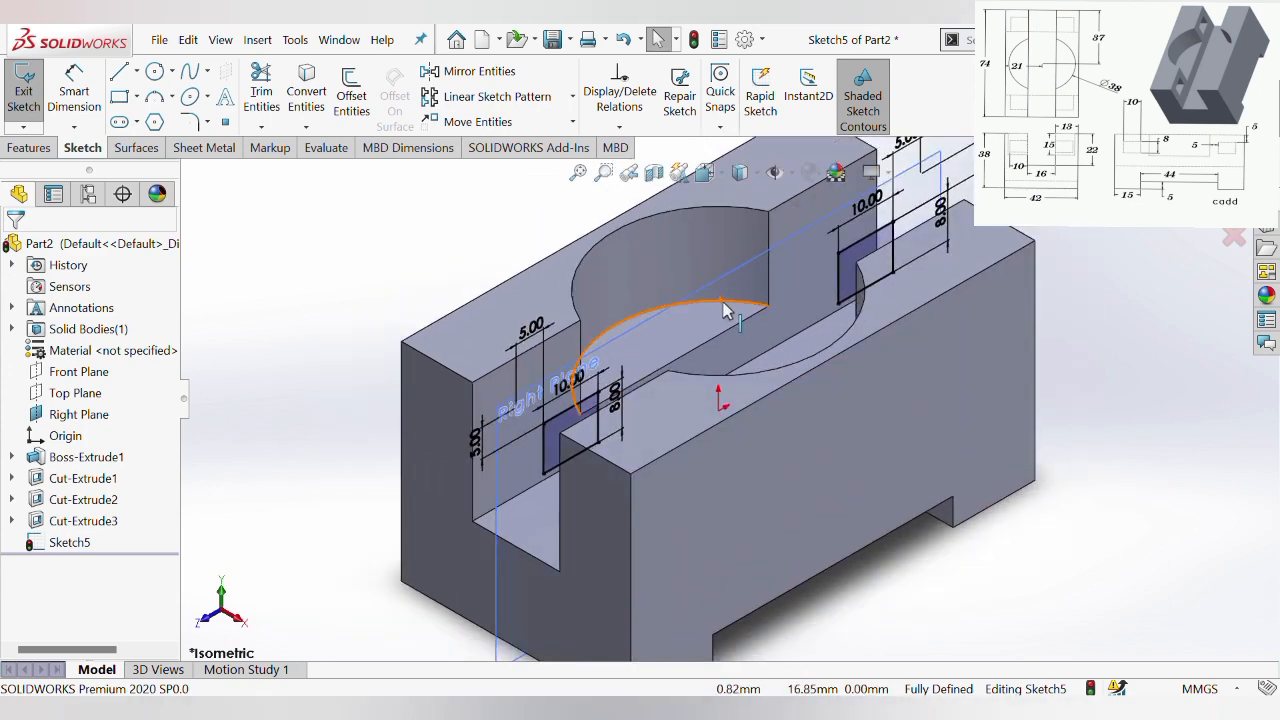
scroll(687, 381, "down", 3)
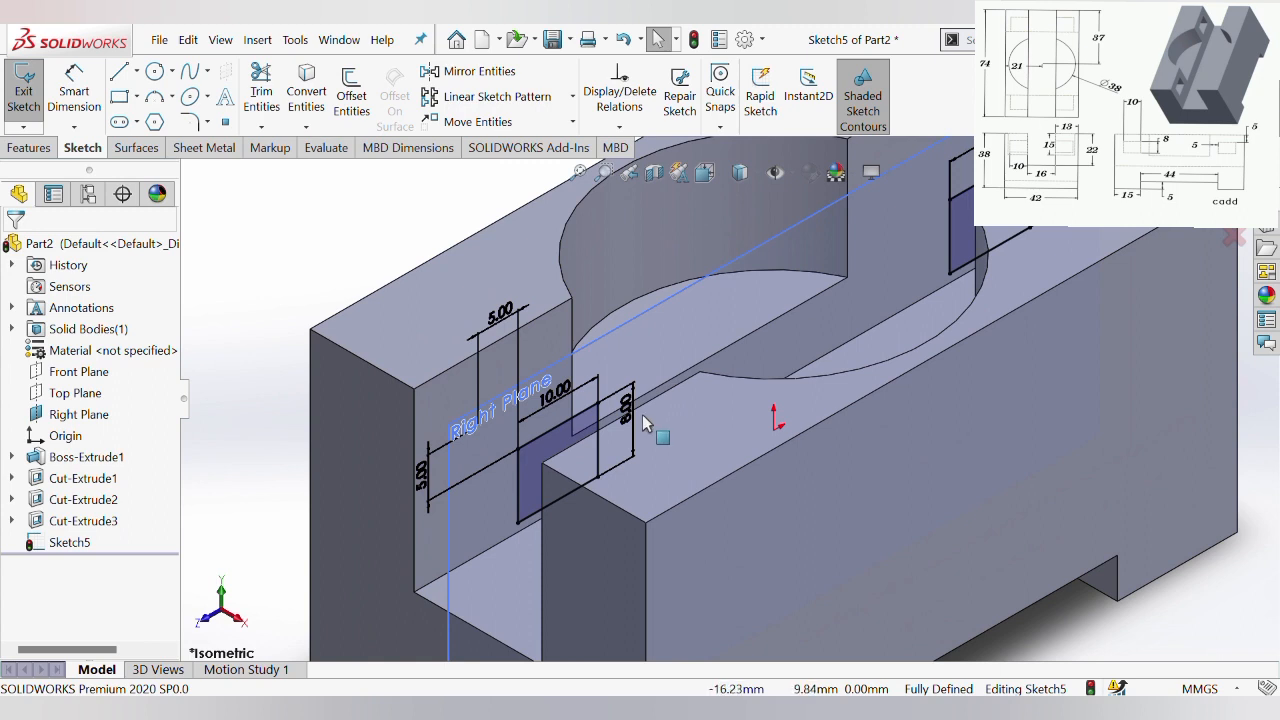
scroll(642, 414, "up", 2)
scroll(634, 418, "down", 2)
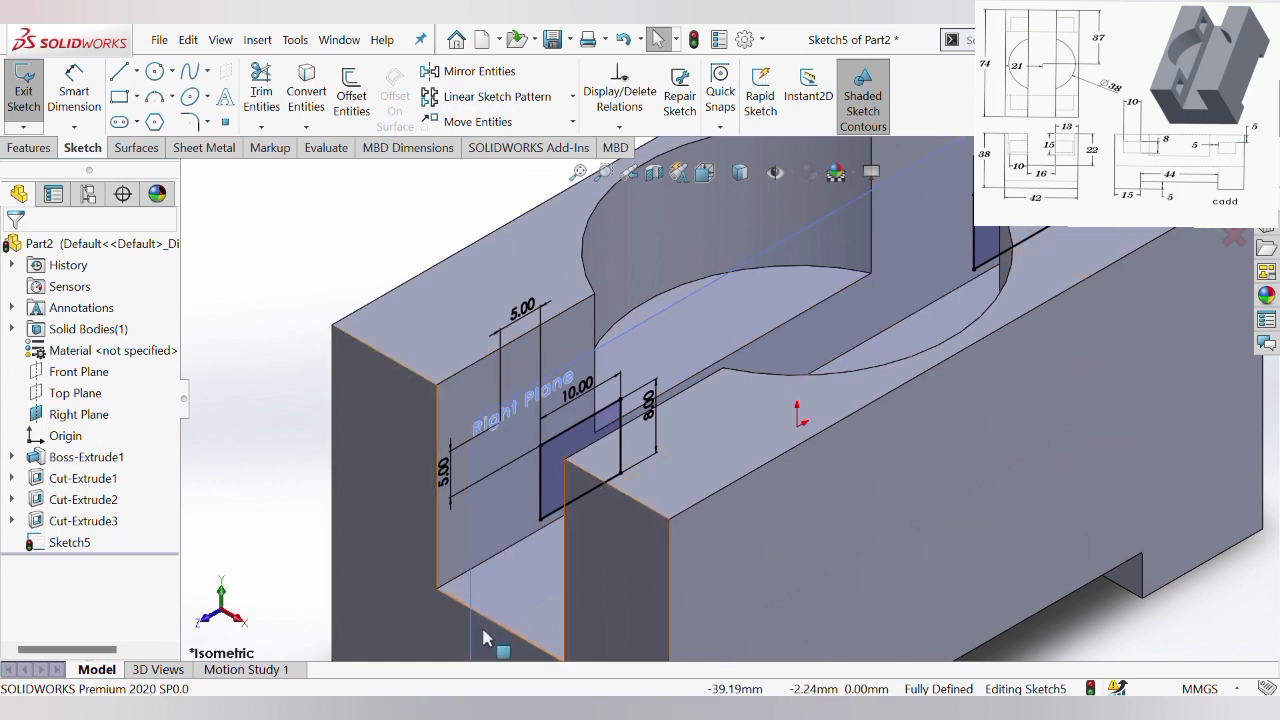
scroll(482, 635, "up", 2)
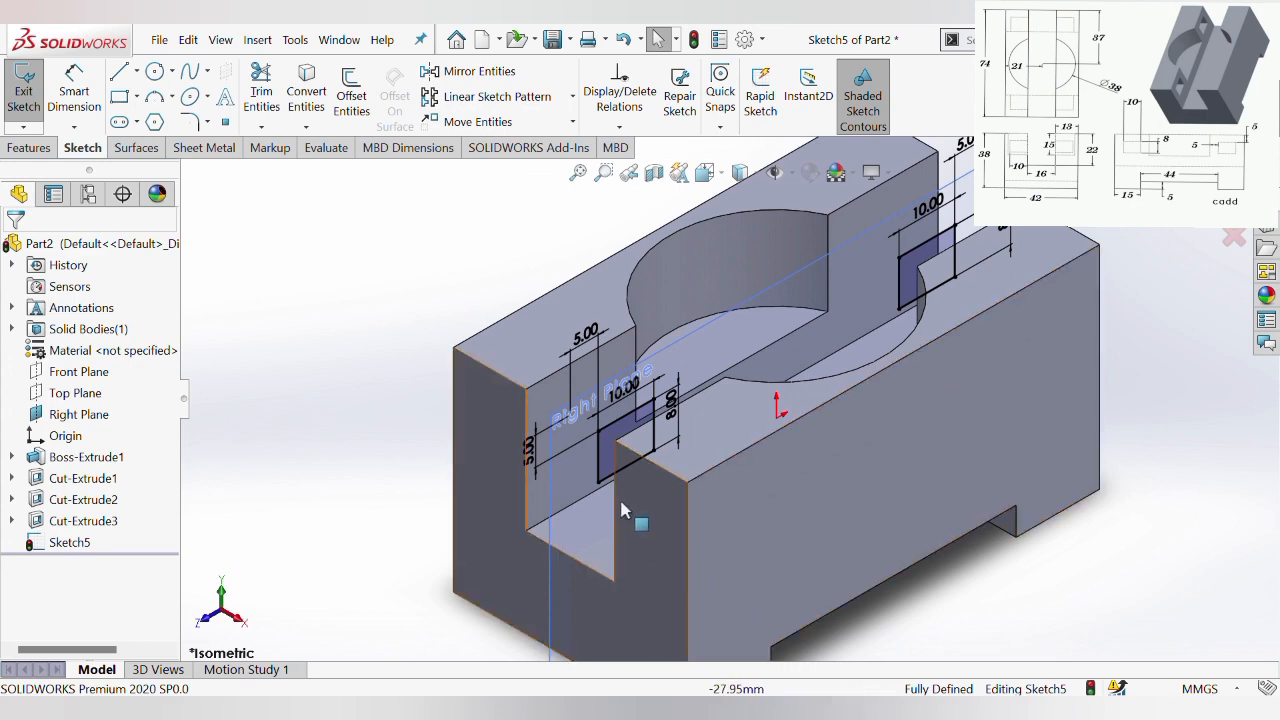
scroll(636, 478, "down", 3)
scroll(636, 478, "up", 1)
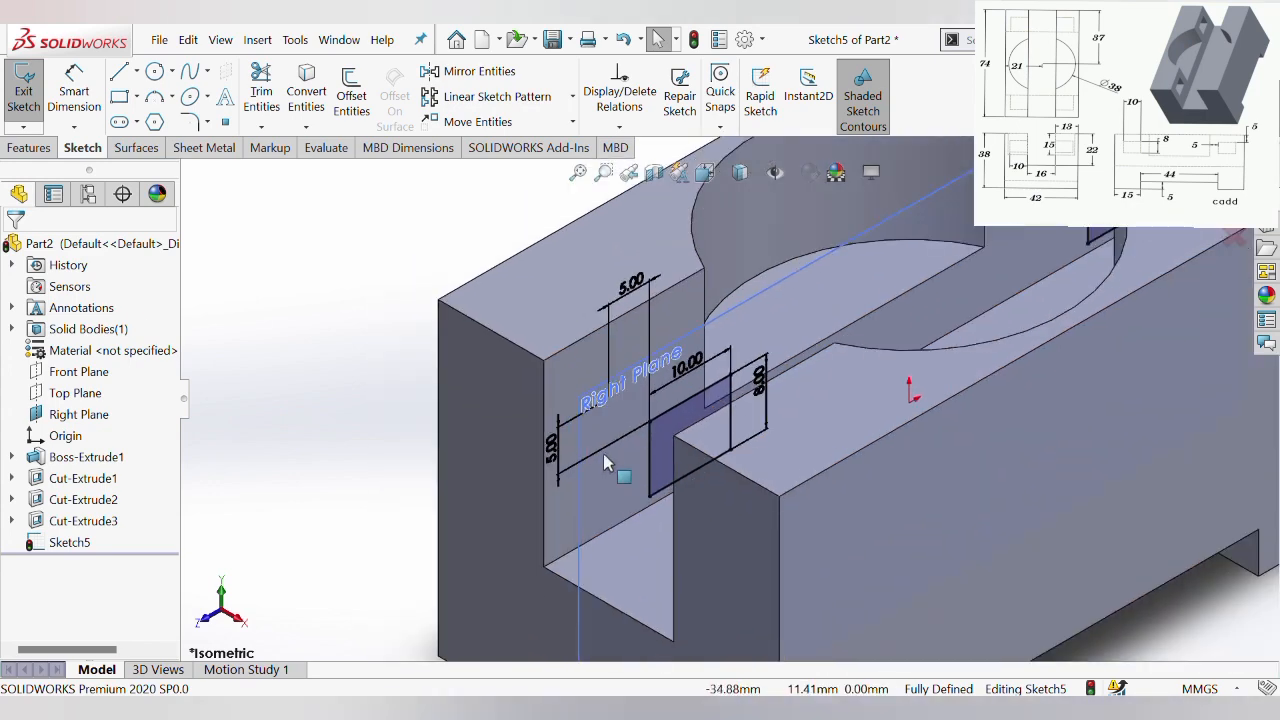
Cut both rectangles through the slot walls with a blind Extruded Cut, 18 mm deep in each of two directions from the sketch plane
left_click(29, 147)
left_click(278, 104)
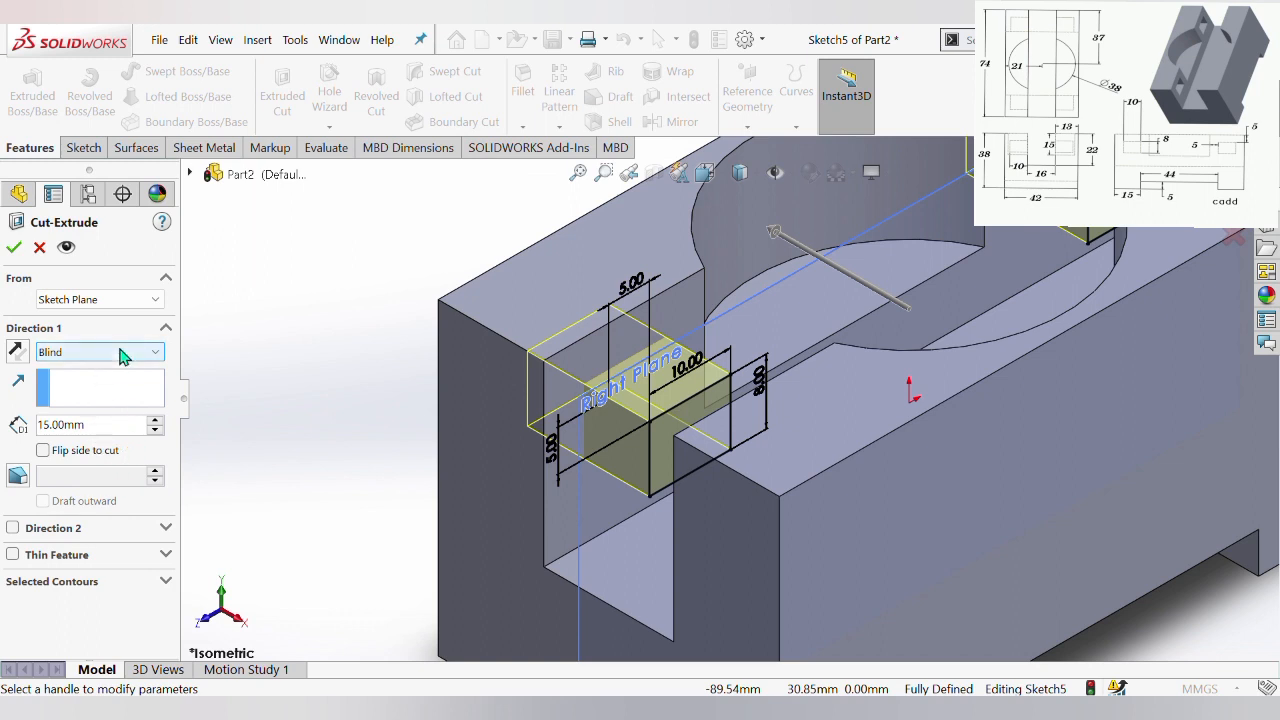
left_click(166, 530)
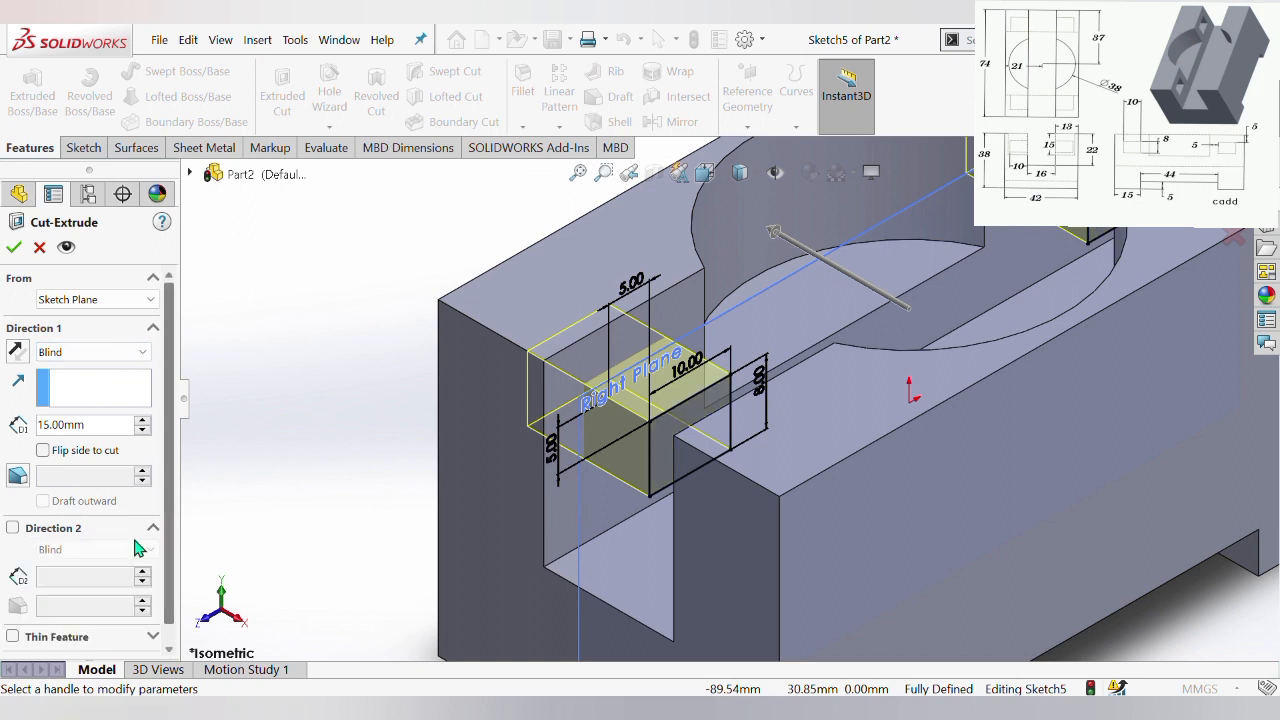
left_click(14, 530)
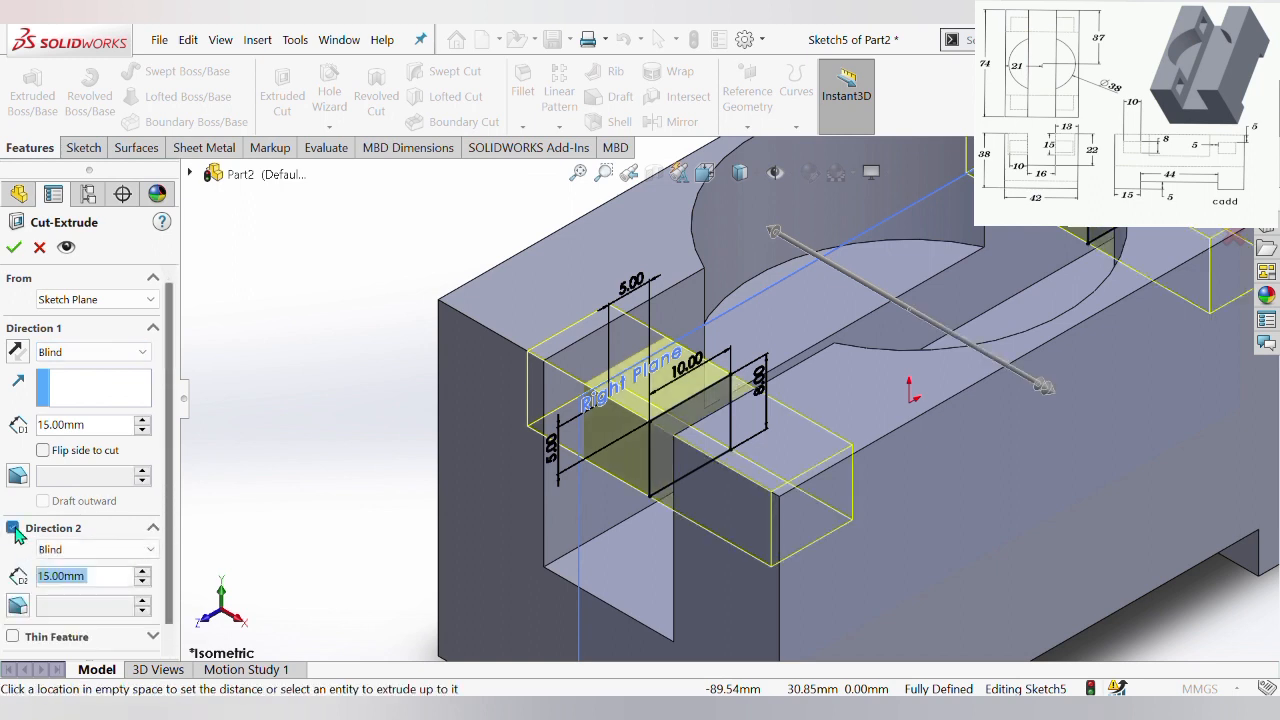
double_click(118, 432)
type("18")
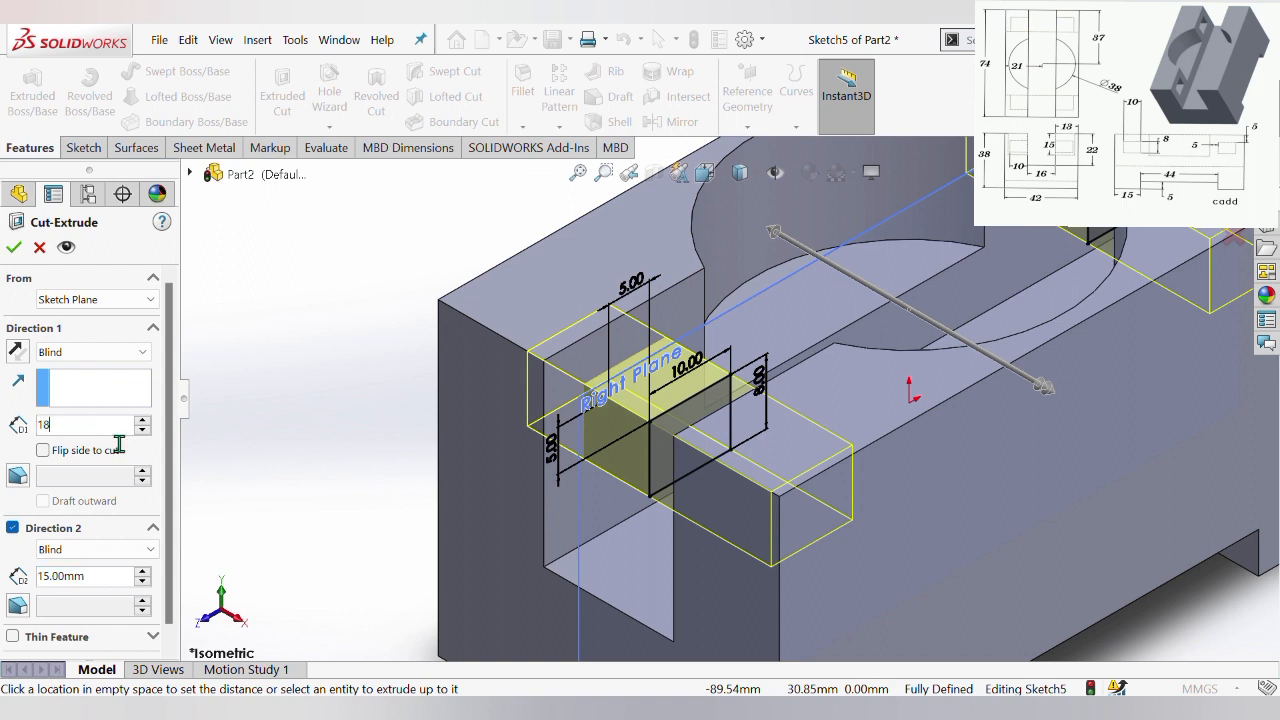
key("Return")
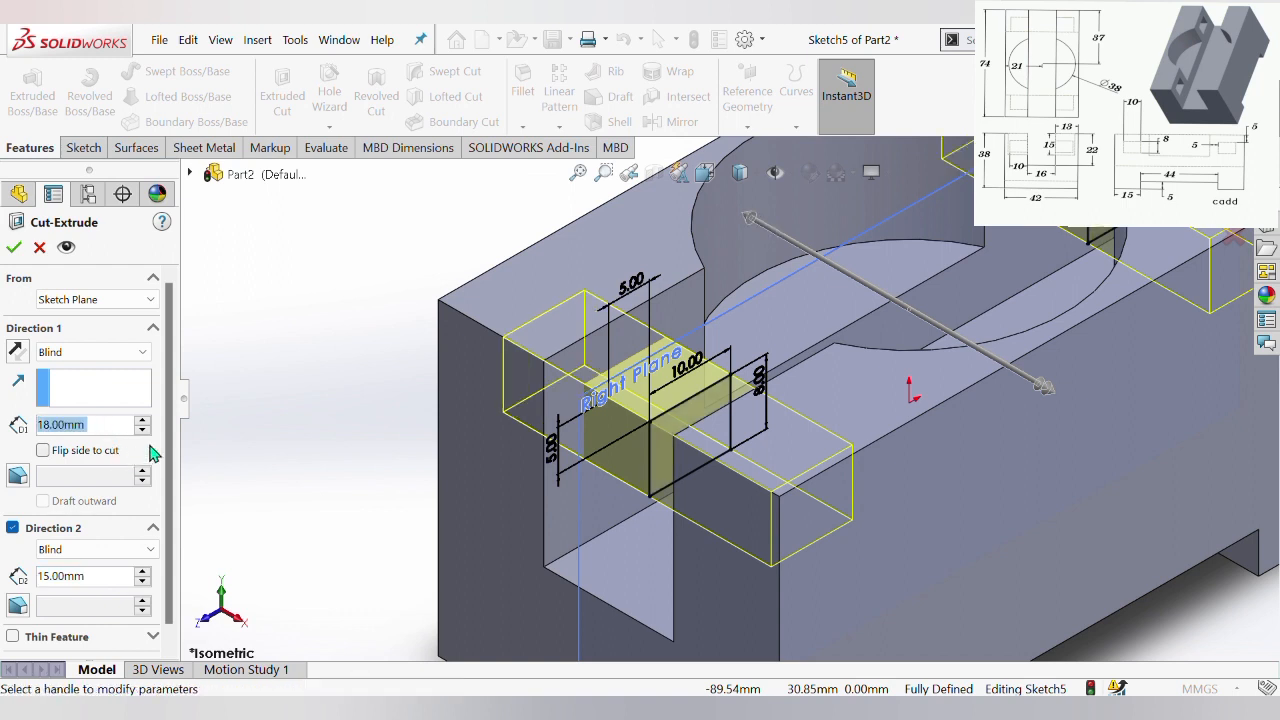
scroll(172, 448, "down", 1)
left_click(128, 558)
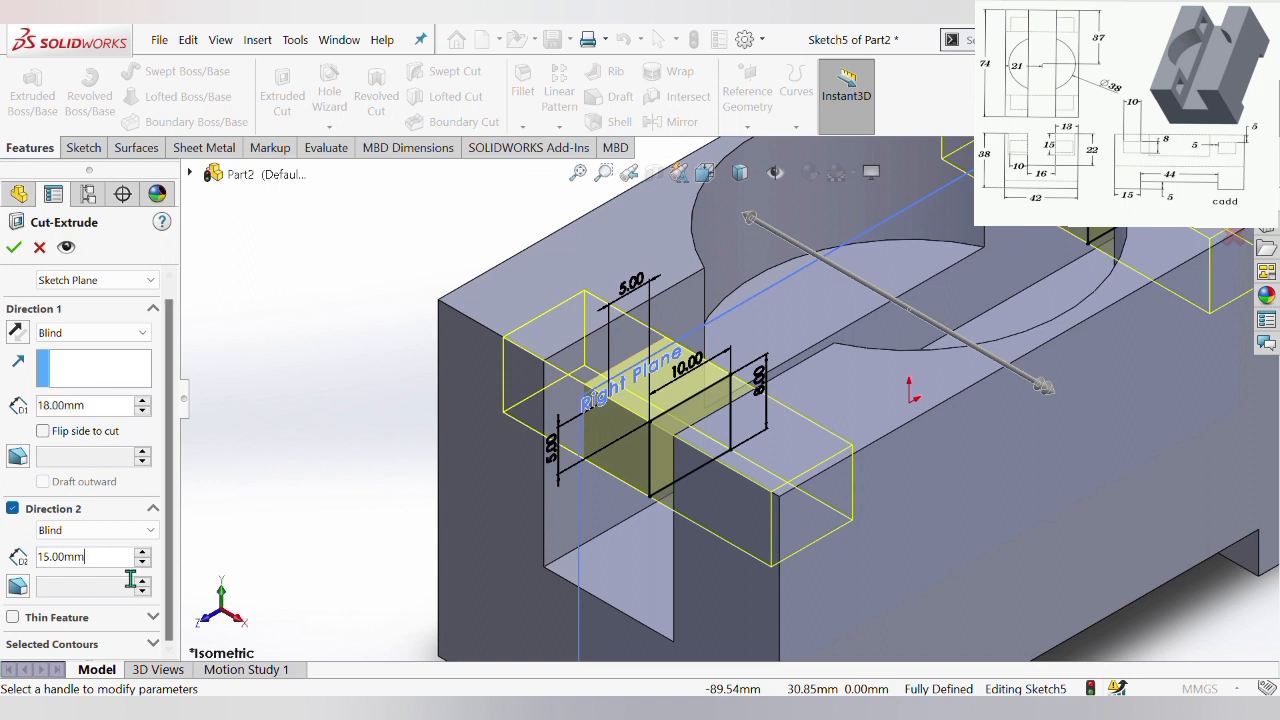
type("18")
key("Return")
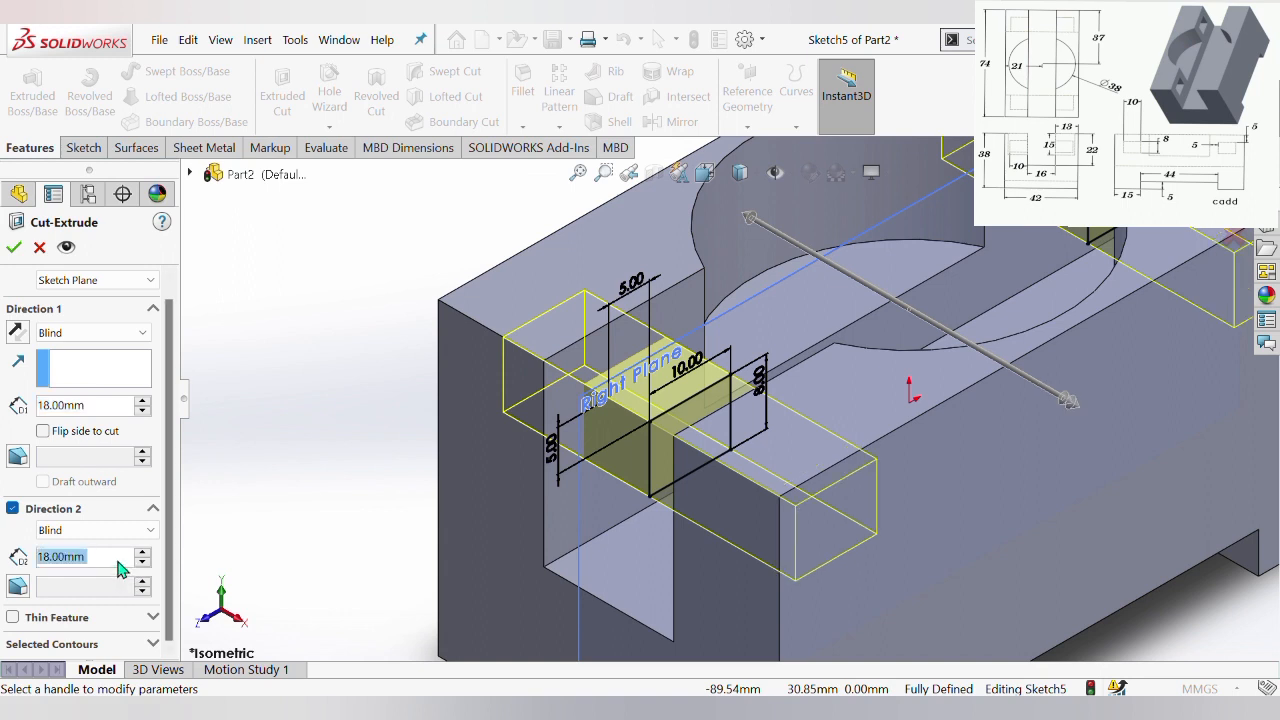
left_click(13, 247)
Hide the Right Plane in the model view
scroll(424, 318, "up", 2)
left_click(362, 318)
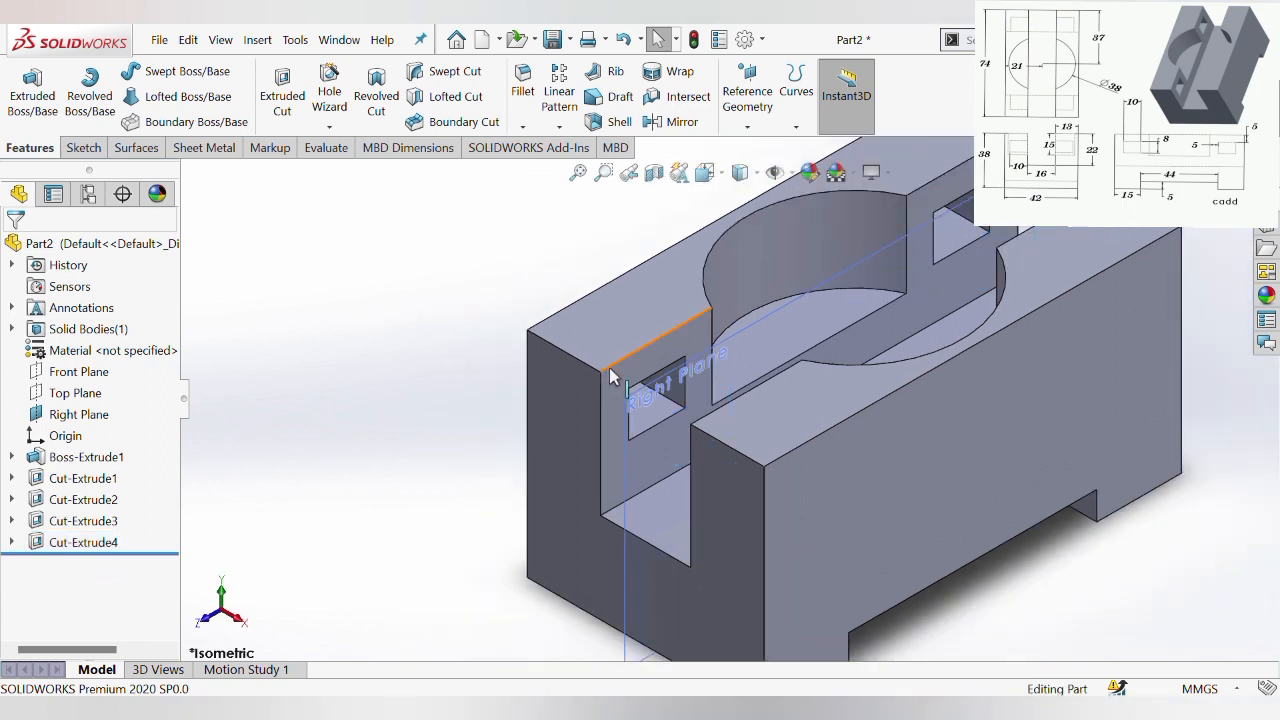
left_click(645, 663)
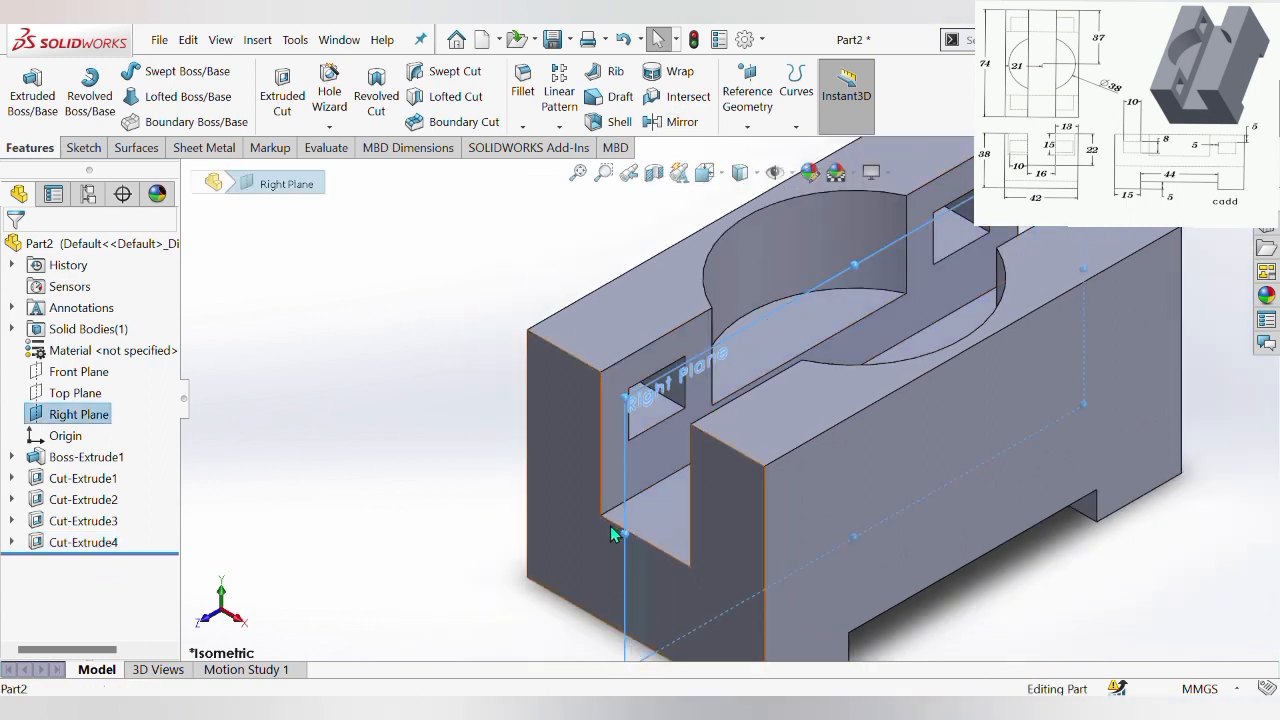
key("Escape")
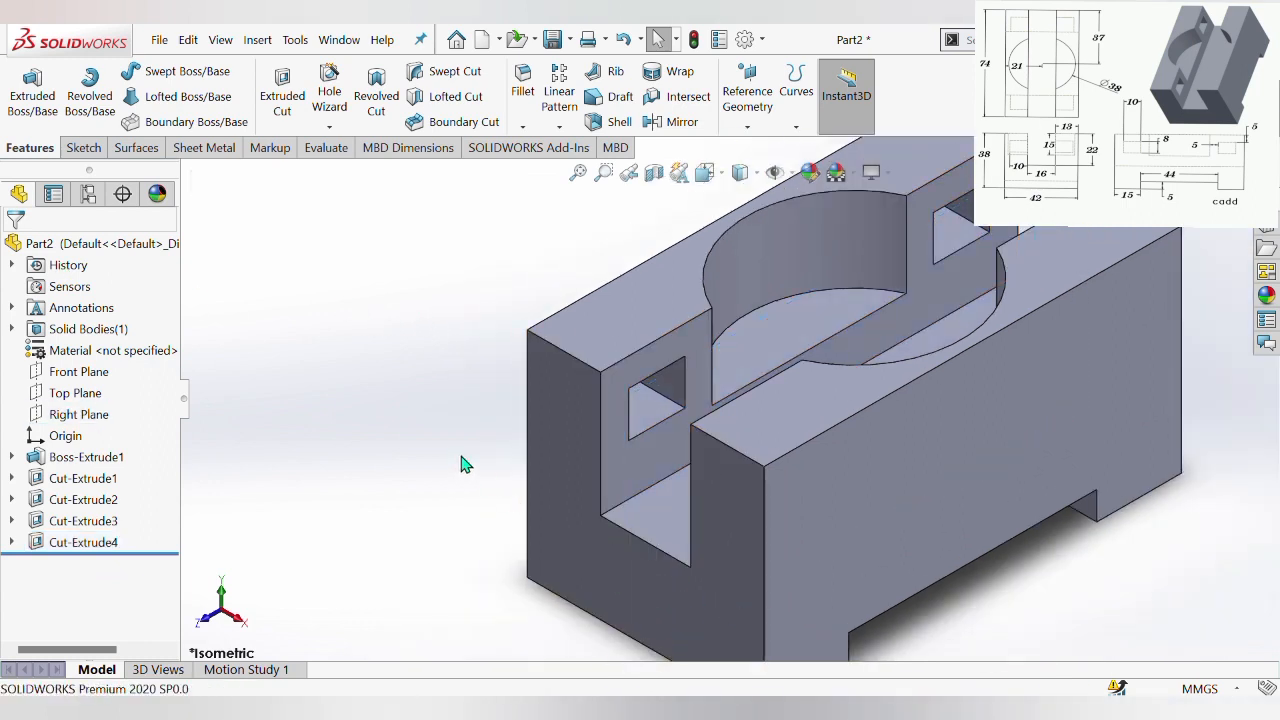
Examine the block's side windows, slot and circular cut from several angles
middle_click_drag(963, 400, 851, 526)
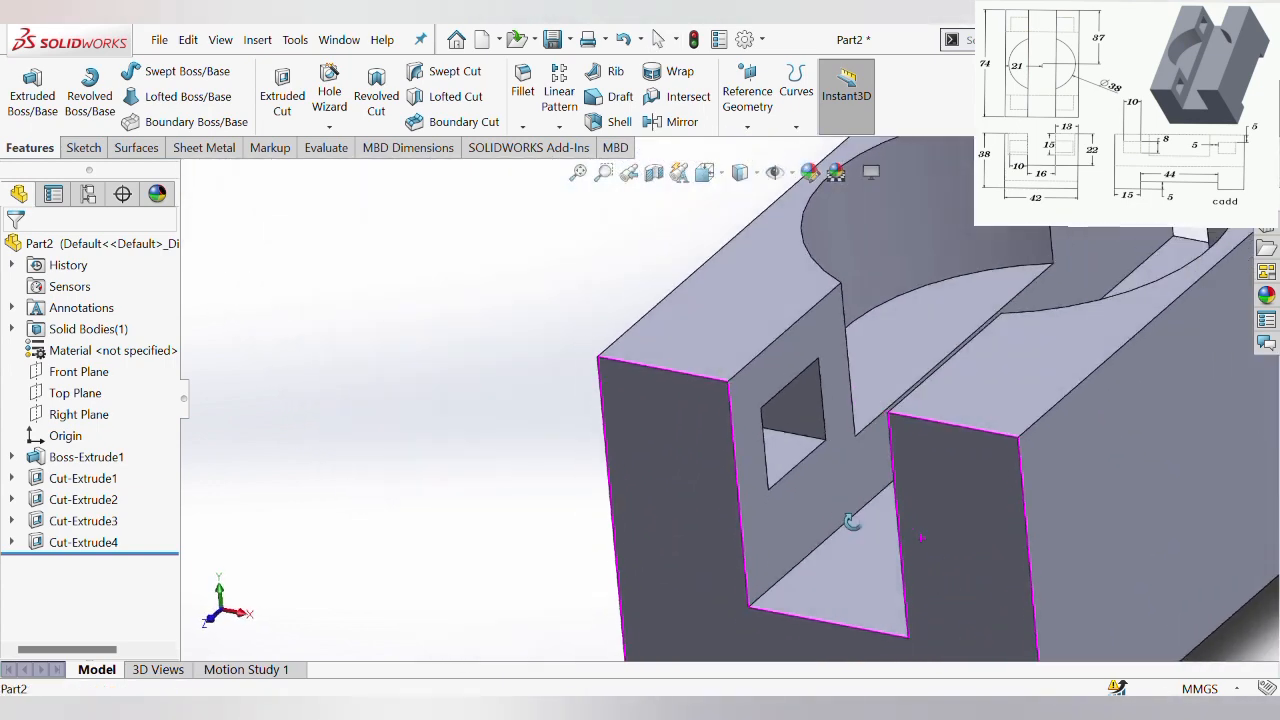
scroll(926, 508, "up", 4)
middle_click_drag(926, 508, 954, 572)
scroll(946, 384, "down", 3)
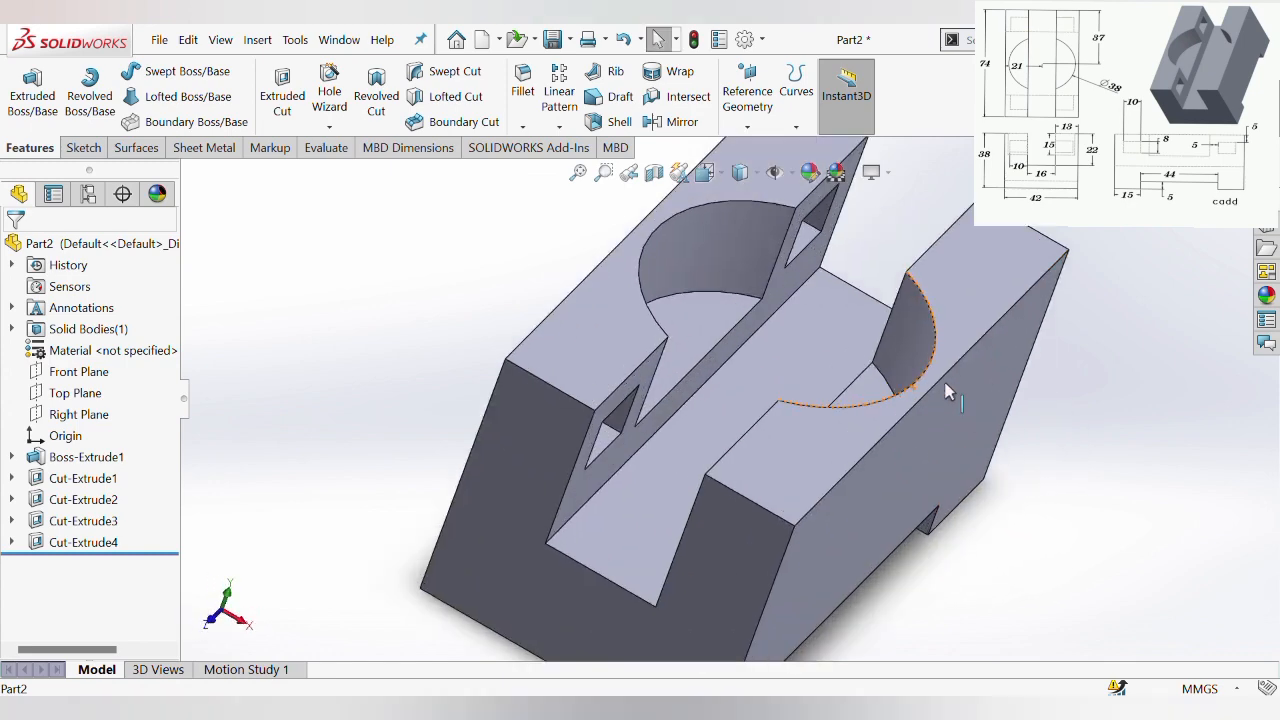
middle_click(916, 413)
middle_click_drag(916, 413, 890, 410)
scroll(893, 412, "down", 2)
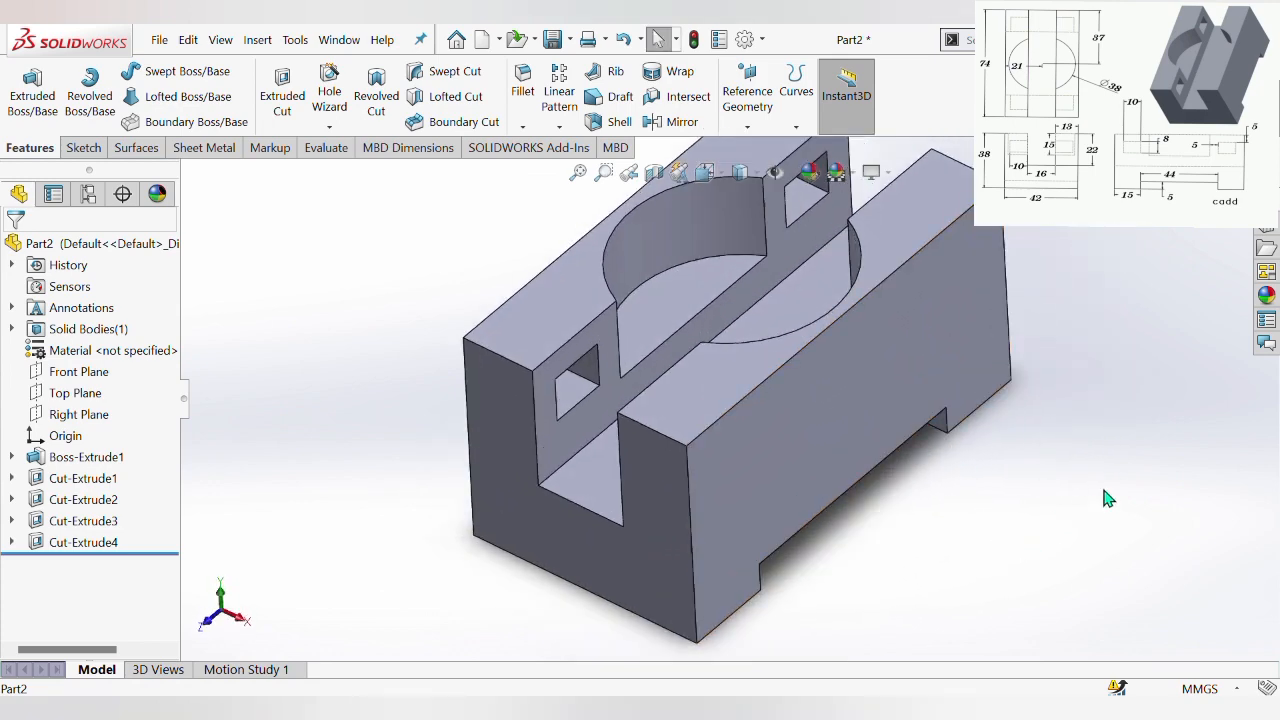
Try the satin finish titanium metal appearance on the block, and replace it with polished silver
left_click(1268, 296)
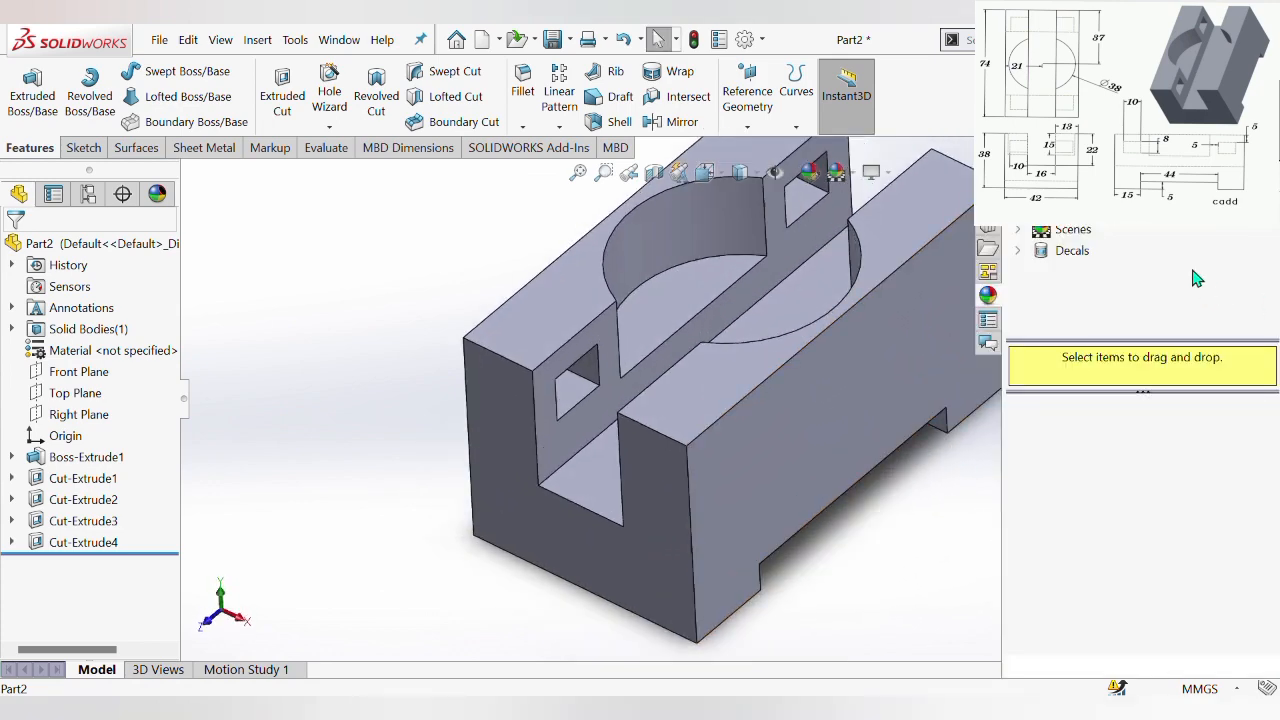
left_click(1078, 208)
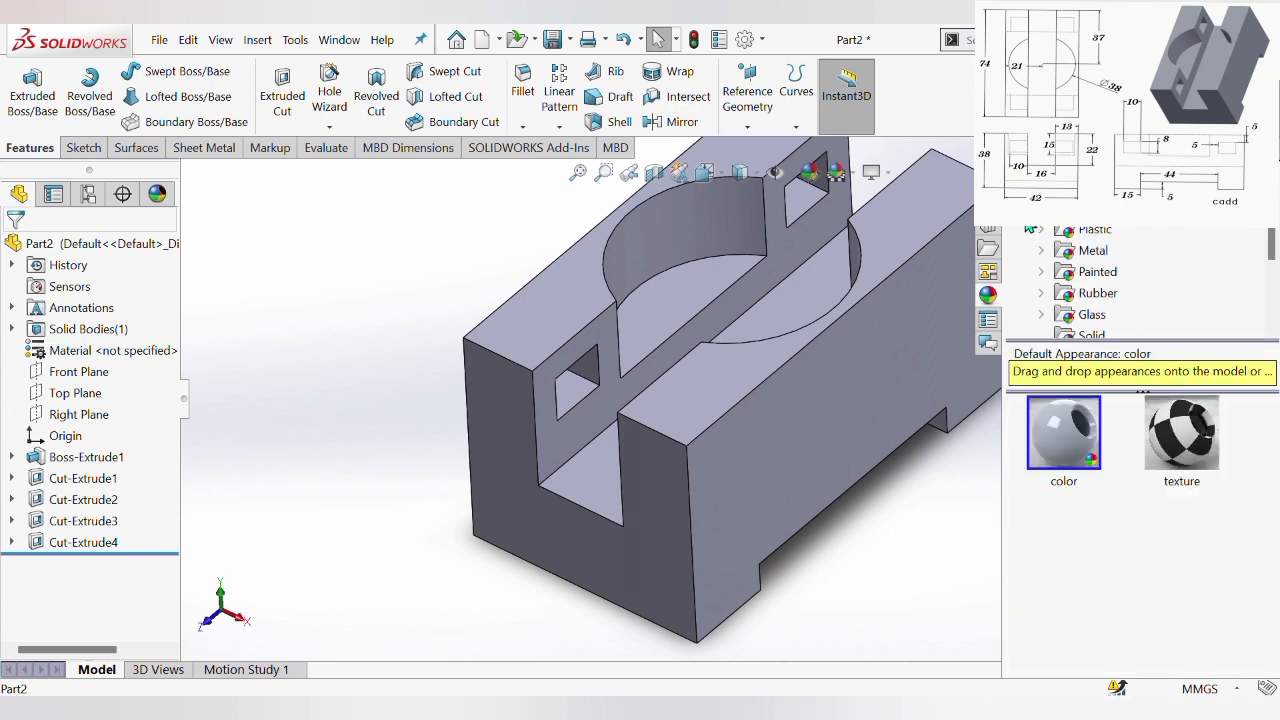
scroll(875, 324, "up", 2)
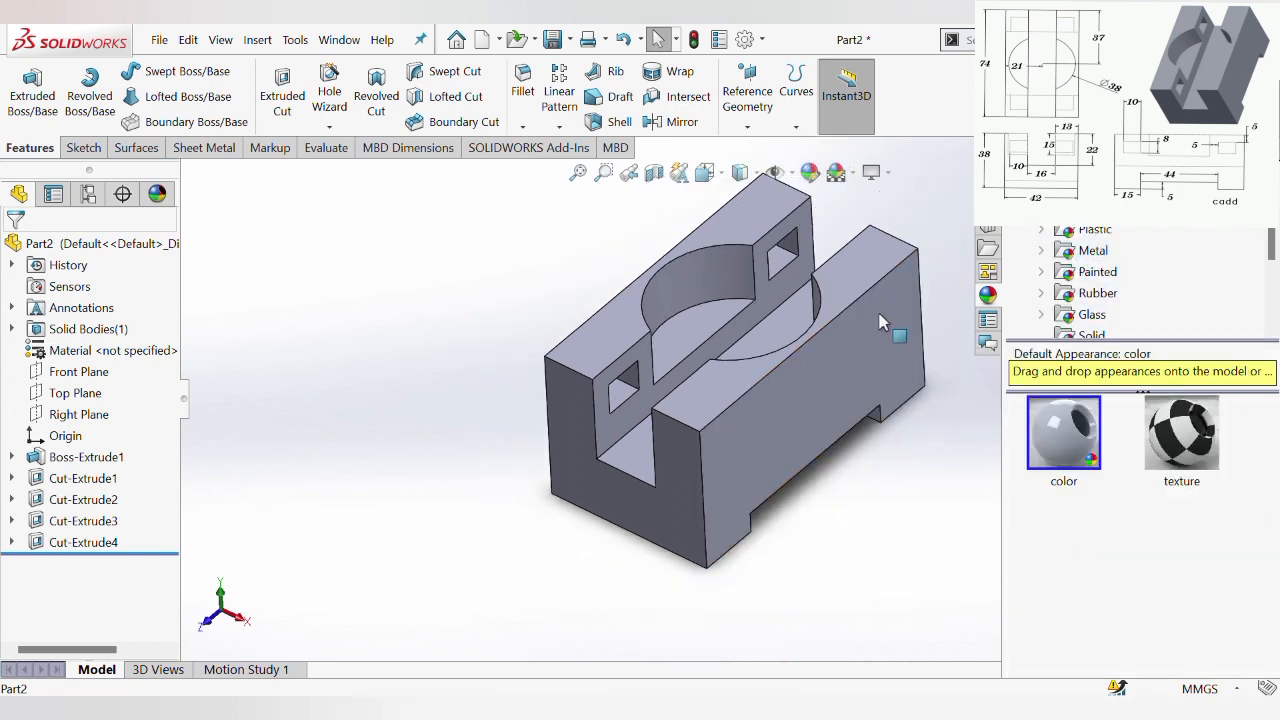
scroll(880, 323, "down", 2)
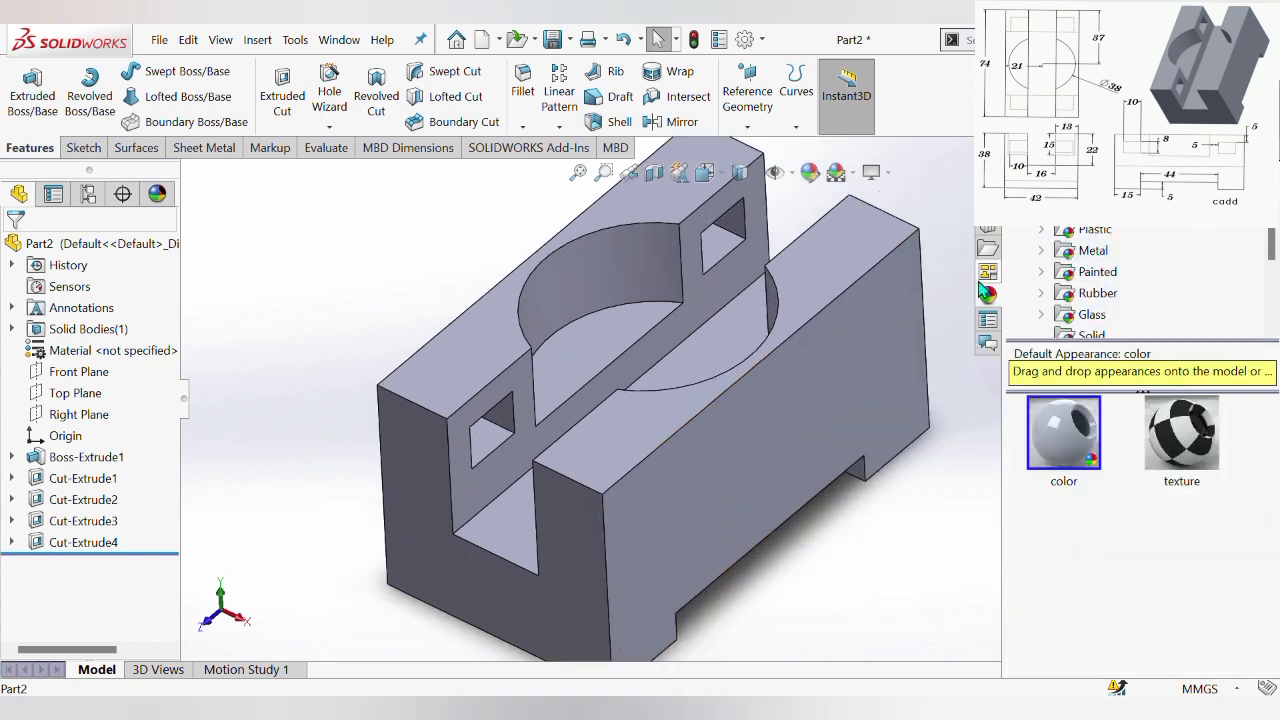
left_click(1093, 250)
scroll(1162, 565, "down", 3)
scroll(1162, 565, "down", 2)
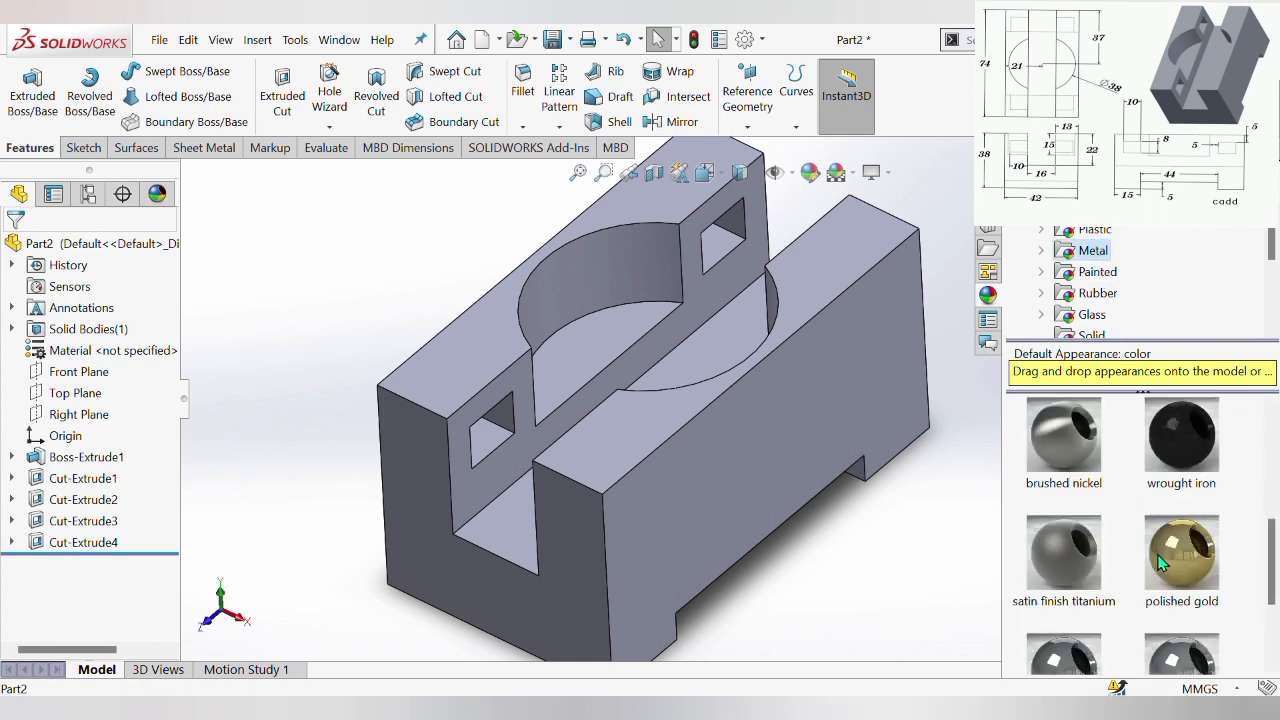
left_click(1064, 548)
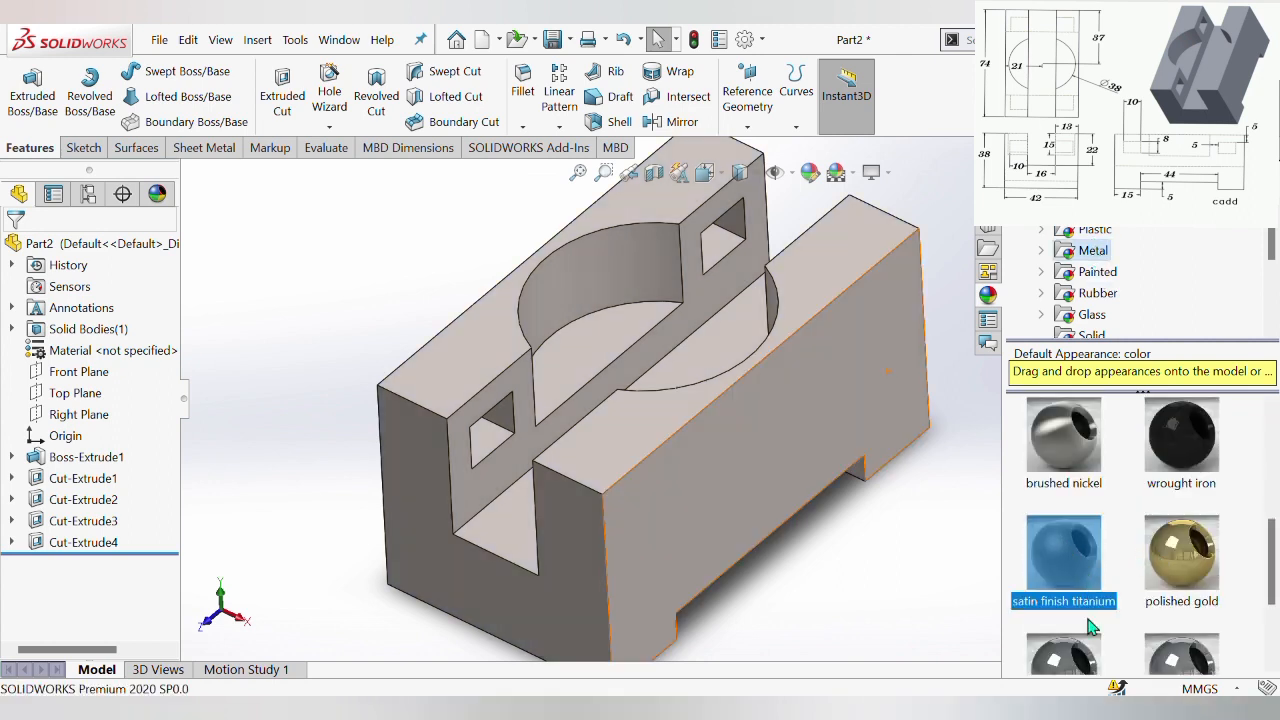
left_click(1070, 664)
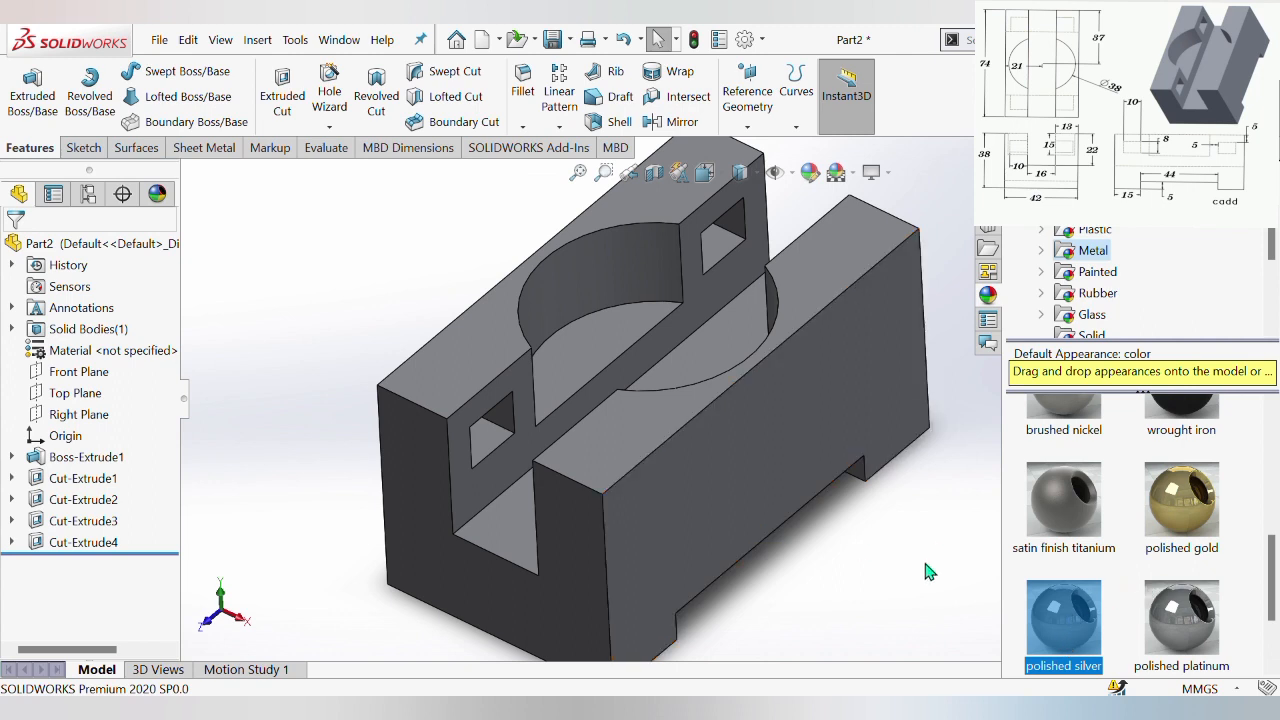
left_click(926, 569)
Examine the finished block in isometric view, checking the slot, circular cut, side windows and bottom recess against the reference drawing
scroll(940, 530, "up", 3)
scroll(880, 450, "down", 2)
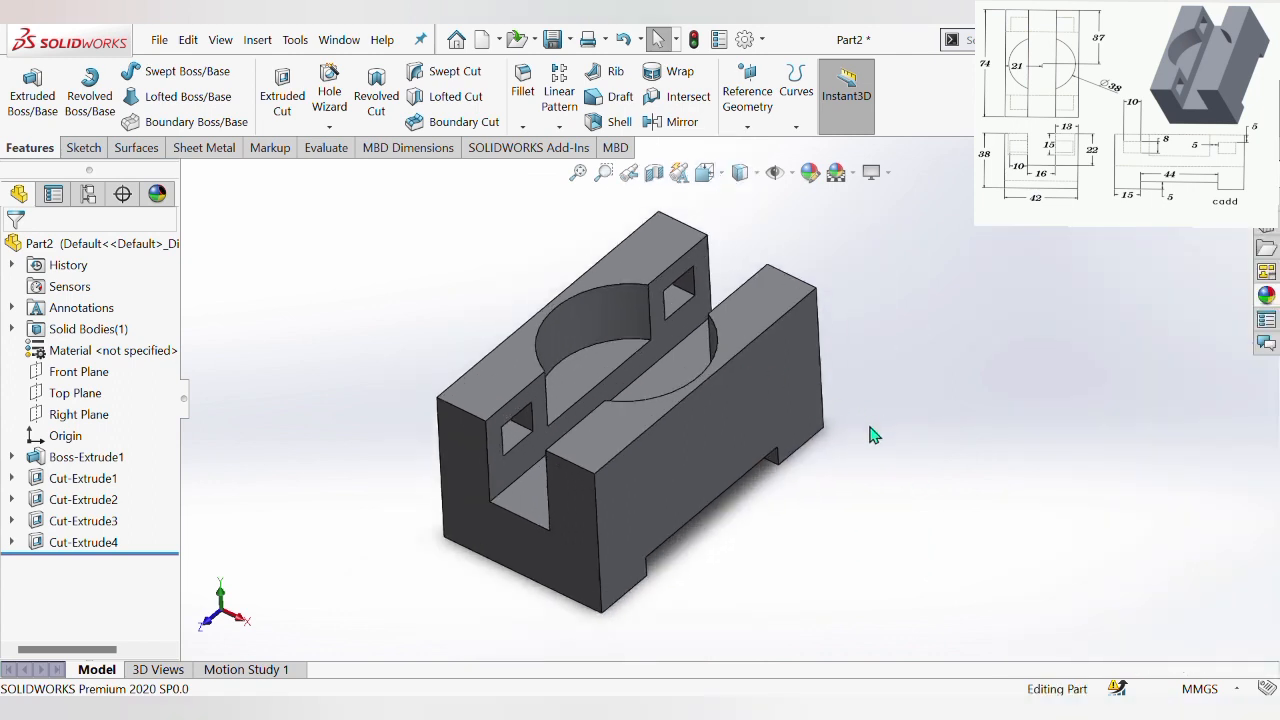
key("ctrl+7")
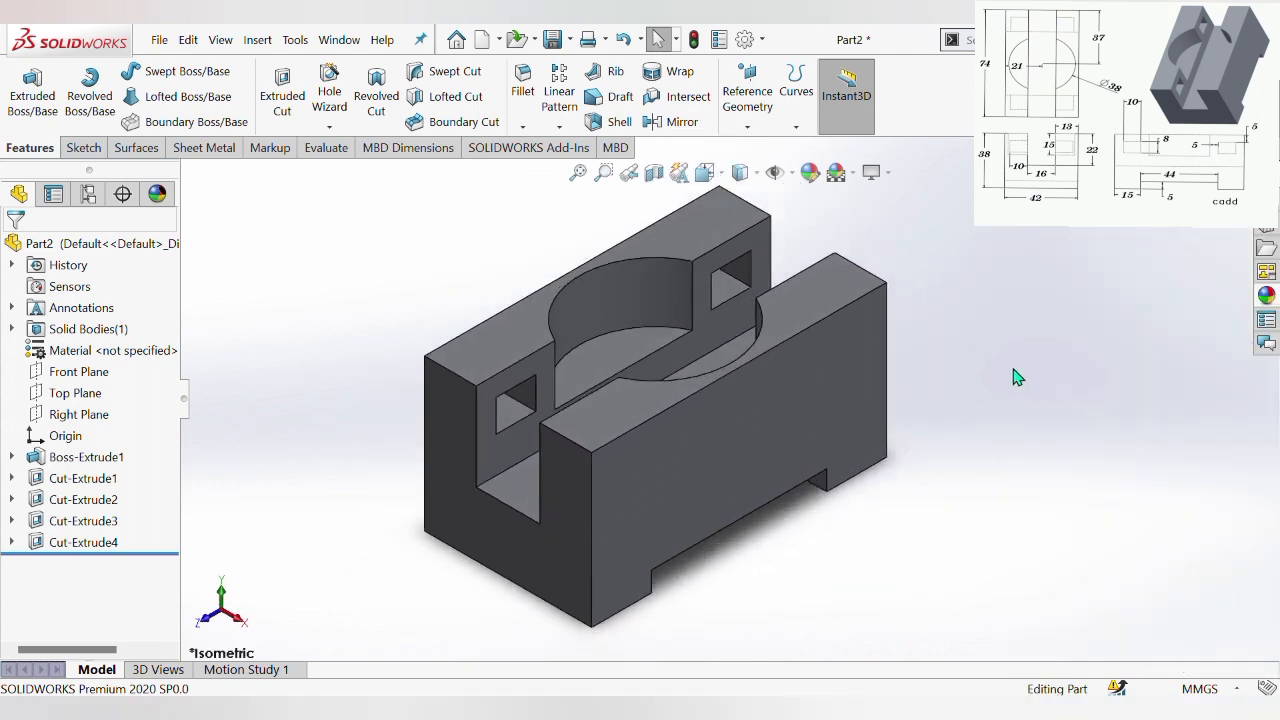
scroll(1005, 372, "down", 1)
scroll(940, 350, "up", 1)
scroll(934, 346, "down", 1)
scroll(934, 346, "up", 1)
scroll(300, 505, "up", 1)
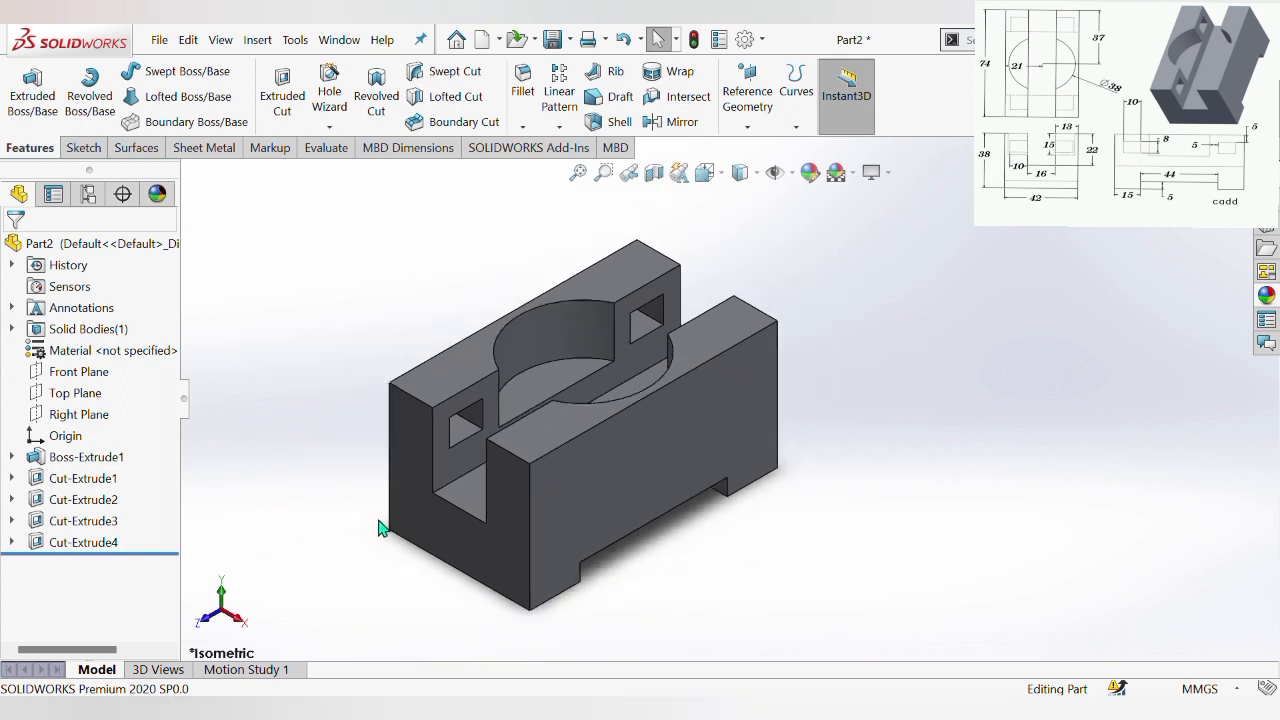
scroll(563, 445, "down", 1)
scroll(880, 390, "up", 1)
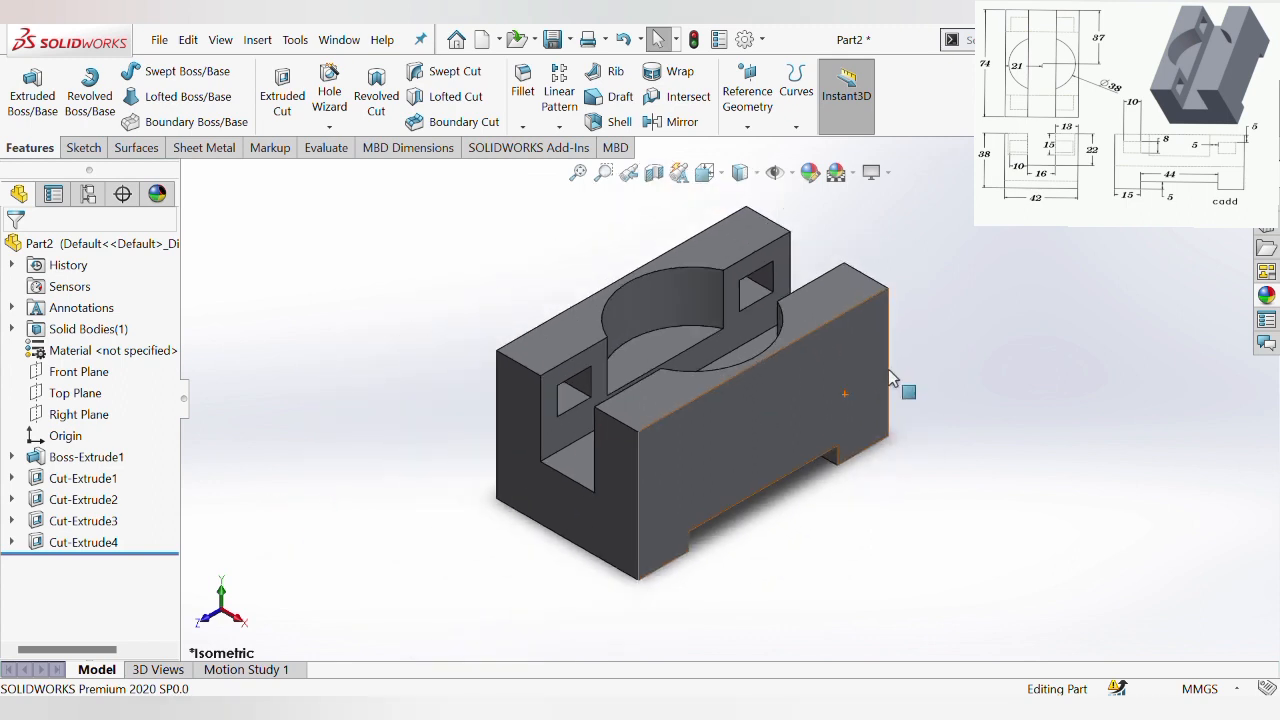
scroll(838, 276, "down", 1)
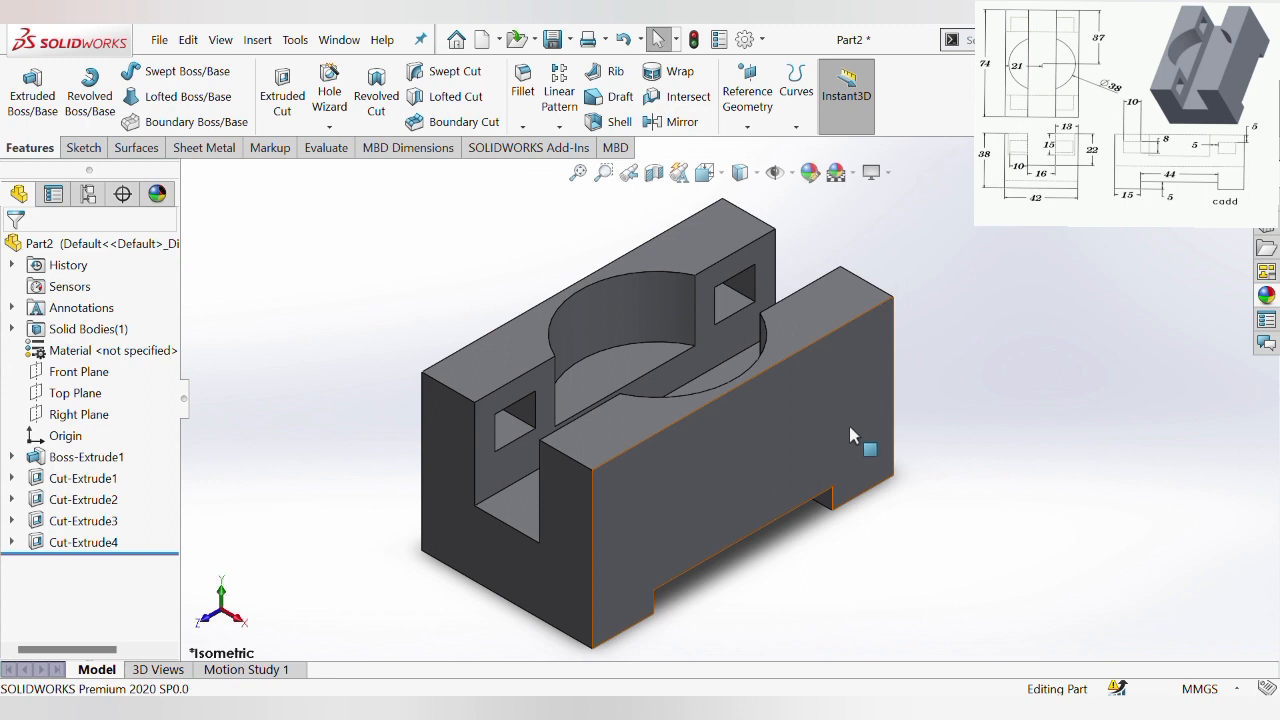